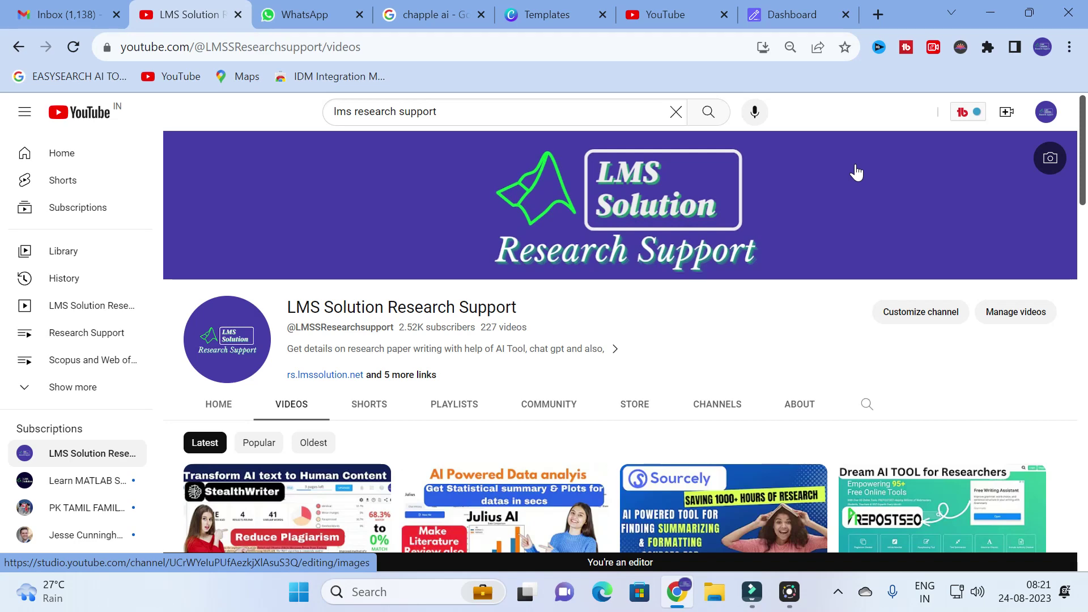
Open the chapple.ai site from the Google search results and log in to the user dashboard
{"action": "left_click", "coordinate": [418, 12]}
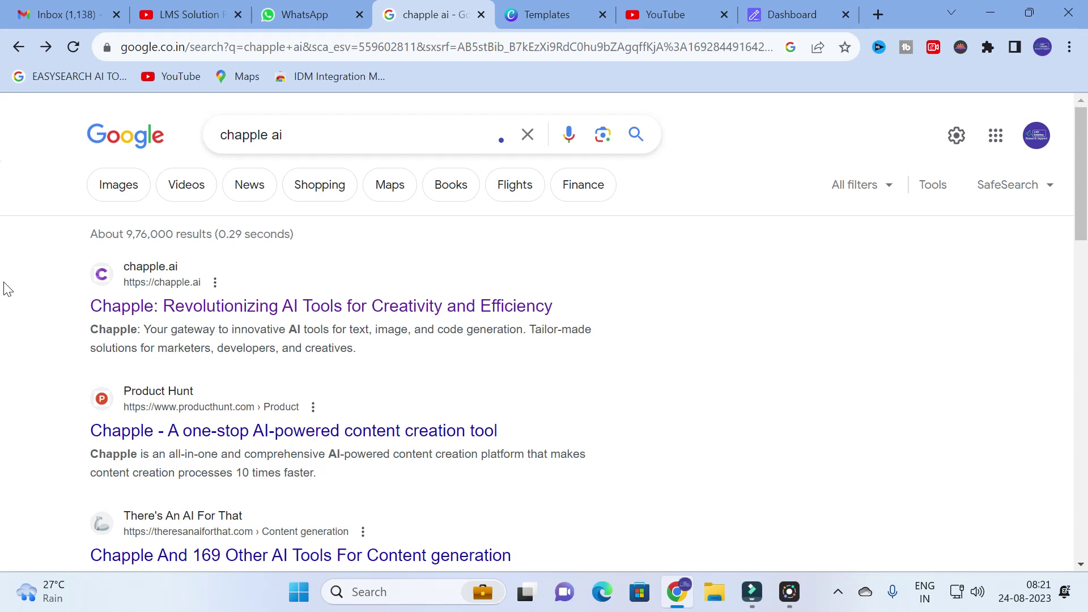
{"action": "scroll", "coordinate": [182, 258], "scroll_direction": "down", "scroll_amount": 1}
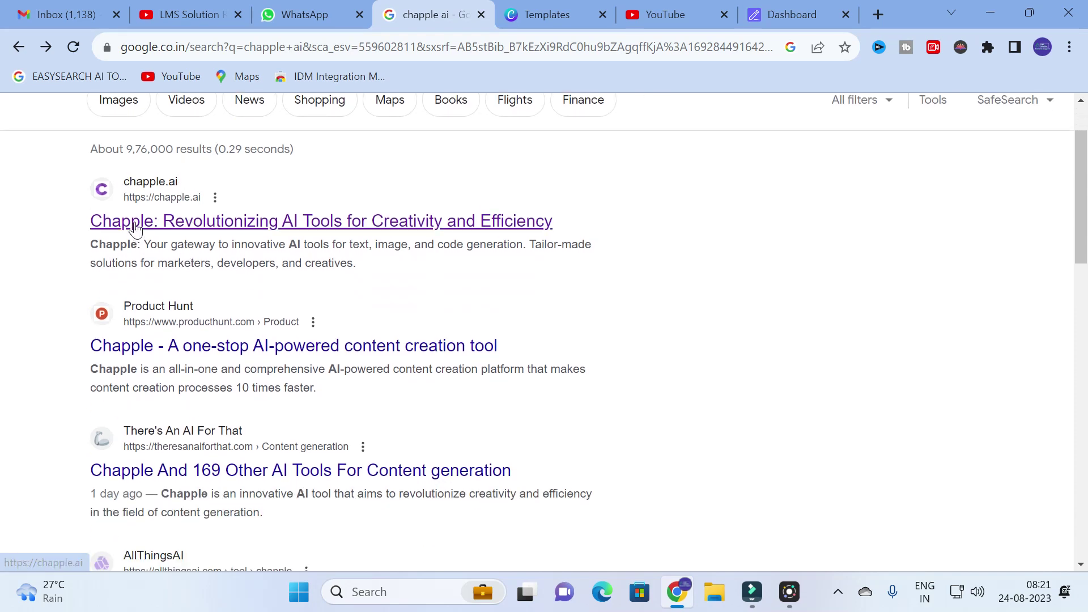
{"action": "left_click", "coordinate": [262, 223]}
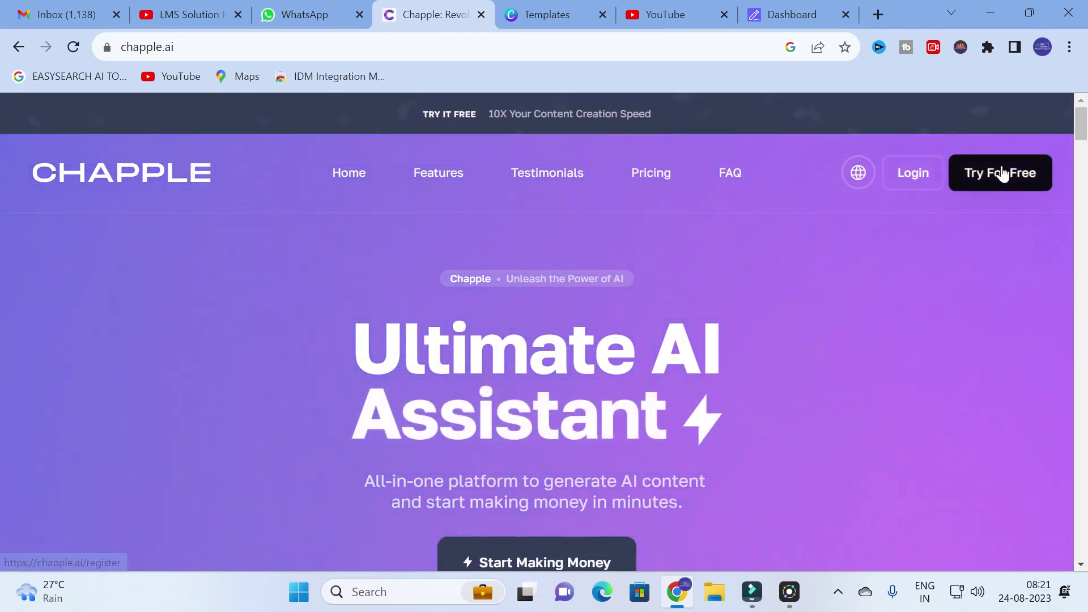
{"action": "left_click", "coordinate": [934, 179]}
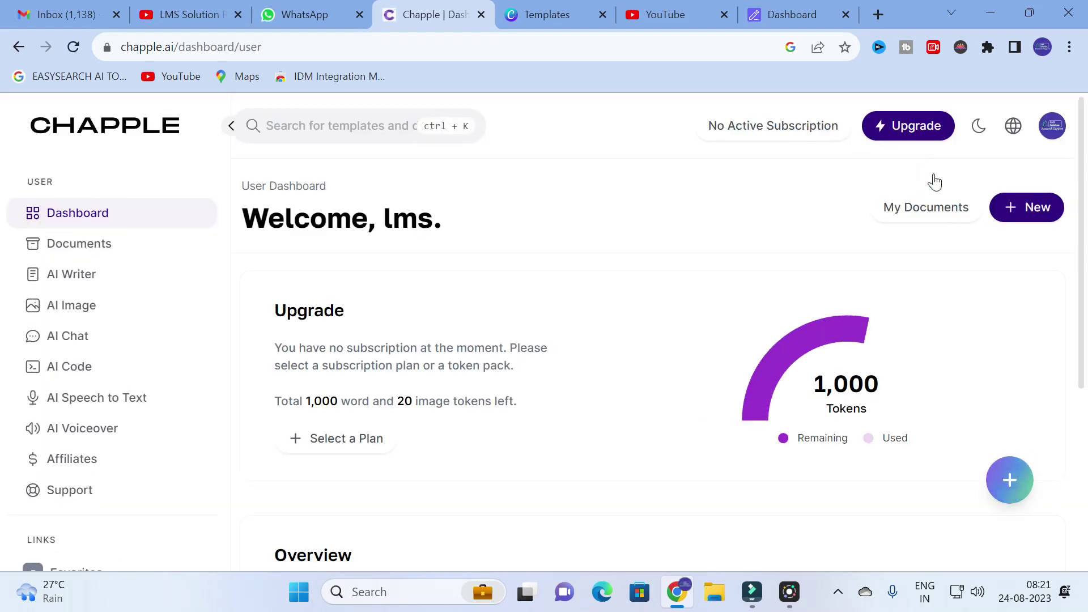
Check the account menu for the signed-in profile and its word and image credits, and close it
{"action": "left_click", "coordinate": [1054, 132]}
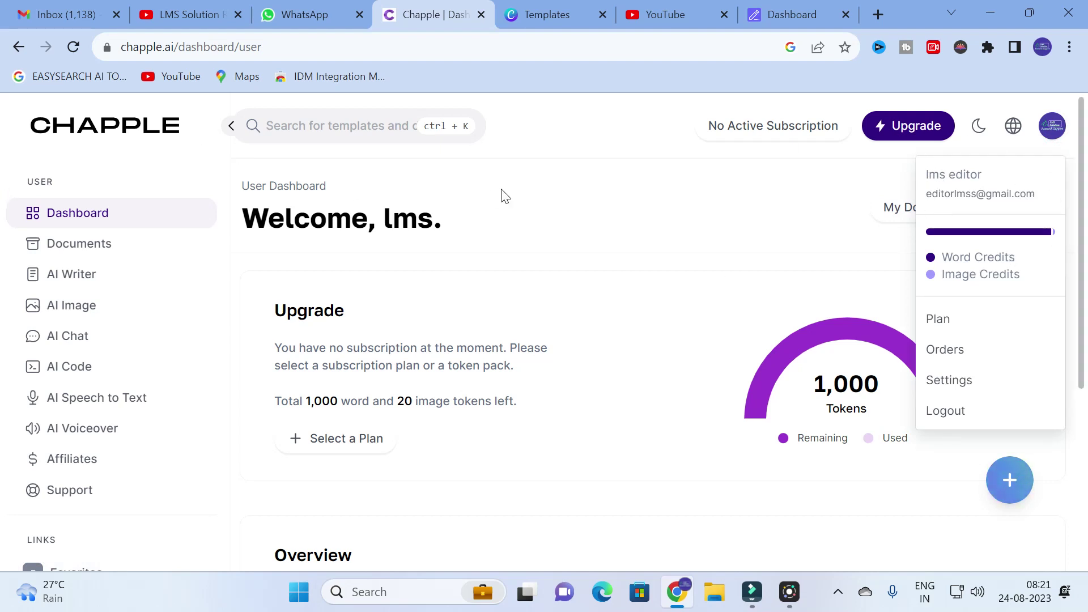
{"action": "left_click", "coordinate": [537, 183]}
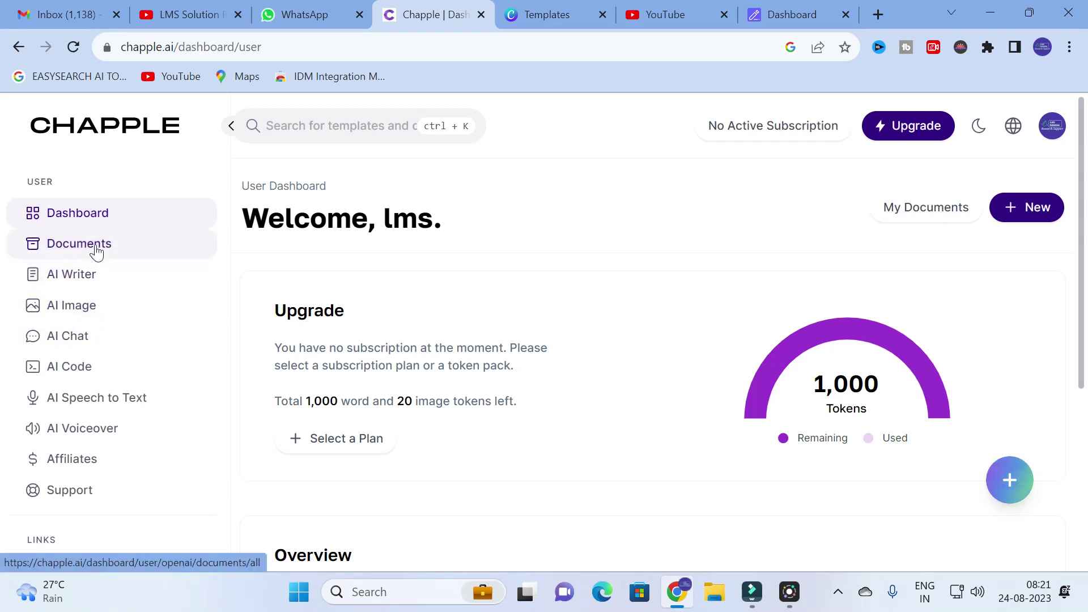
Open AI Writer and examine the full list of writing templates, from Post Title Generator to AI Voiceover
{"action": "left_click", "coordinate": [81, 274]}
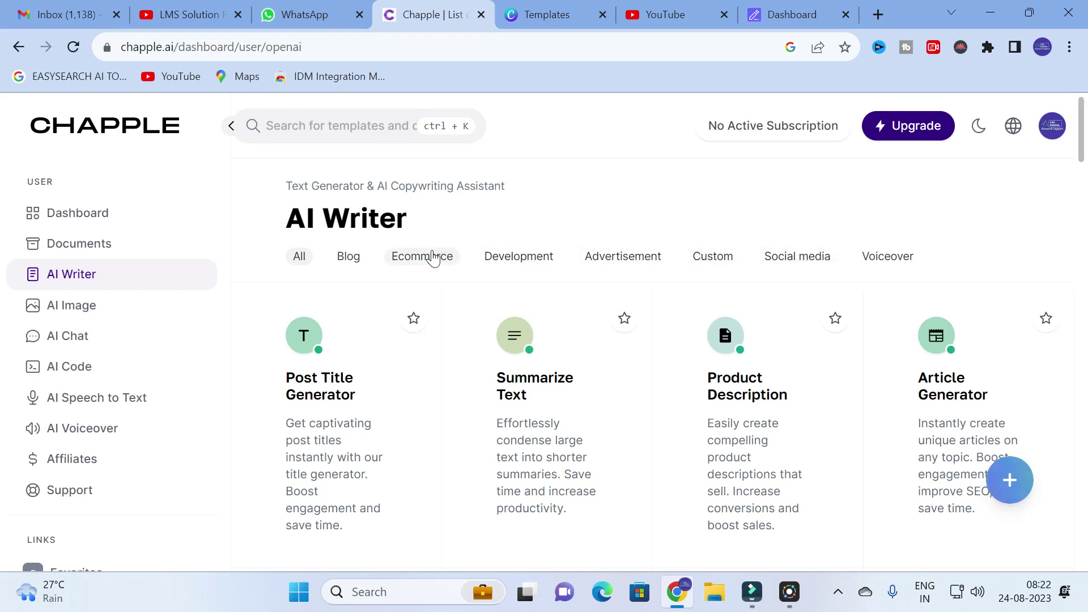
{"action": "scroll", "coordinate": [417, 259], "scroll_direction": "down", "scroll_amount": 3}
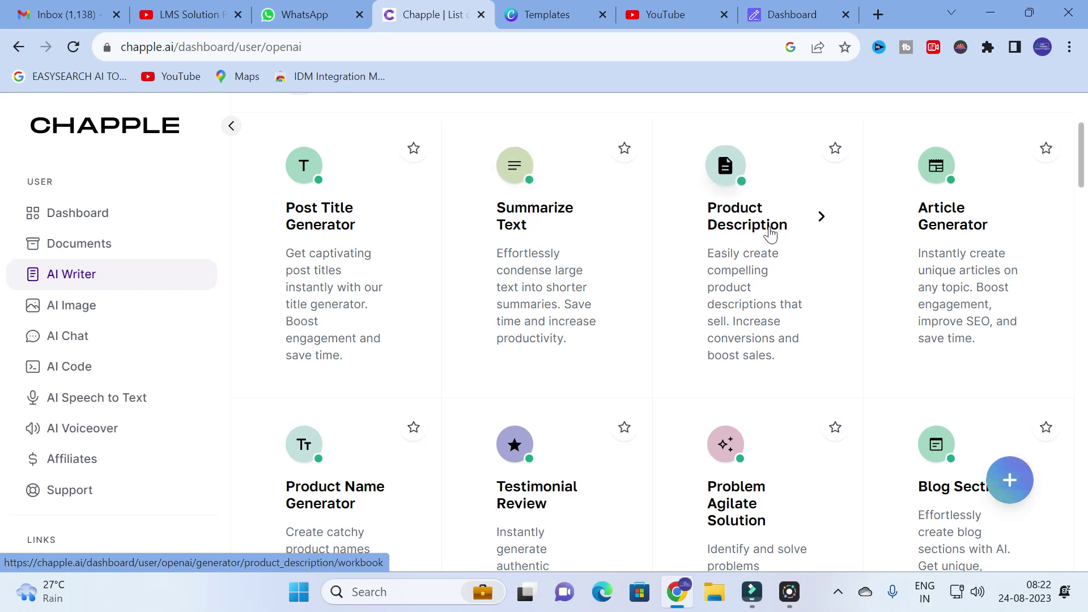
{"action": "scroll", "coordinate": [312, 307], "scroll_direction": "down", "scroll_amount": 5}
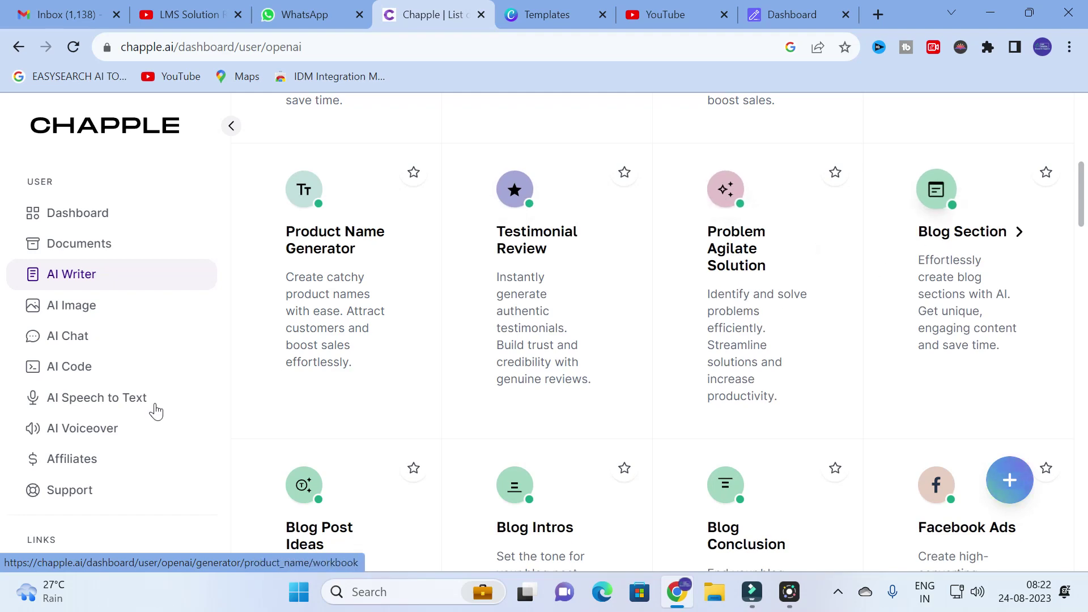
{"action": "scroll", "coordinate": [285, 363], "scroll_direction": "down", "scroll_amount": 5}
{"action": "scroll", "coordinate": [762, 312], "scroll_direction": "down", "scroll_amount": 3}
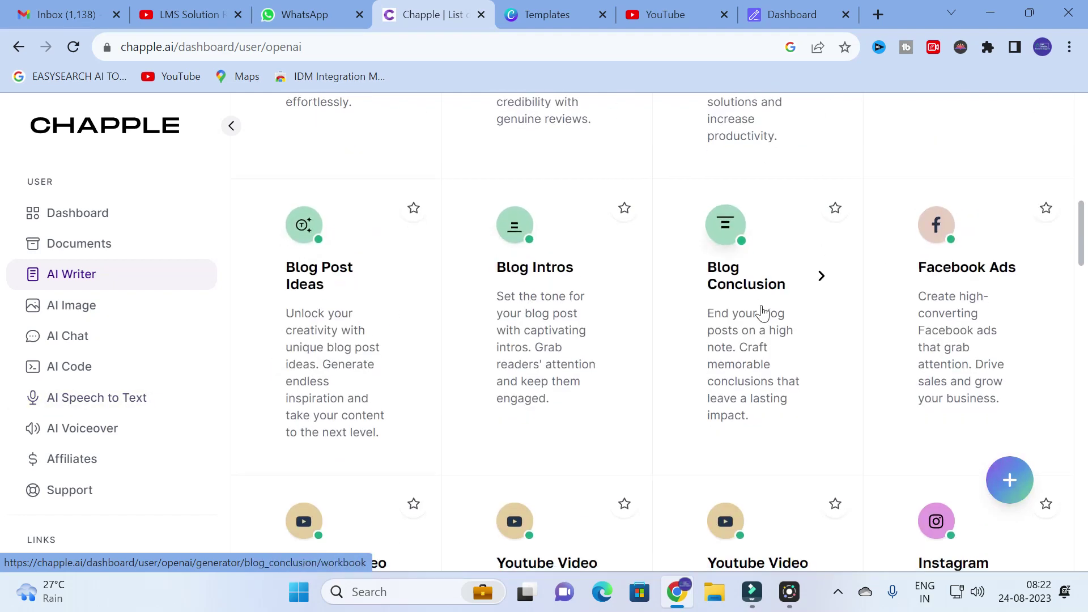
{"action": "scroll", "coordinate": [842, 376], "scroll_direction": "down", "scroll_amount": 3}
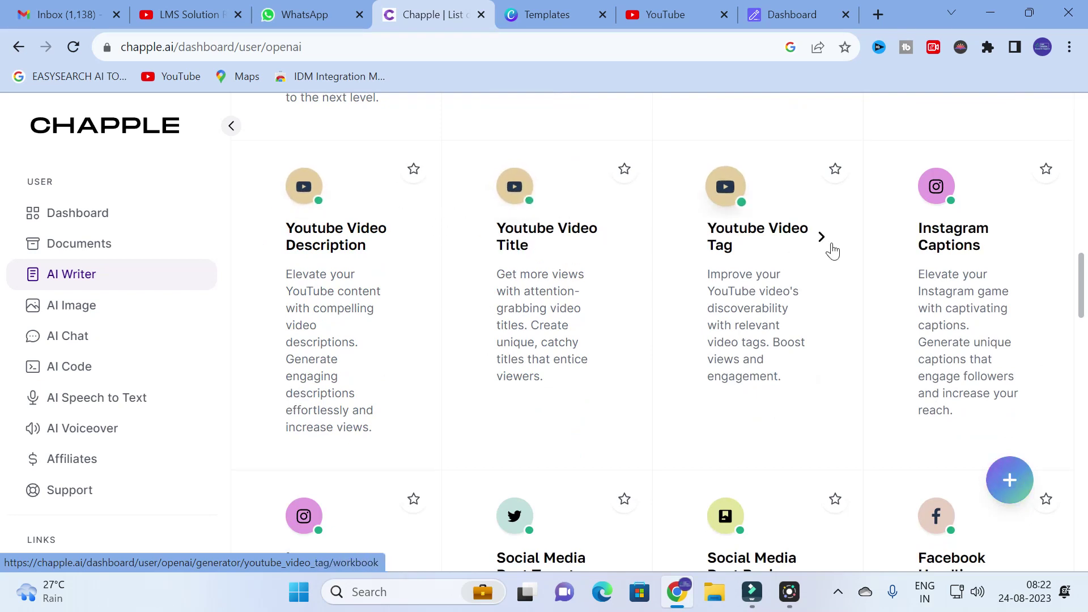
{"action": "scroll", "coordinate": [645, 300], "scroll_direction": "down", "scroll_amount": 7}
{"action": "scroll", "coordinate": [381, 226], "scroll_direction": "up", "scroll_amount": 2}
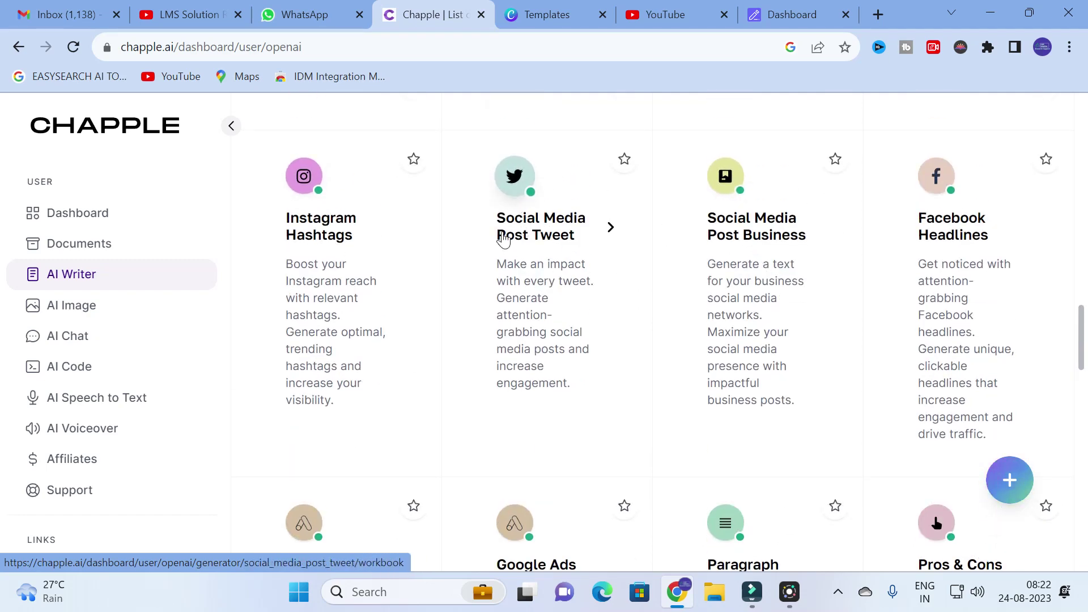
{"action": "scroll", "coordinate": [882, 198], "scroll_direction": "down", "scroll_amount": 1}
{"action": "scroll", "coordinate": [340, 368], "scroll_direction": "down", "scroll_amount": 3}
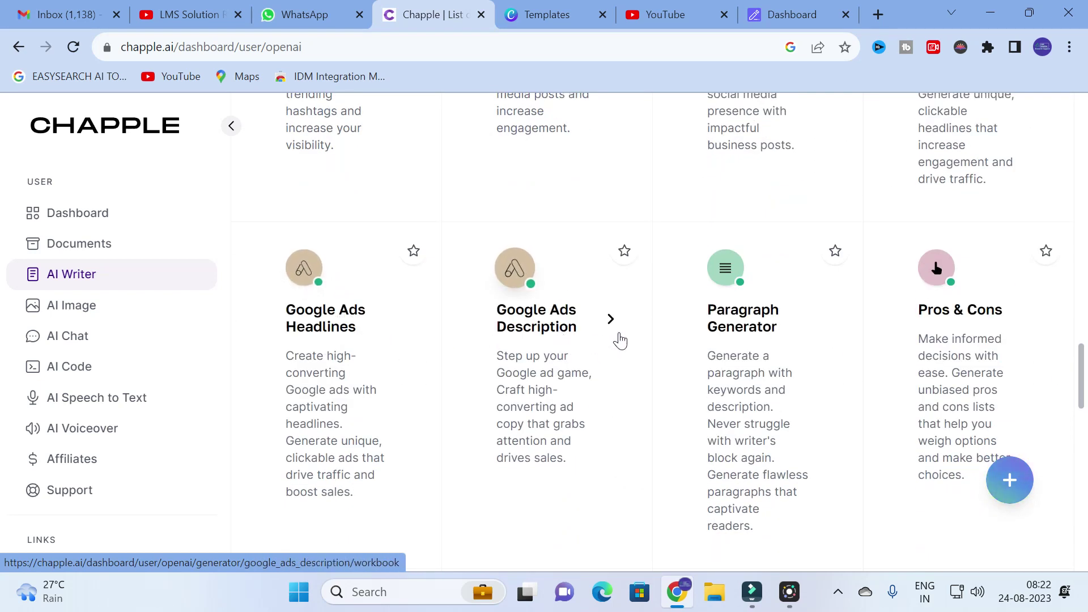
{"action": "scroll", "coordinate": [991, 320], "scroll_direction": "down", "scroll_amount": 7}
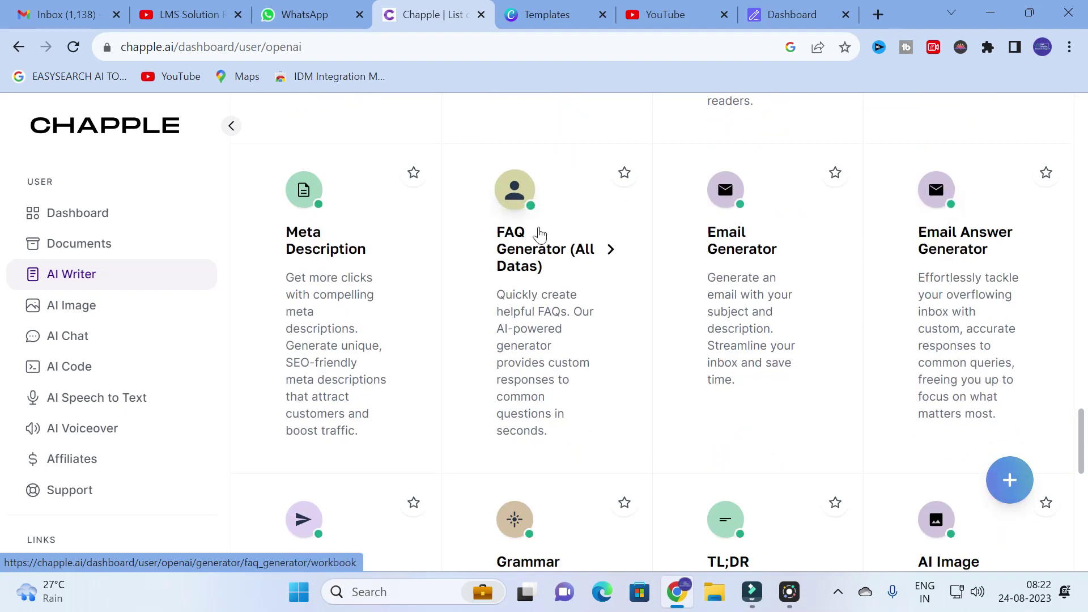
{"action": "scroll", "coordinate": [958, 312], "scroll_direction": "down", "scroll_amount": 5}
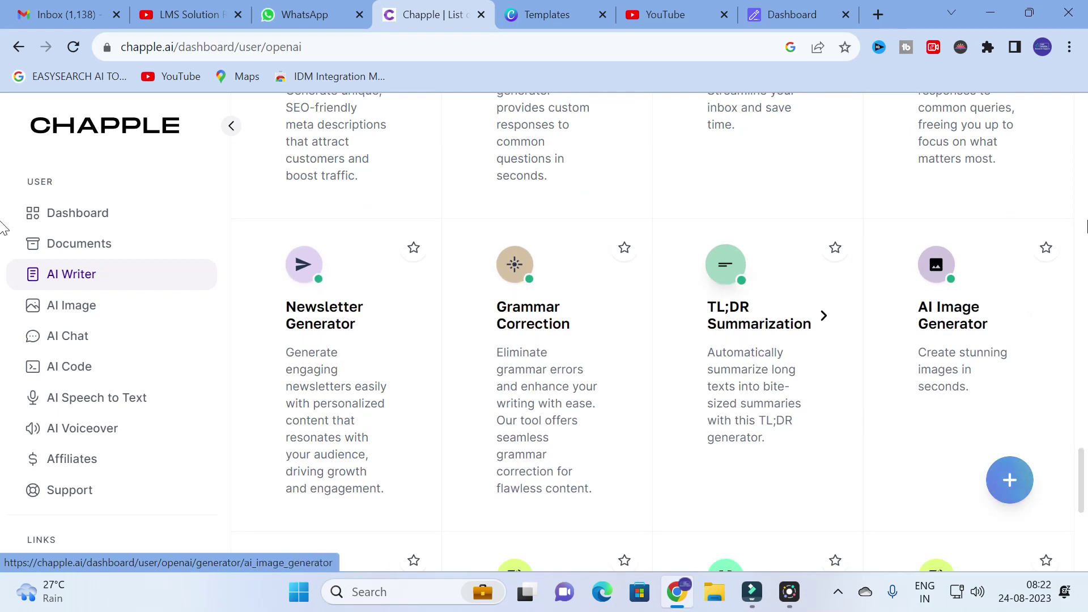
{"action": "scroll", "coordinate": [925, 327], "scroll_direction": "down", "scroll_amount": 1}
{"action": "scroll", "coordinate": [924, 323], "scroll_direction": "down", "scroll_amount": 4}
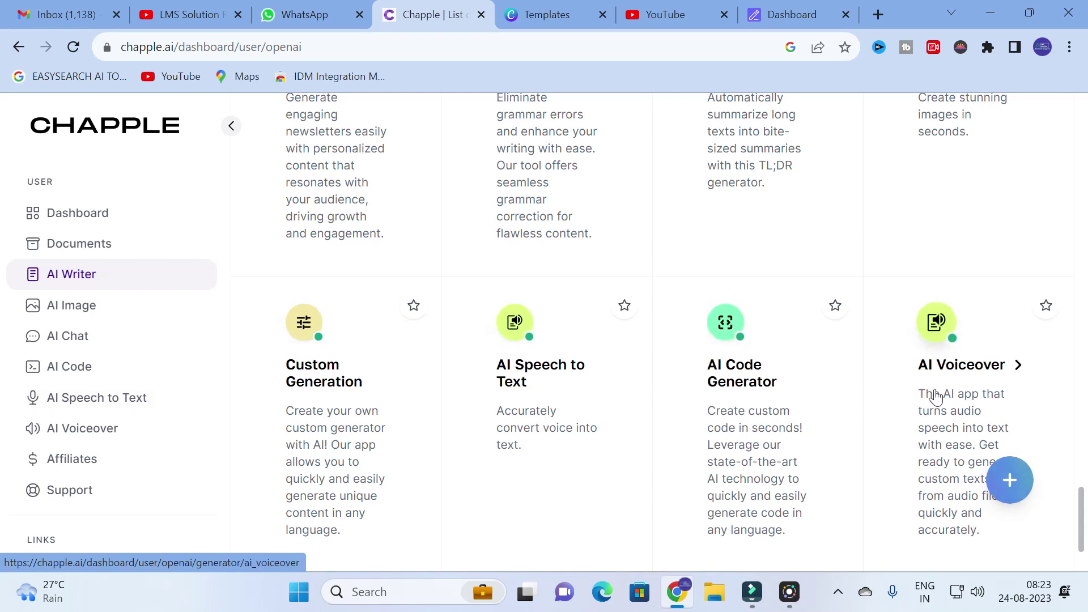
{"action": "scroll", "coordinate": [873, 386], "scroll_direction": "down", "scroll_amount": 2}
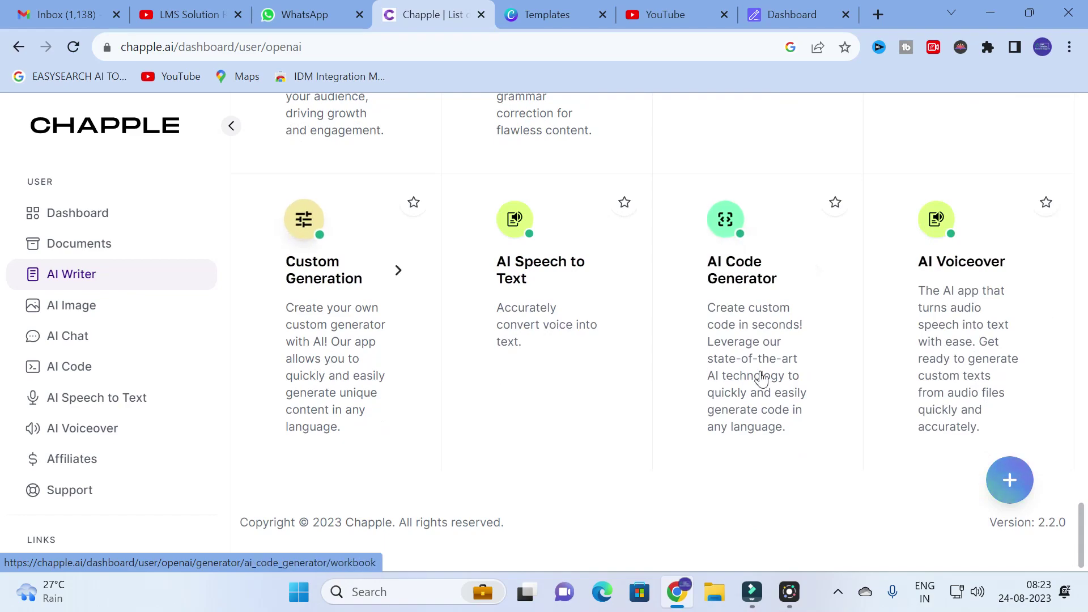
{"action": "scroll", "coordinate": [680, 363], "scroll_direction": "up", "scroll_amount": 7}
{"action": "scroll", "coordinate": [589, 352], "scroll_direction": "up", "scroll_amount": 15}
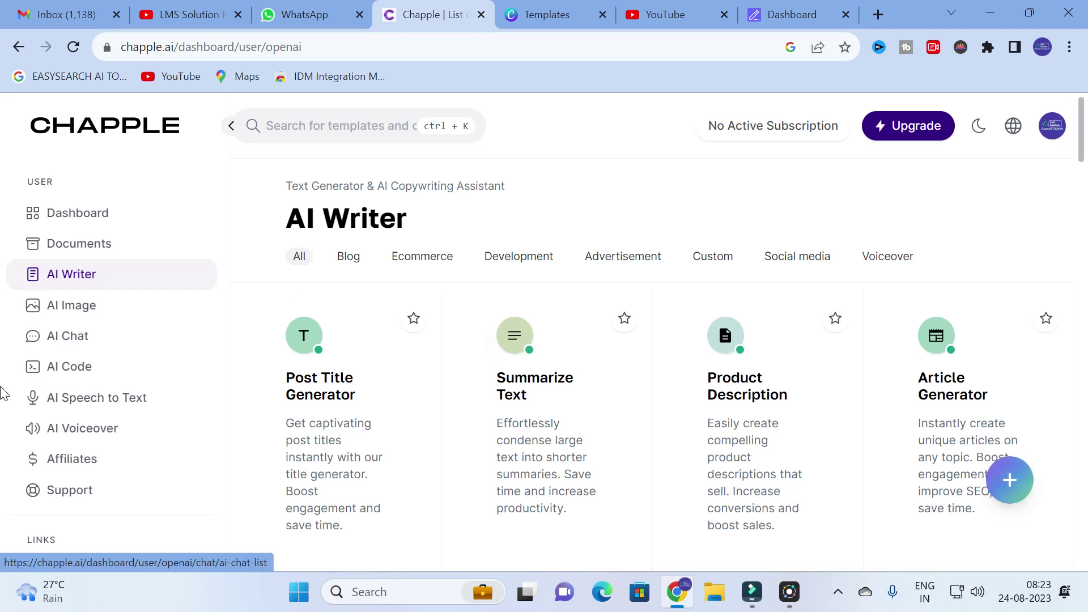
View the AI Image Generator's prompt form and look through the assistants offered in AI Chat
{"action": "left_click", "coordinate": [120, 311]}
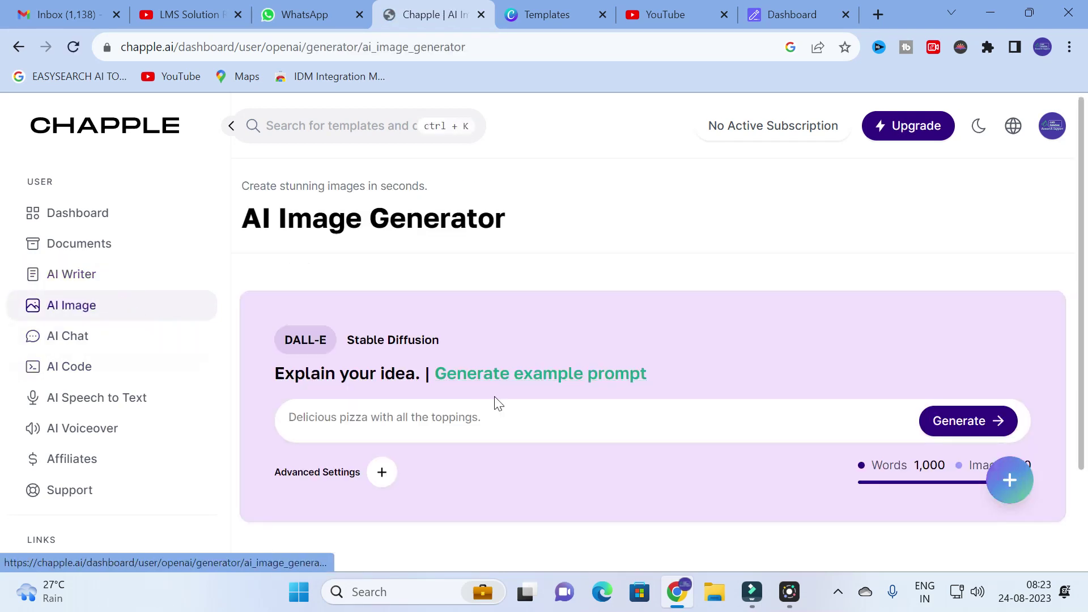
{"action": "left_click", "coordinate": [463, 420]}
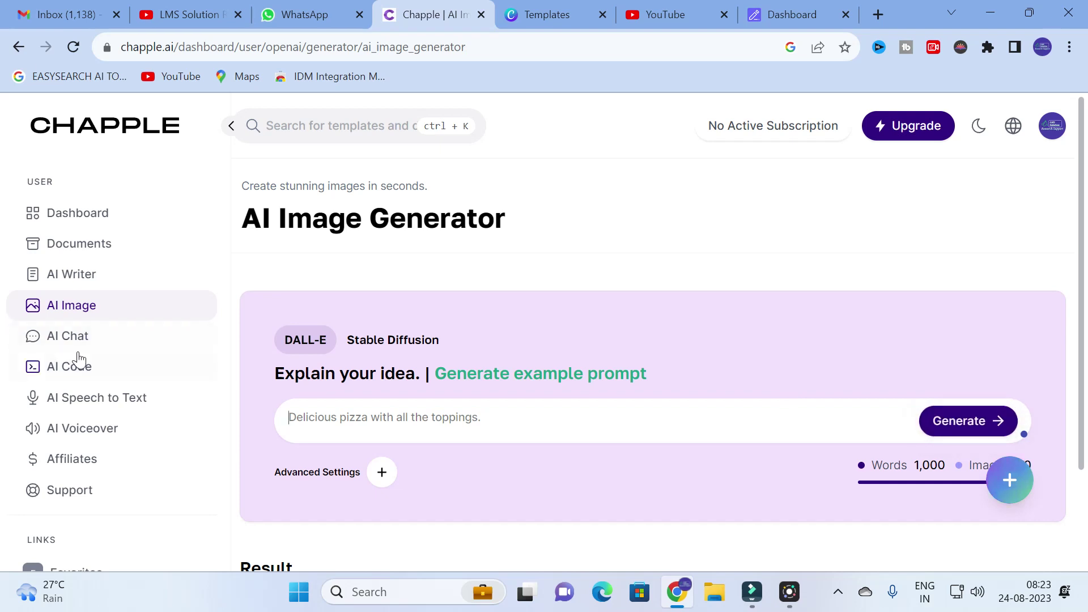
{"action": "left_click", "coordinate": [91, 339]}
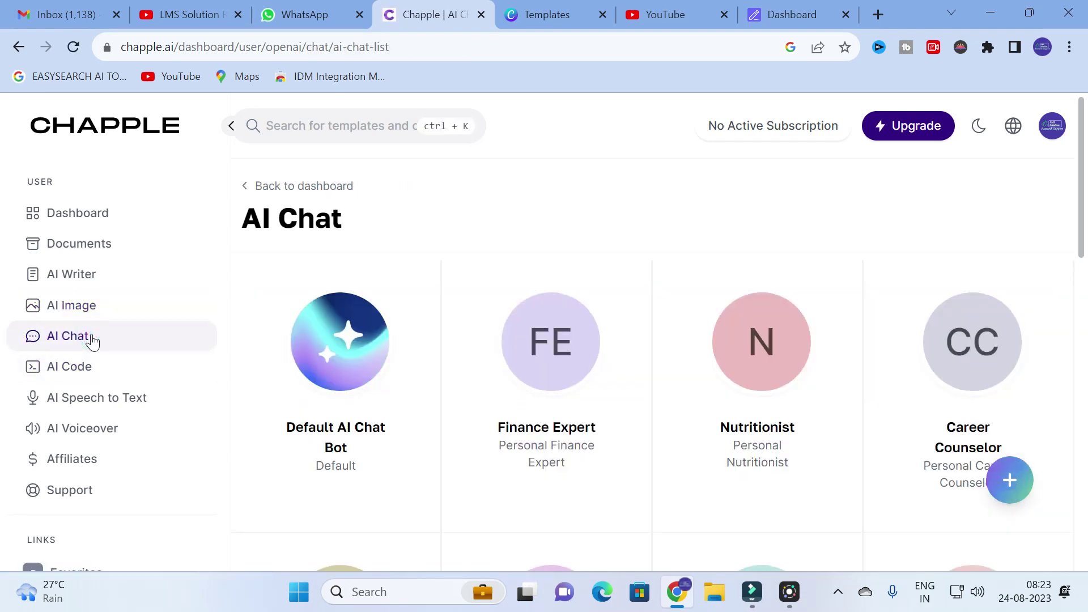
{"action": "scroll", "coordinate": [508, 291], "scroll_direction": "down", "scroll_amount": 6}
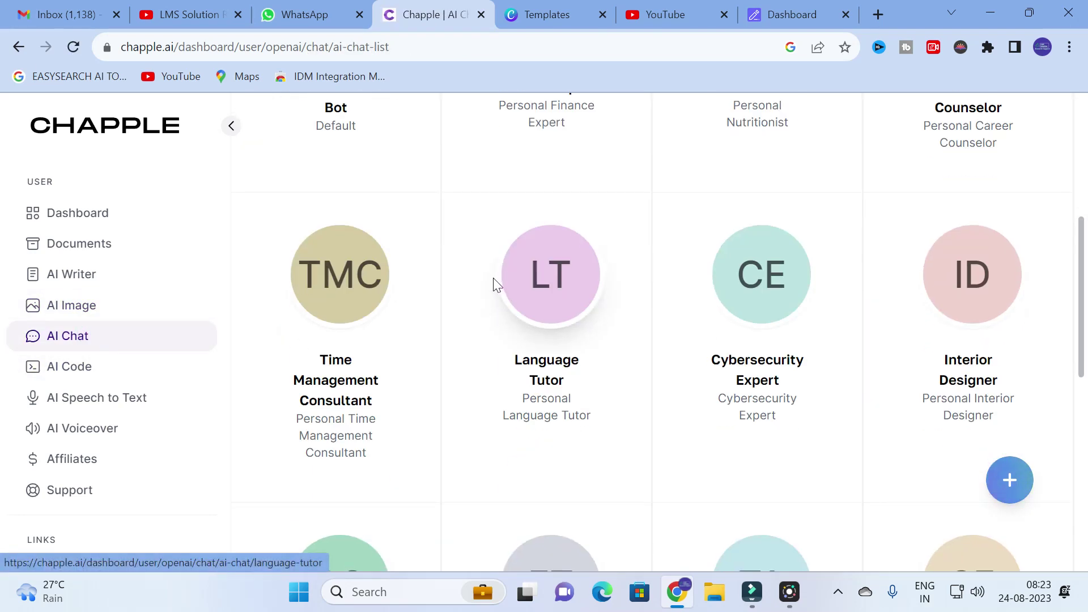
{"action": "scroll", "coordinate": [445, 297], "scroll_direction": "up", "scroll_amount": 6}
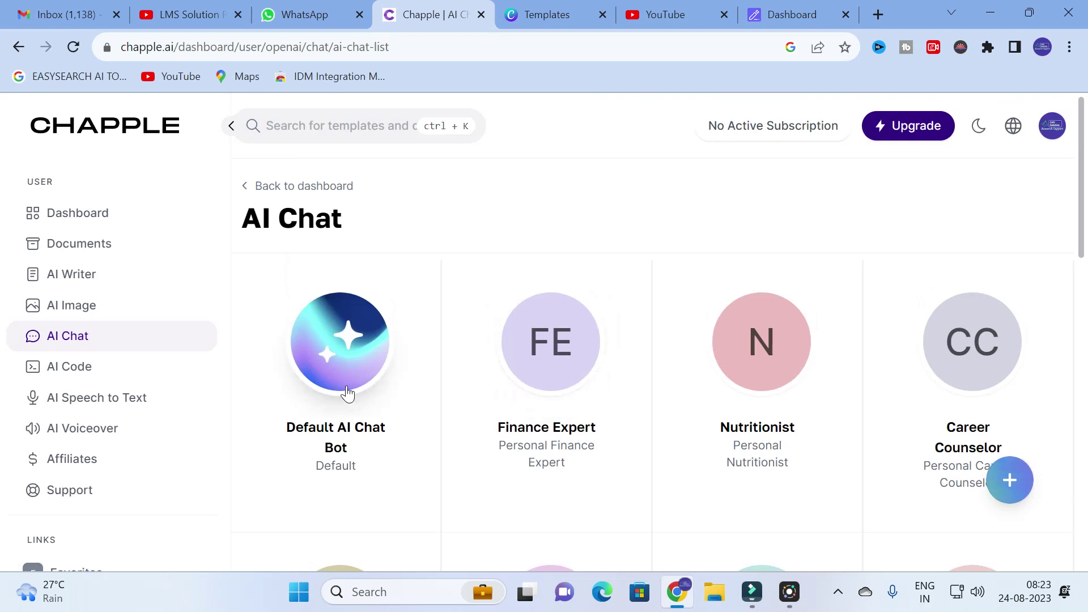
Open a conversation with the Default AI Chat Bot and activate its message field
{"action": "scroll", "coordinate": [340, 341], "scroll_direction": "down", "scroll_amount": 2}
{"action": "left_click", "coordinate": [343, 301]}
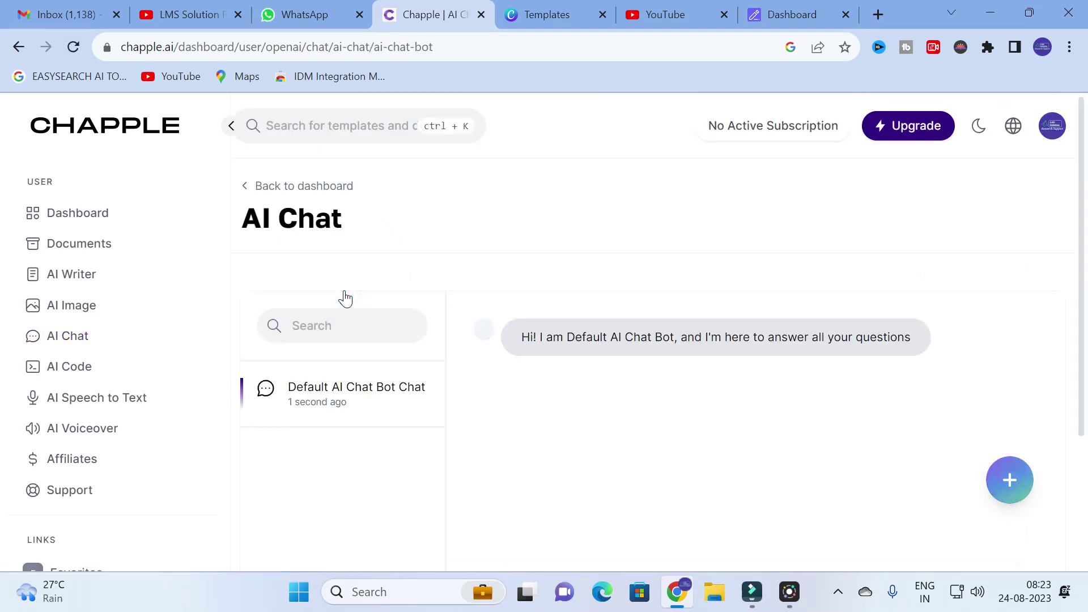
{"action": "scroll", "coordinate": [544, 369], "scroll_direction": "down", "scroll_amount": 3}
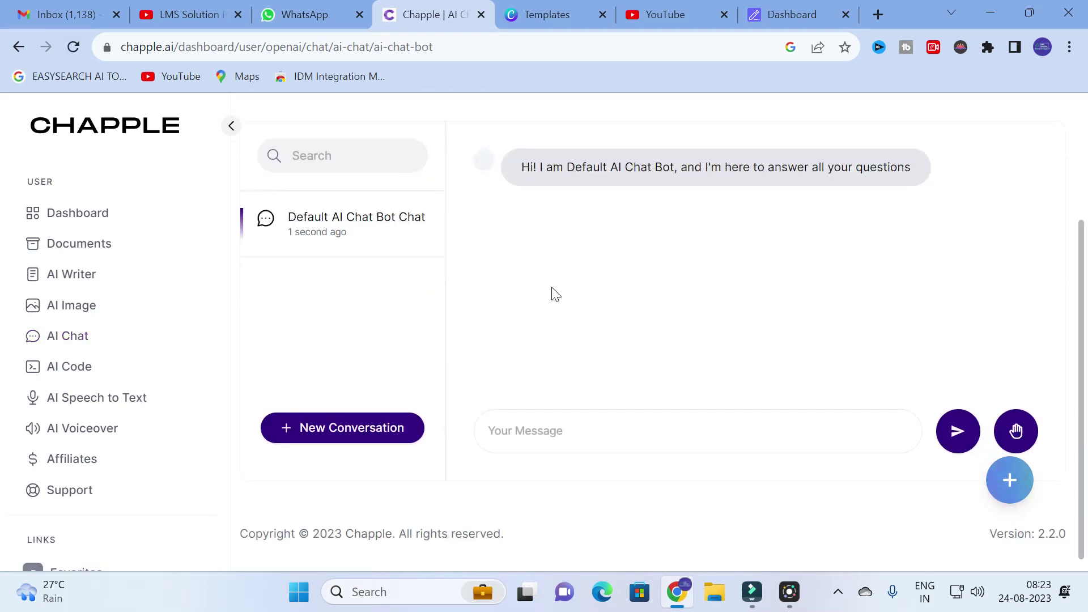
{"action": "left_click", "coordinate": [528, 426]}
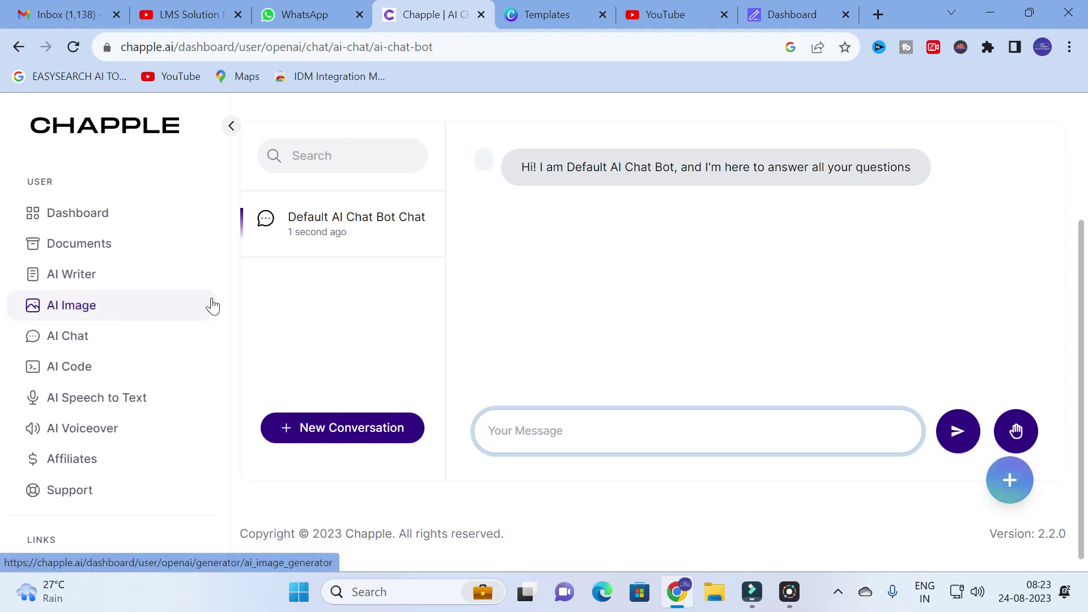
Examine the AI Code generator's input form and the audio upload form in AI Speech to Text
{"action": "left_click", "coordinate": [90, 379]}
{"action": "scroll", "coordinate": [400, 366], "scroll_direction": "down", "scroll_amount": 3}
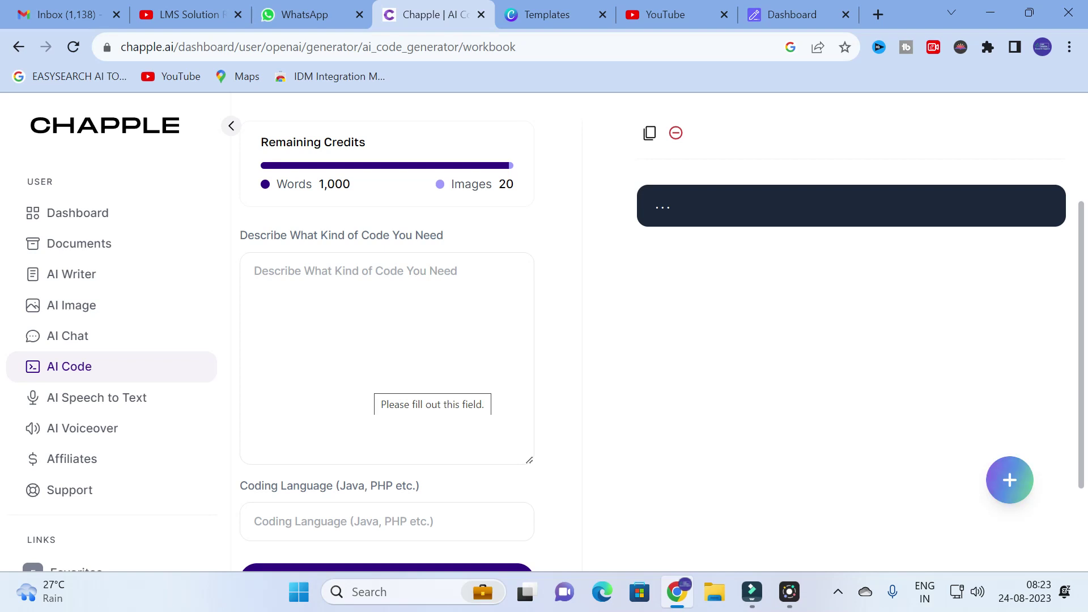
{"action": "scroll", "coordinate": [340, 386], "scroll_direction": "down", "scroll_amount": 2}
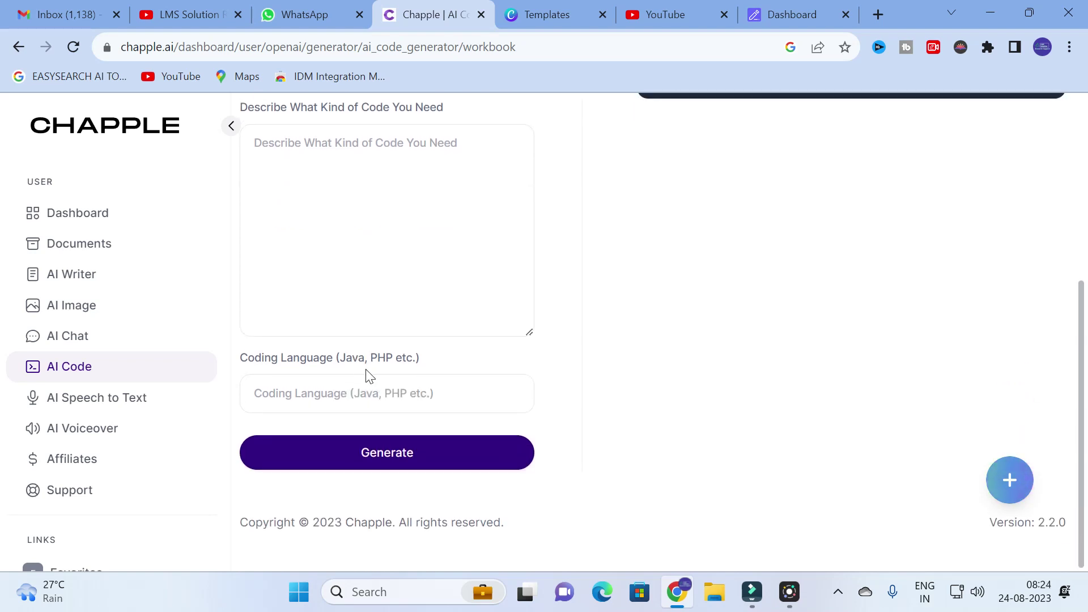
{"action": "left_click", "coordinate": [77, 399]}
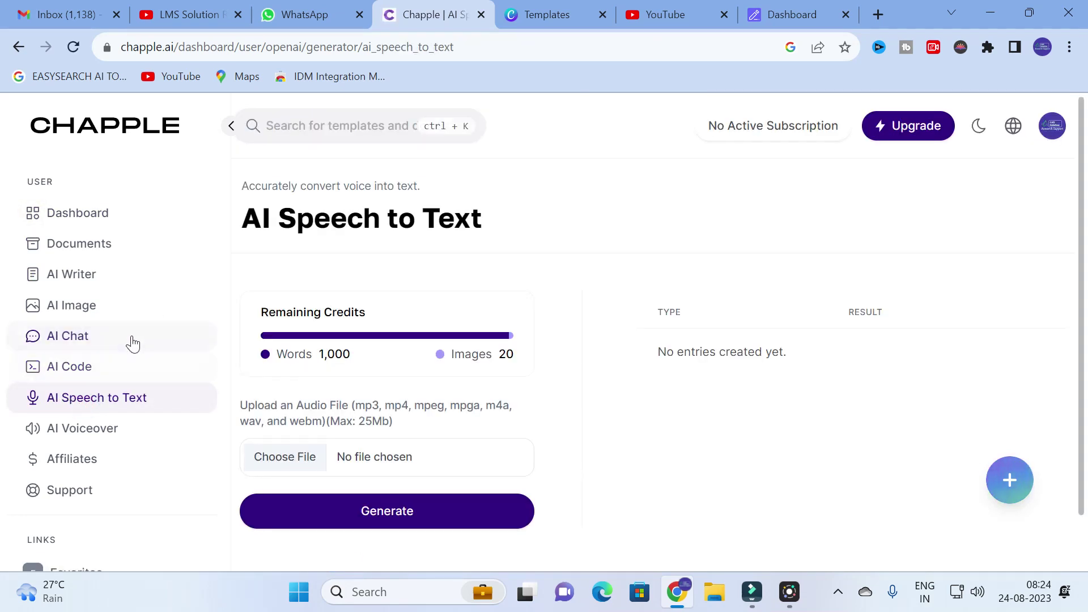
{"action": "scroll", "coordinate": [289, 260], "scroll_direction": "down", "scroll_amount": 1}
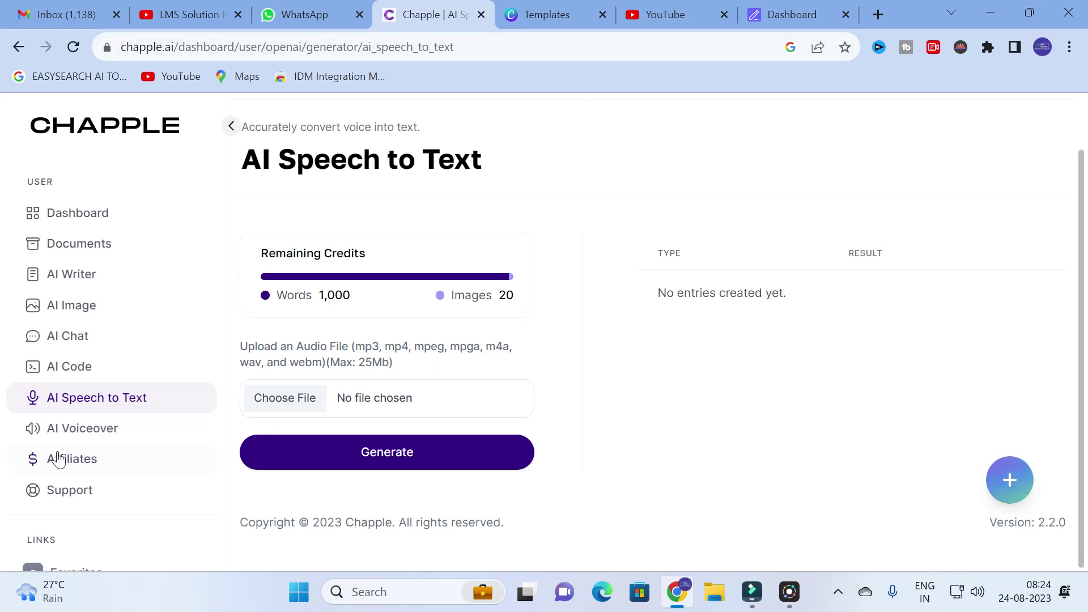
Open AI Voiceover and look through its language, voice, pace and pause options
{"action": "left_click", "coordinate": [147, 434]}
{"action": "scroll", "coordinate": [402, 322], "scroll_direction": "down", "scroll_amount": 1}
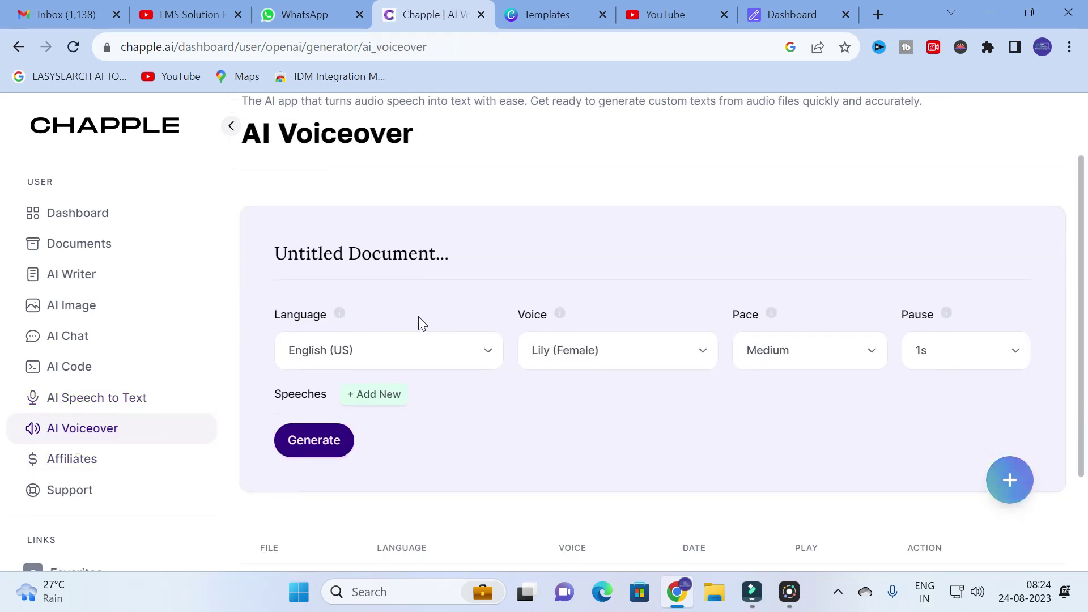
{"action": "left_click", "coordinate": [435, 352]}
{"action": "left_click", "coordinate": [656, 245]}
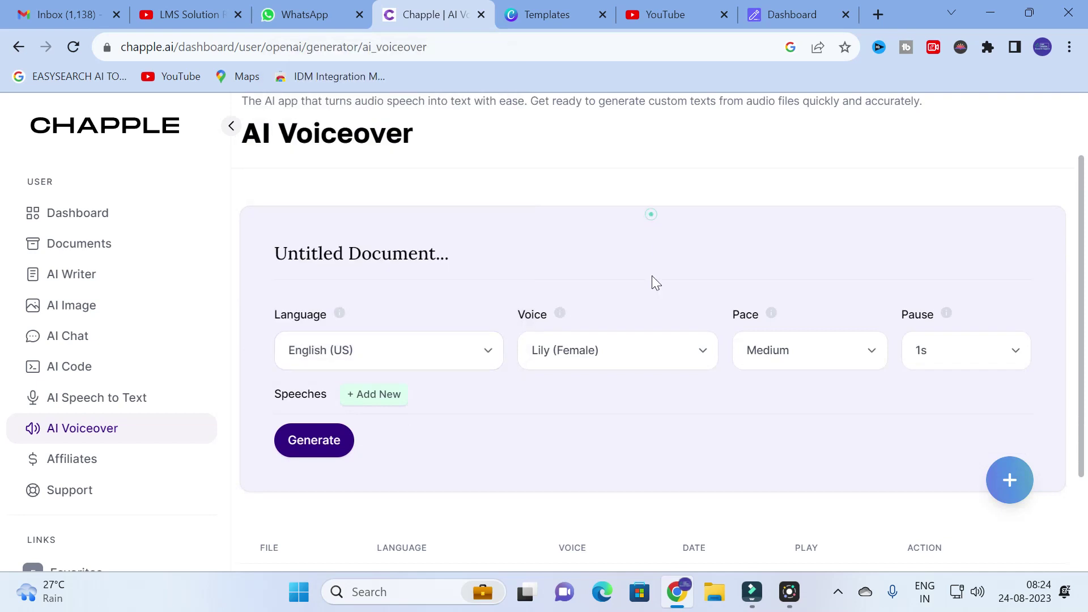
{"action": "left_click", "coordinate": [655, 347]}
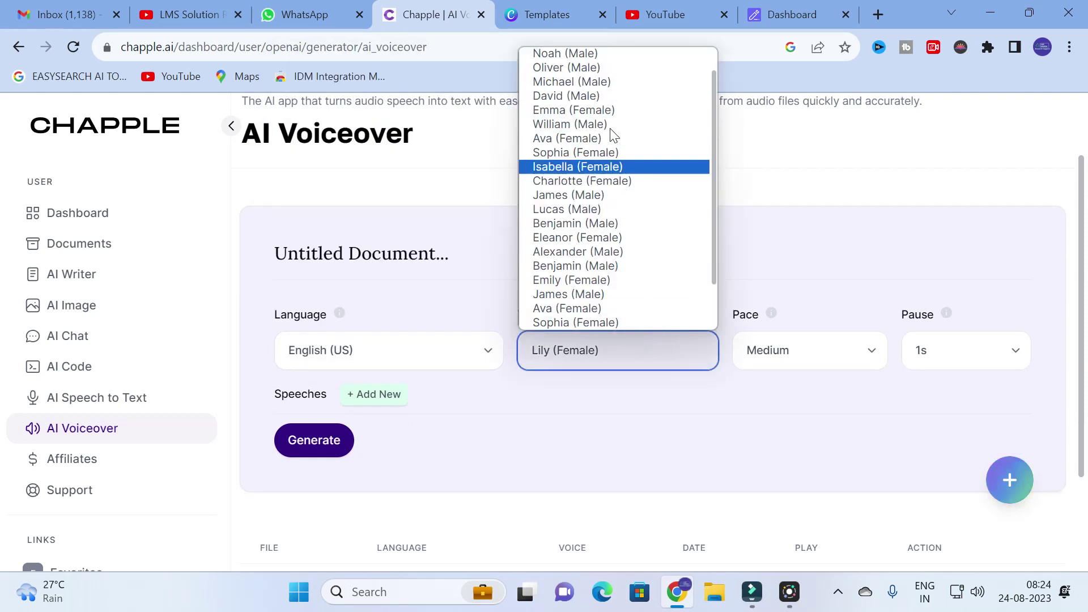
{"action": "scroll", "coordinate": [601, 114], "scroll_direction": "down", "scroll_amount": 2}
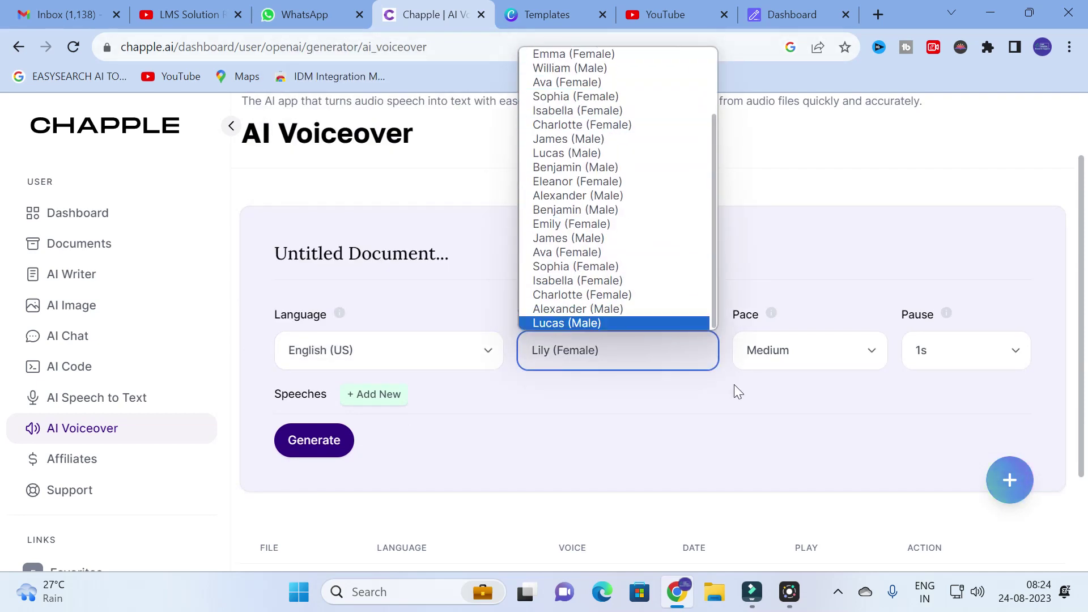
{"action": "left_click", "coordinate": [824, 357]}
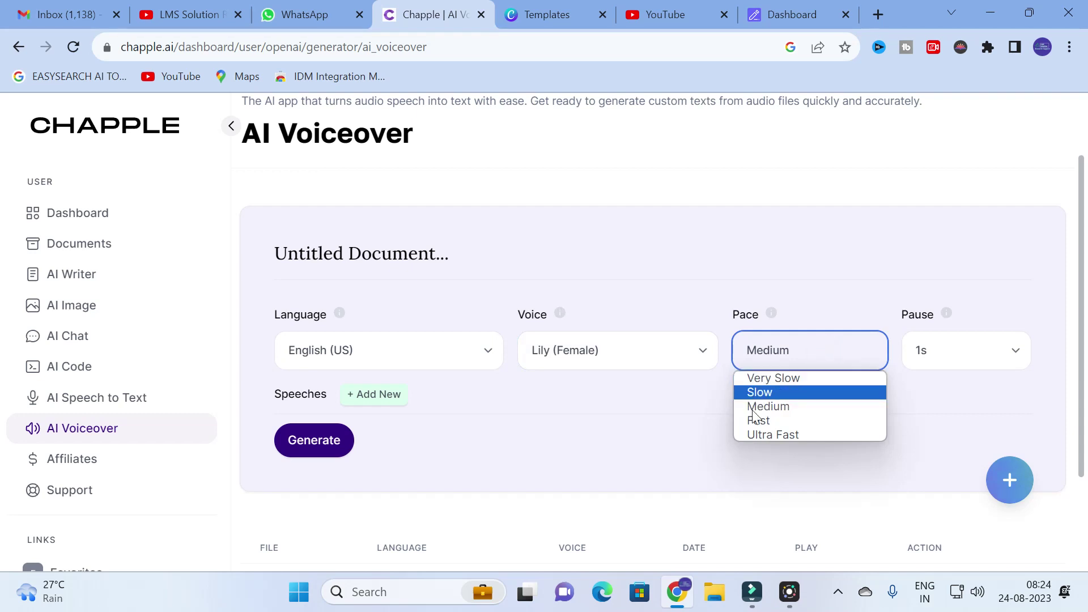
{"action": "left_click", "coordinate": [990, 338]}
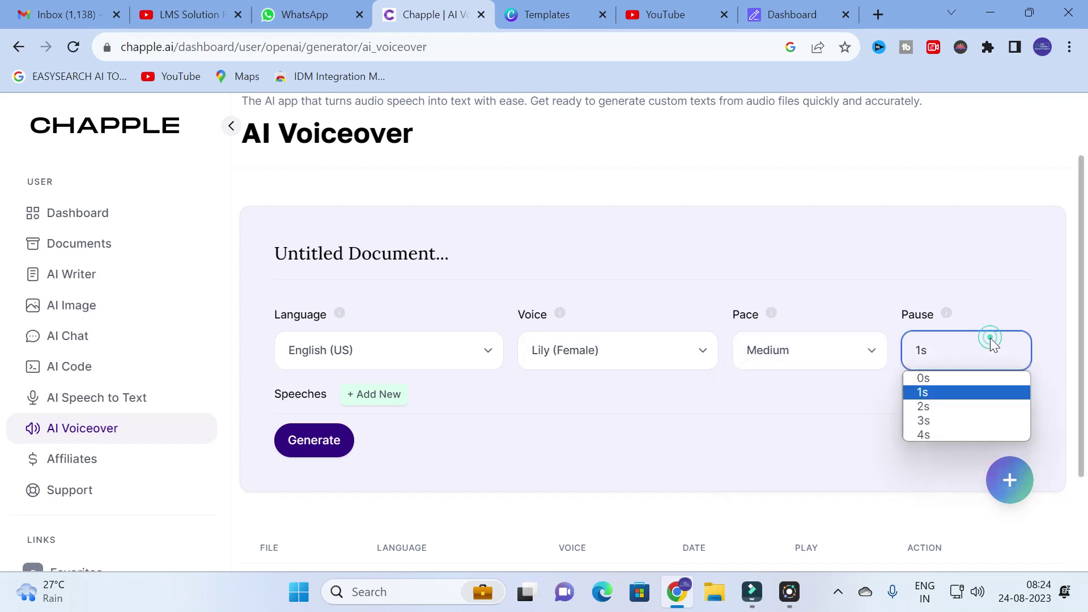
{"action": "left_click", "coordinate": [508, 437]}
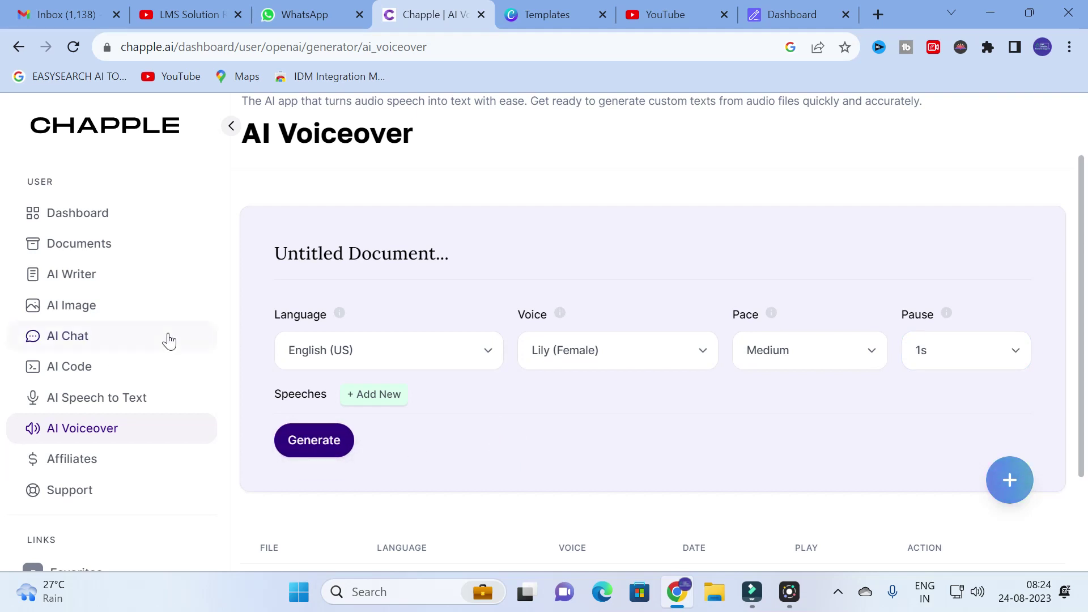
Review the Summarize Text form, including the photovoltaic source paragraph and the available languages
{"action": "scroll", "coordinate": [114, 304], "scroll_direction": "up", "scroll_amount": 2}
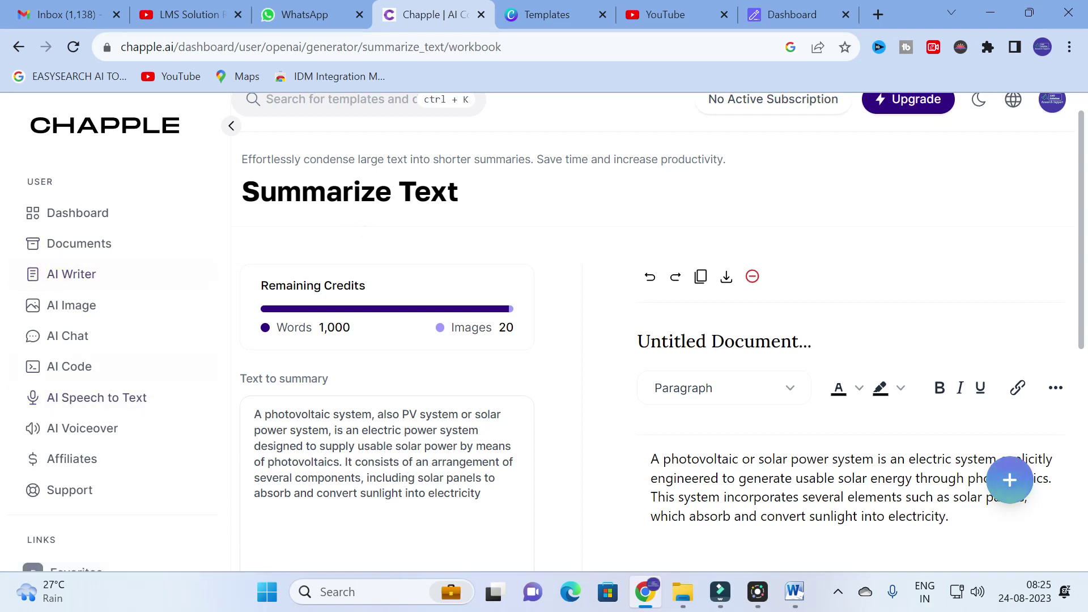
{"action": "scroll", "coordinate": [485, 207], "scroll_direction": "down", "scroll_amount": 2}
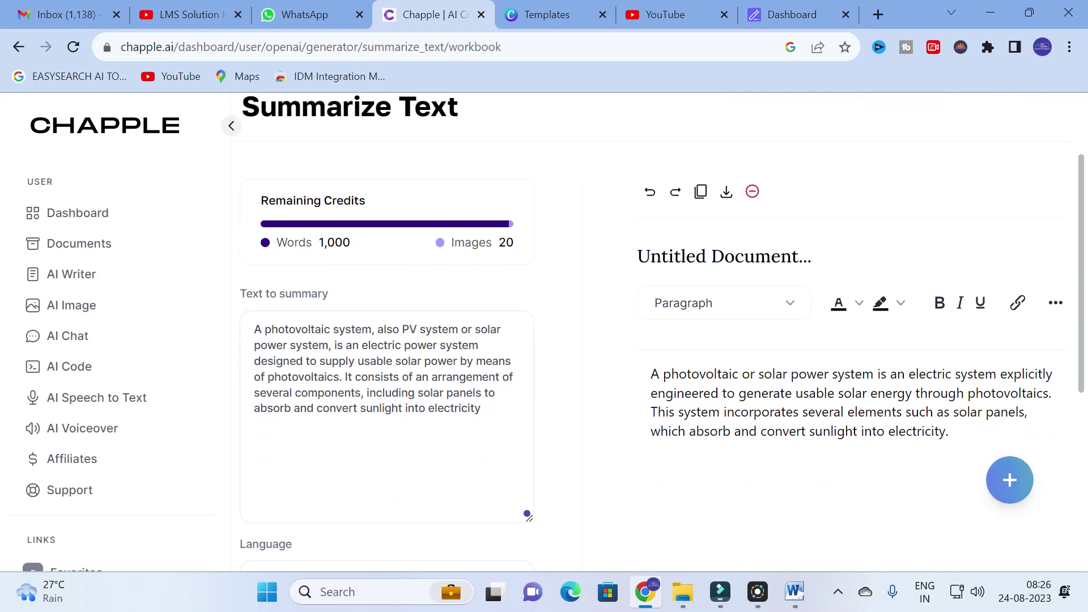
{"action": "triple_click", "coordinate": [254, 329]}
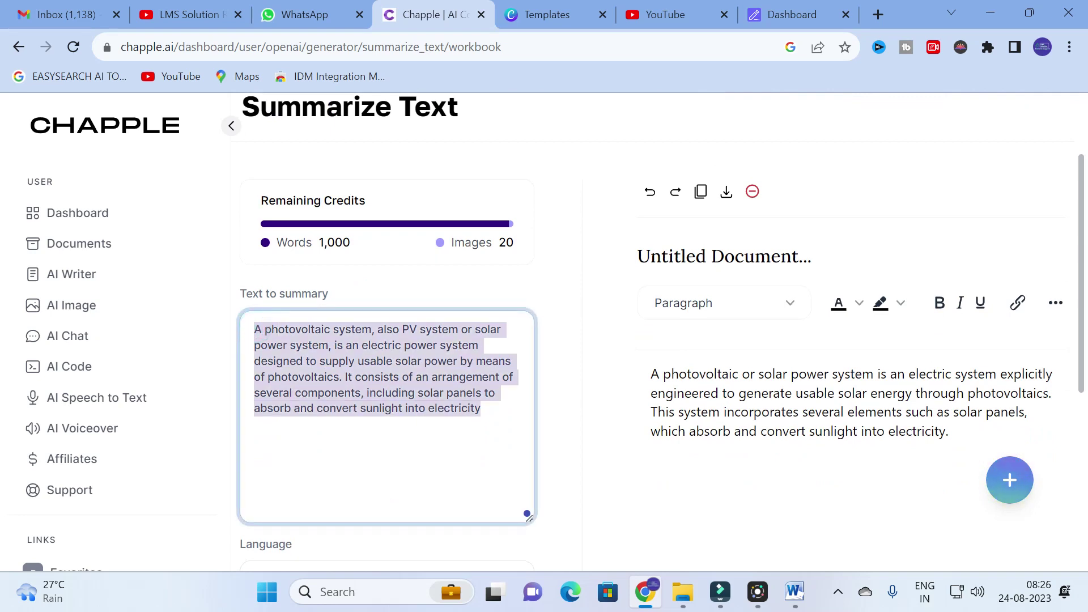
{"action": "scroll", "coordinate": [279, 310], "scroll_direction": "down", "scroll_amount": 5}
{"action": "scroll", "coordinate": [279, 311], "scroll_direction": "up", "scroll_amount": 1}
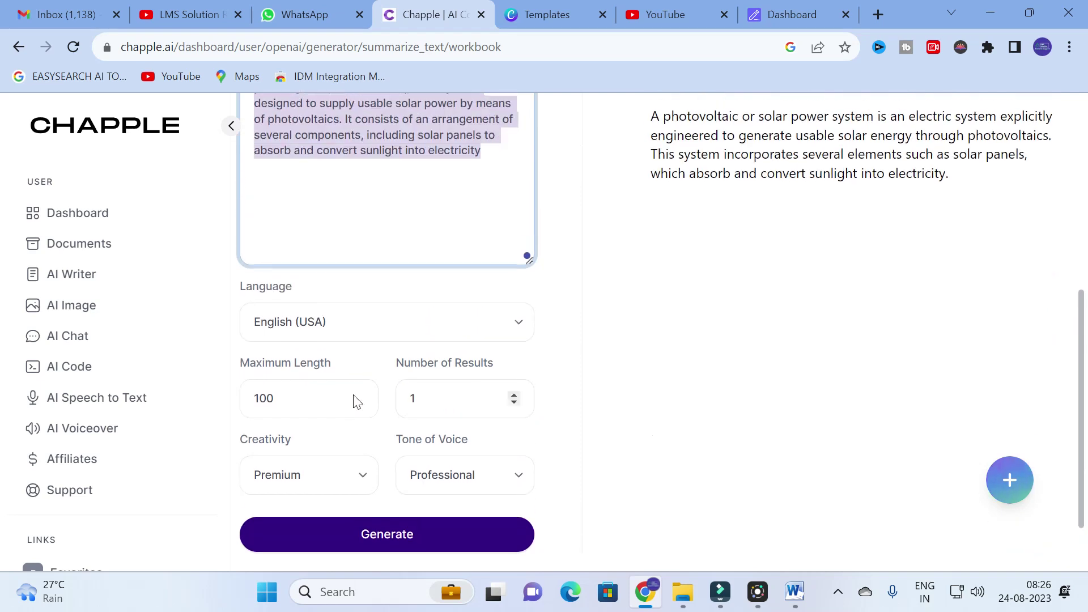
{"action": "left_click", "coordinate": [519, 333]}
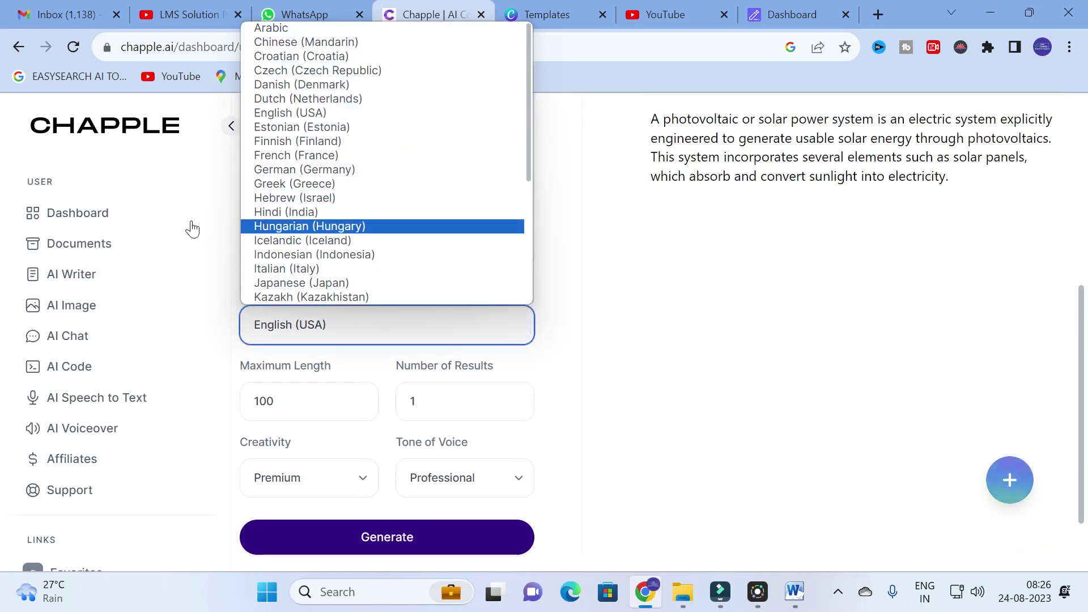
View the saved documents list and return to the Summarize Text form
{"action": "left_click", "coordinate": [185, 247]}
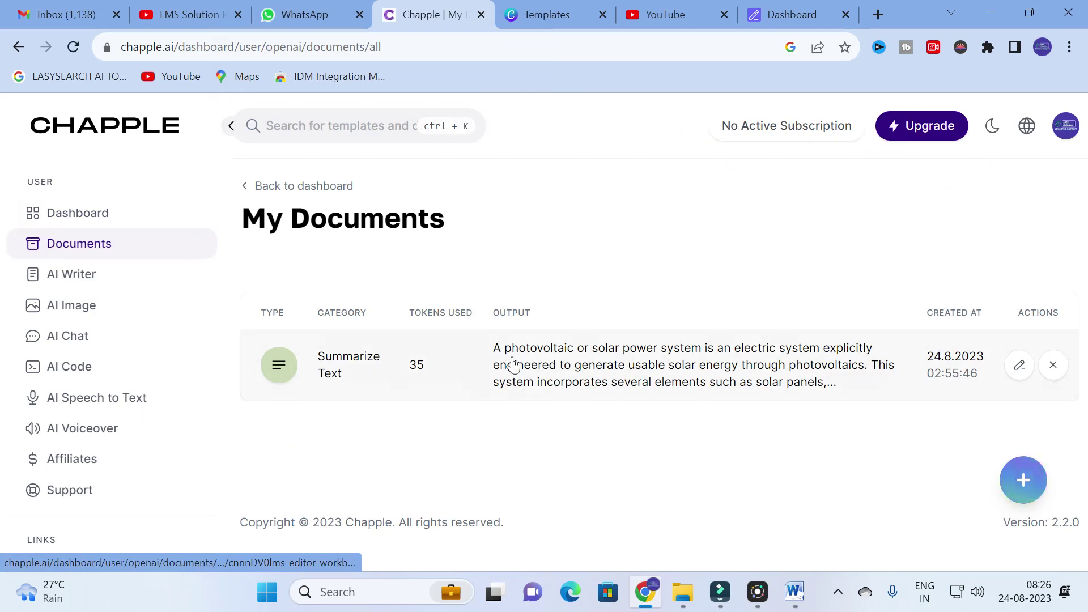
{"action": "left_click", "coordinate": [18, 47]}
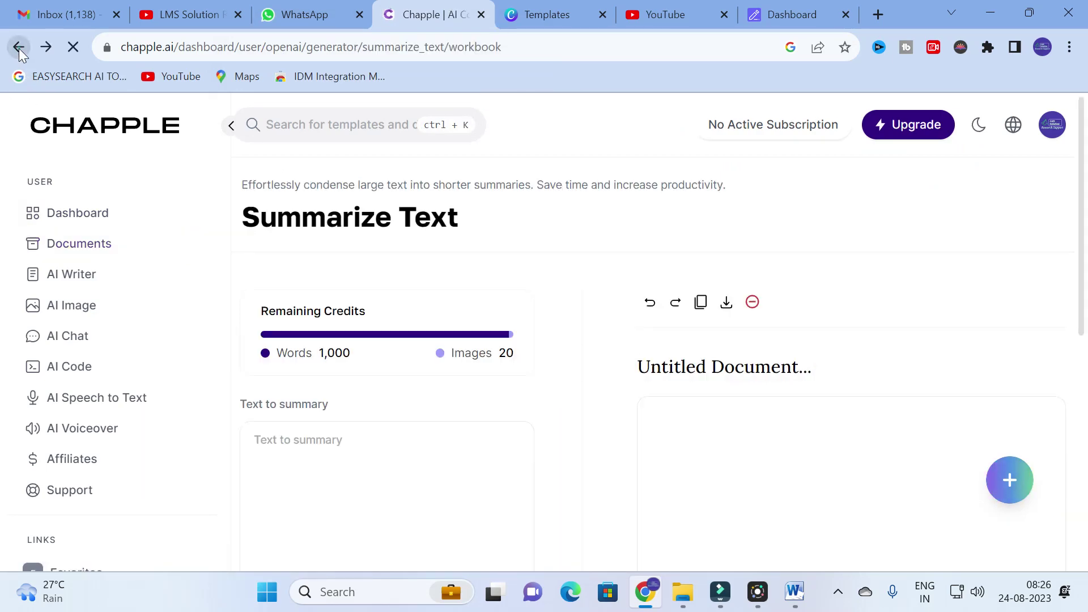
{"action": "scroll", "coordinate": [501, 410], "scroll_direction": "up", "scroll_amount": 1}
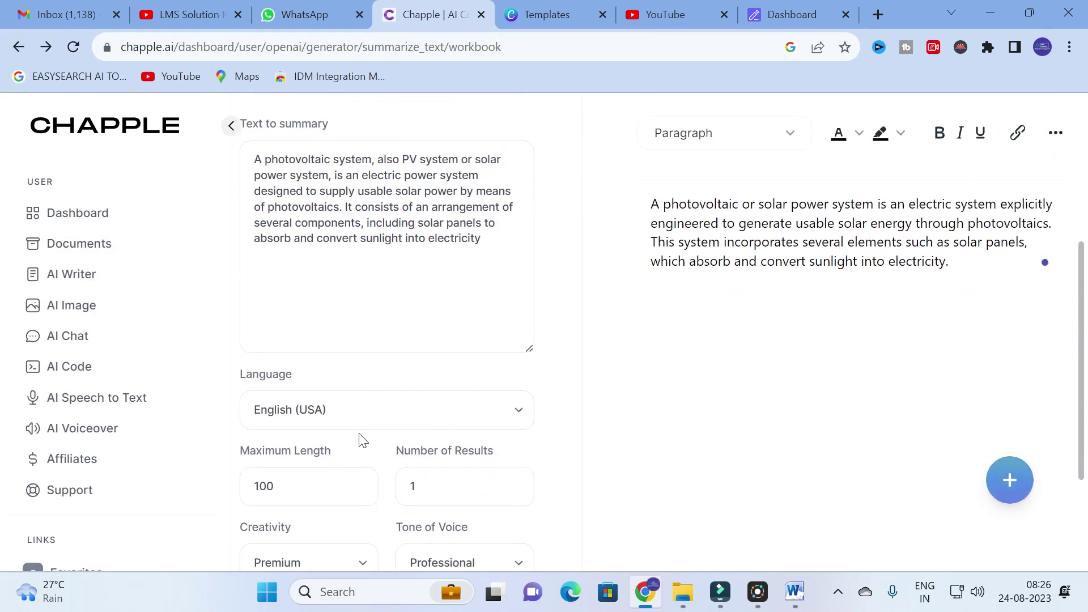
Try raising the number of results to 6 and reset it to 1
{"action": "scroll", "coordinate": [359, 440], "scroll_direction": "down", "scroll_amount": 2}
{"action": "left_click", "coordinate": [311, 400]}
{"action": "left_click", "coordinate": [458, 402]}
{"action": "left_click", "coordinate": [515, 398]}
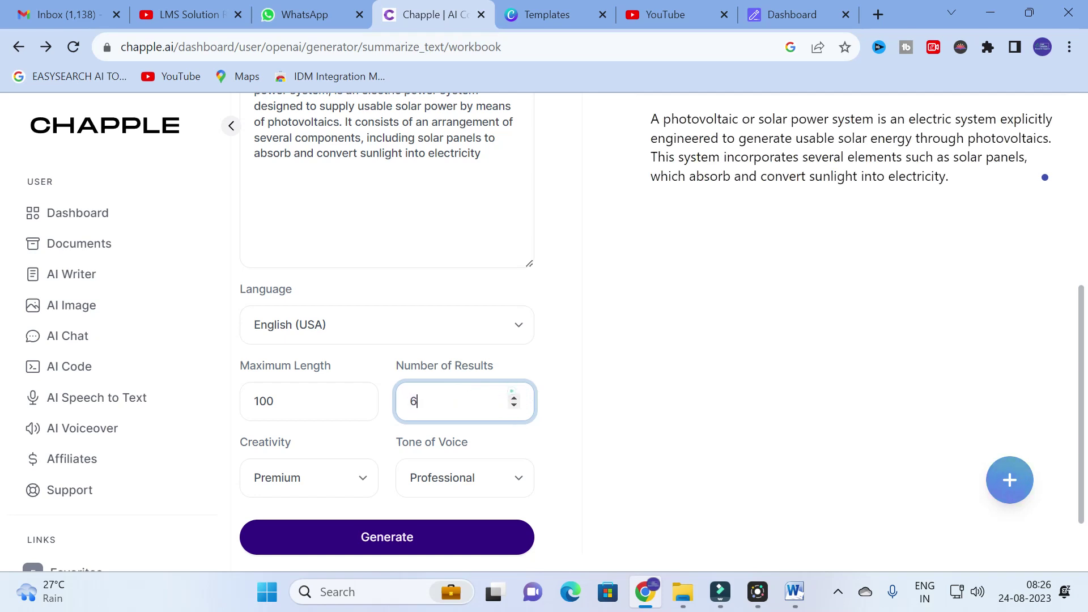
{"action": "left_click", "coordinate": [514, 405]}
{"action": "left_click", "coordinate": [513, 405]}
{"action": "left_click", "coordinate": [513, 405]}
{"action": "left_click", "coordinate": [513, 404]}
{"action": "left_click", "coordinate": [513, 404]}
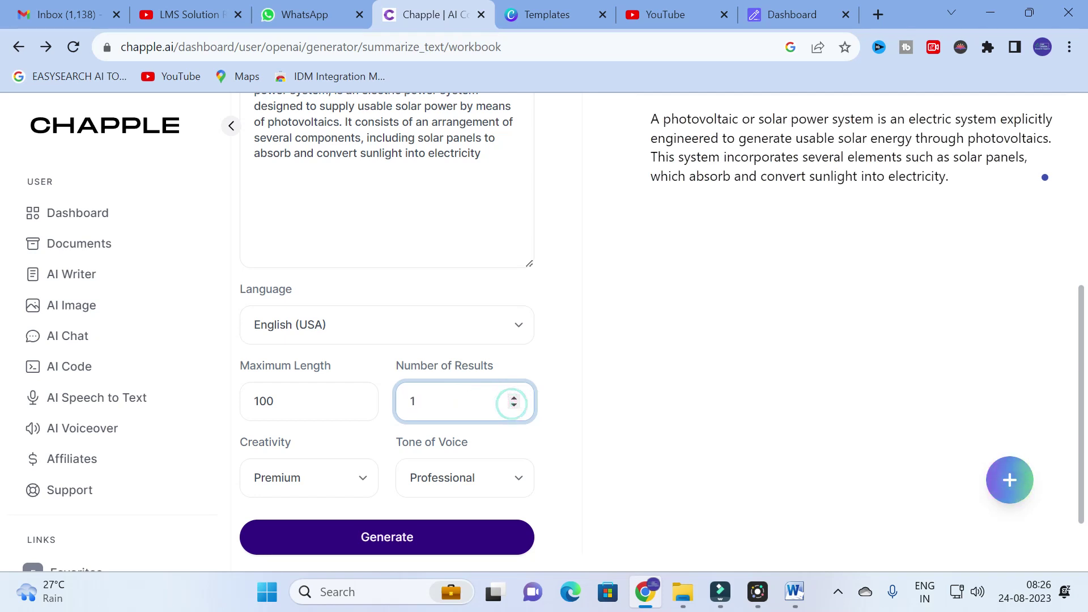
{"action": "left_click", "coordinate": [456, 404]}
Set the summary's creativity to Premium and its tone of voice to Professional
{"action": "scroll", "coordinate": [333, 442], "scroll_direction": "down", "scroll_amount": 2}
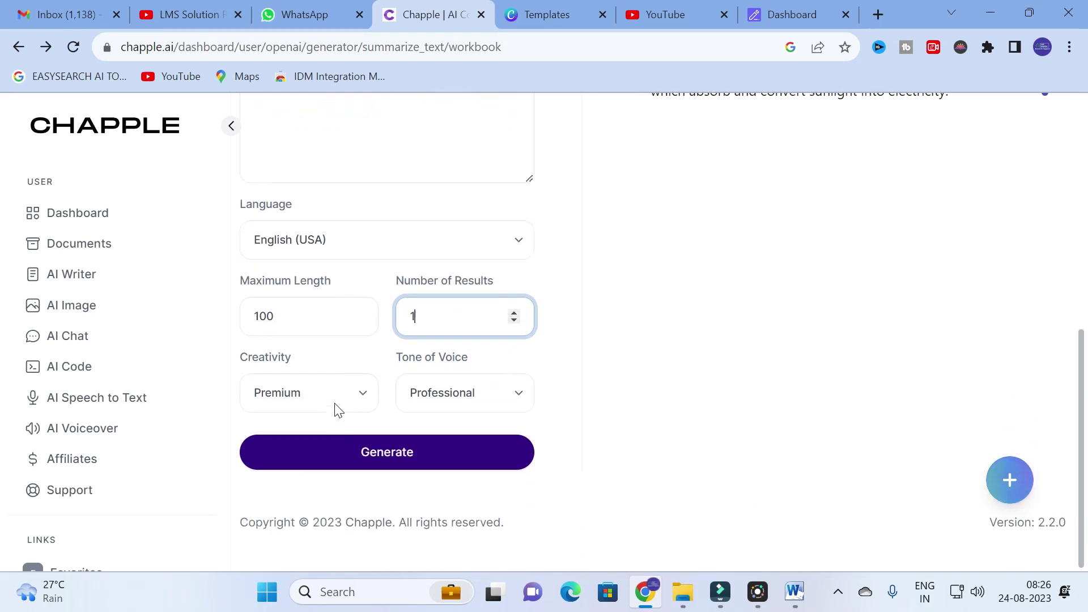
{"action": "left_click", "coordinate": [368, 394]}
{"action": "left_click", "coordinate": [298, 464]}
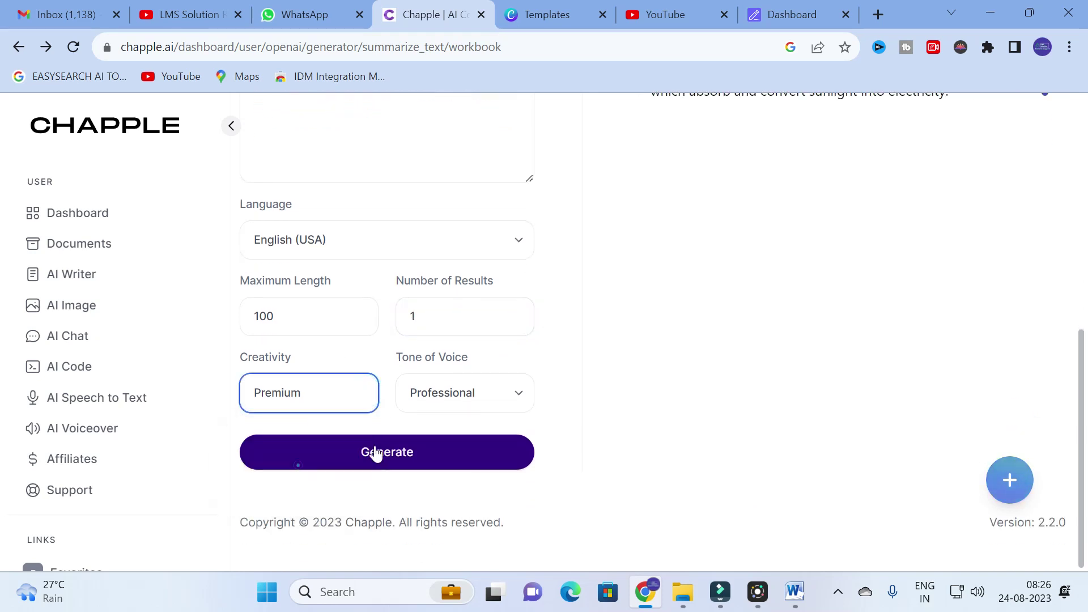
{"action": "left_click", "coordinate": [479, 403]}
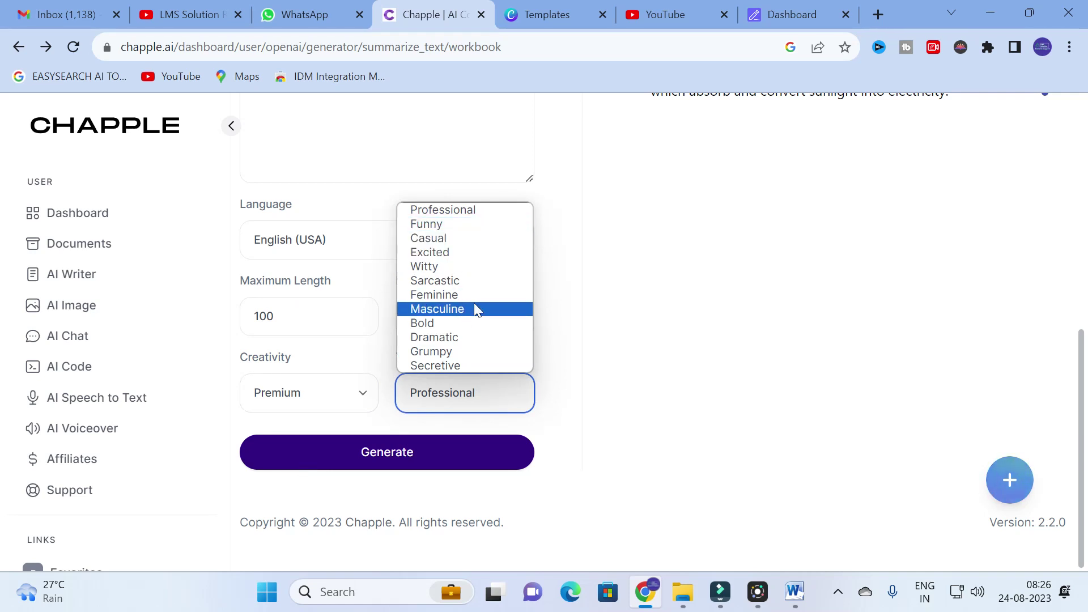
{"action": "left_click", "coordinate": [462, 211]}
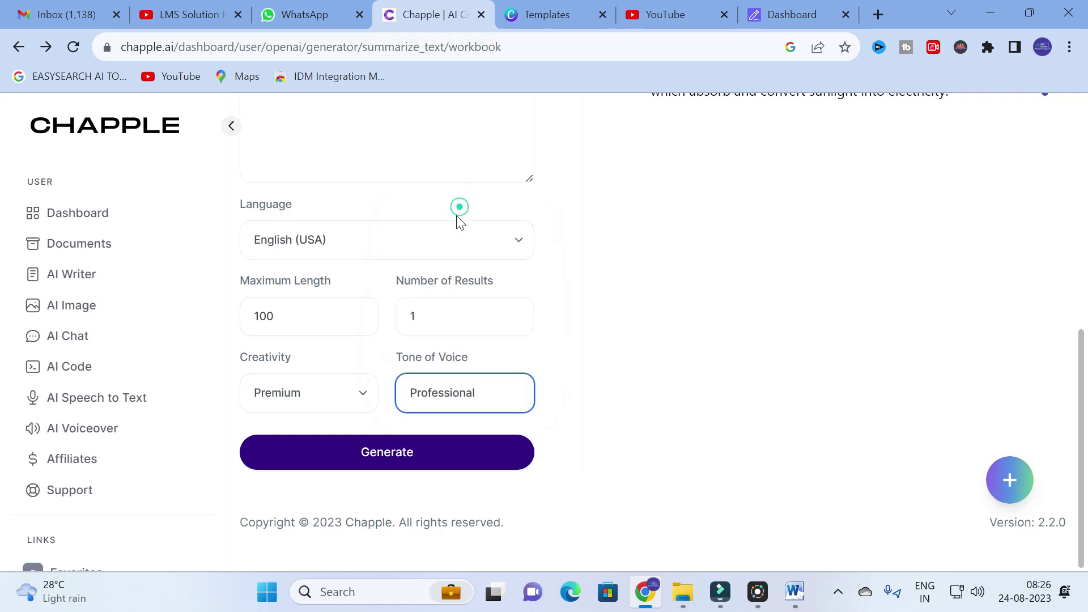
Generate the summary of the photovoltaic paragraph and select the whole output text
{"action": "left_click", "coordinate": [401, 456]}
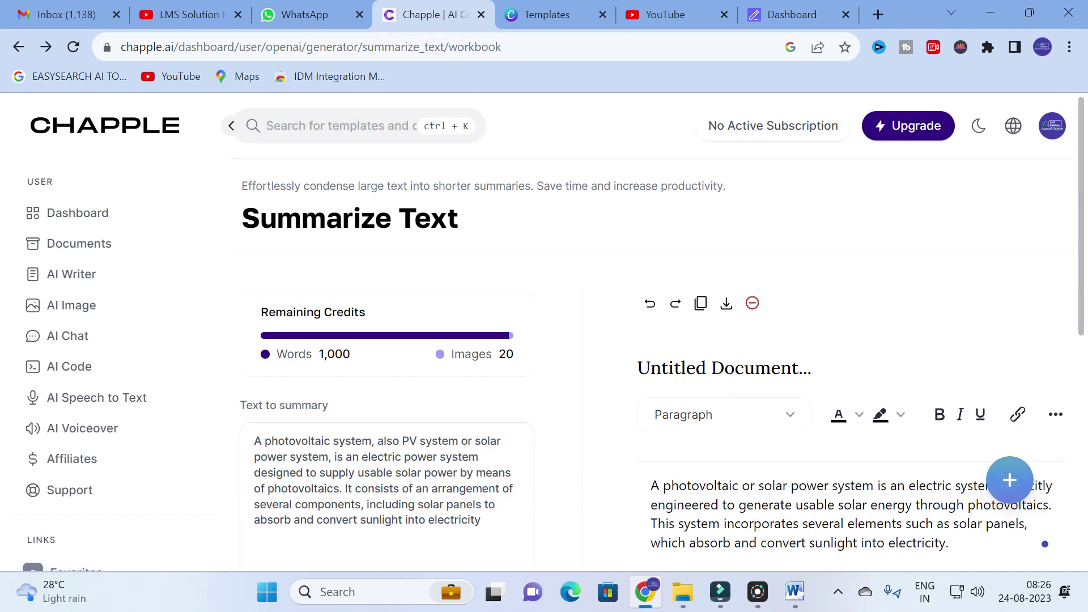
{"action": "scroll", "coordinate": [625, 330], "scroll_direction": "down", "scroll_amount": 3}
{"action": "left_click_drag", "start_coordinate": [652, 316], "coordinate": [1013, 391]}
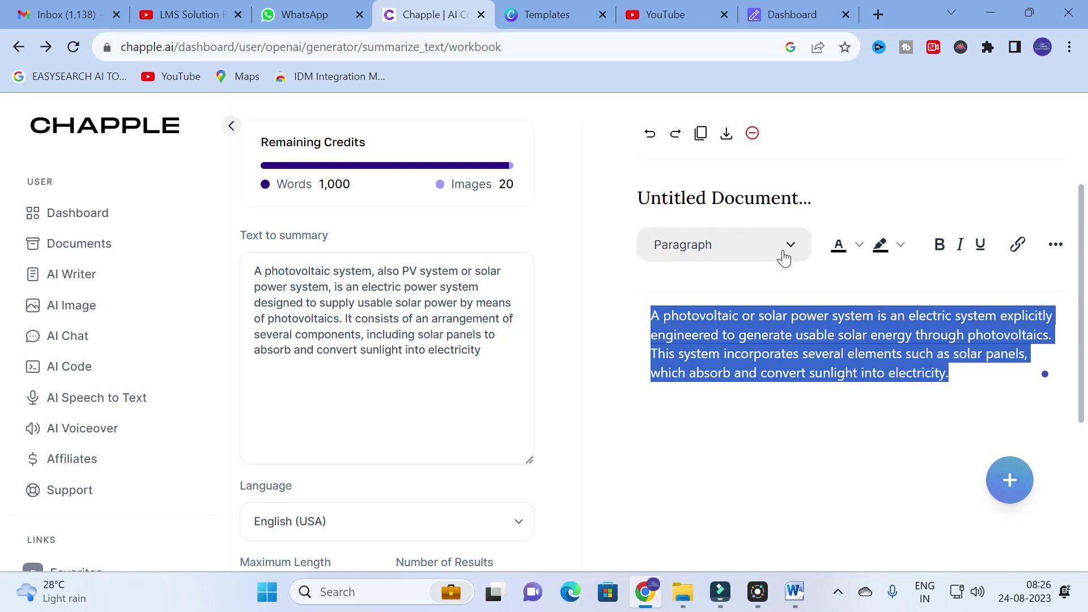
Return to the AI Writer template list and open the Grammar Correction template
{"action": "left_click", "coordinate": [18, 46]}
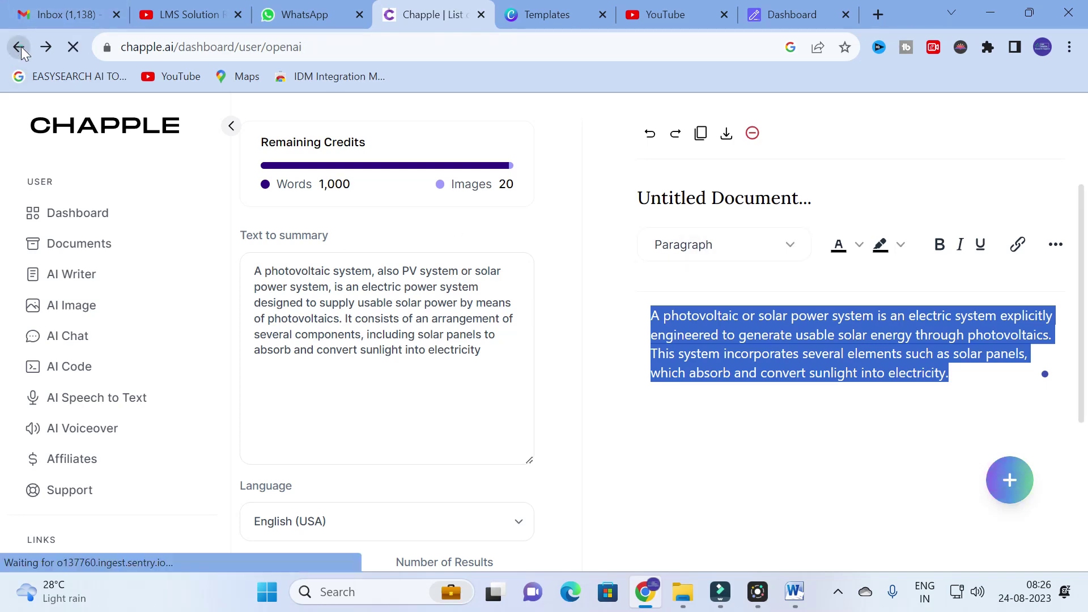
{"action": "scroll", "coordinate": [584, 360], "scroll_direction": "down", "scroll_amount": 6}
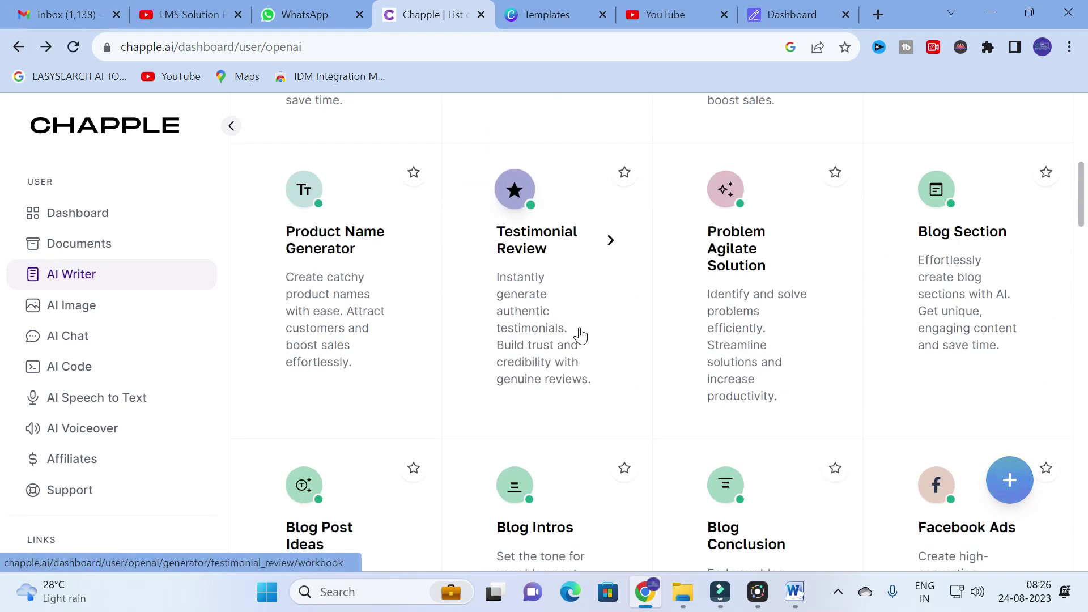
{"action": "scroll", "coordinate": [582, 335], "scroll_direction": "down", "scroll_amount": 15}
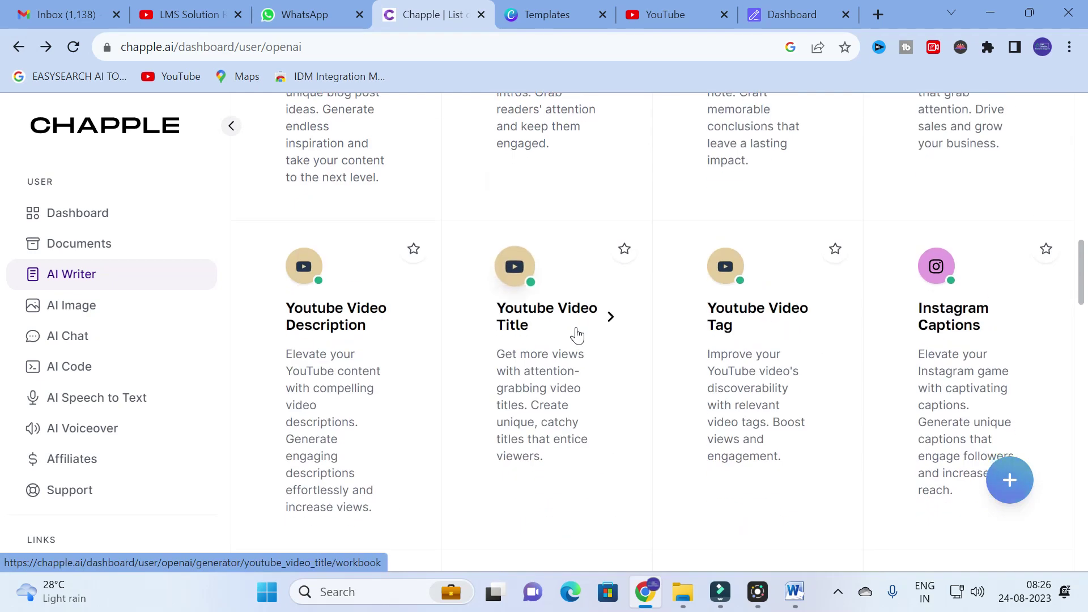
{"action": "scroll", "coordinate": [573, 335], "scroll_direction": "down", "scroll_amount": 7}
{"action": "scroll", "coordinate": [569, 335], "scroll_direction": "down", "scroll_amount": 9}
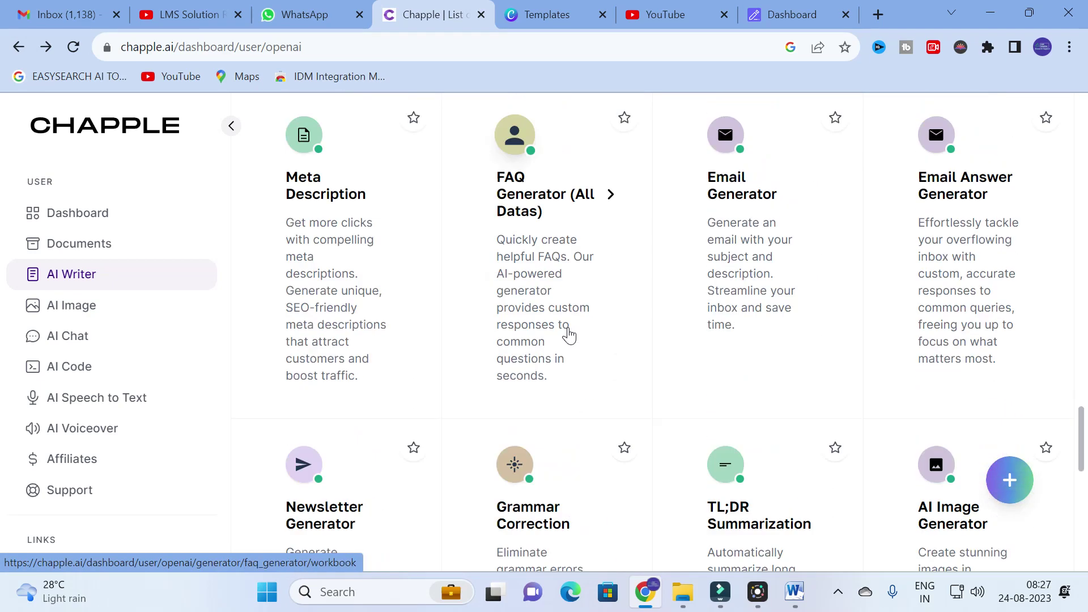
{"action": "left_click", "coordinate": [529, 251]}
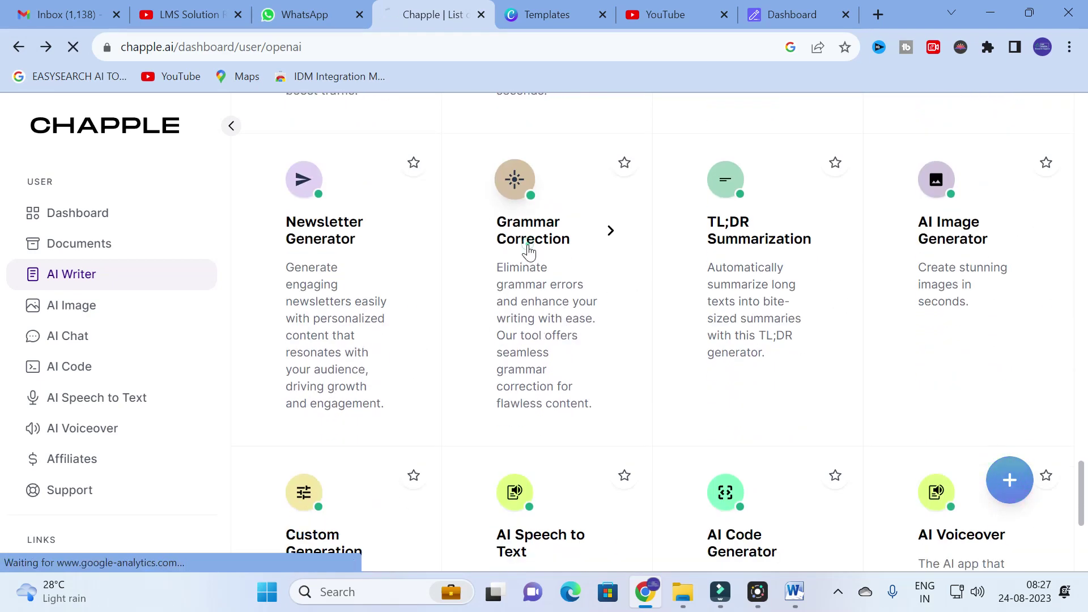
Fill the description with the photovoltaic system paragraph, from "A photovoltaic system, also PV system" to "a solar inverter to c"
{"action": "left_click", "coordinate": [275, 441]}
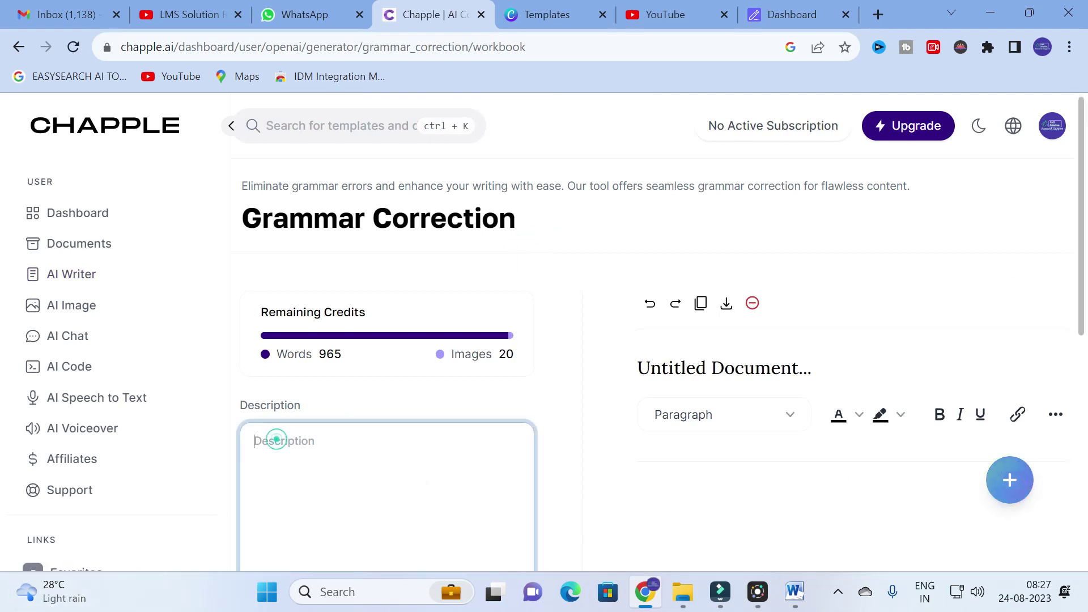
{"action": "type", "text": "A photovoltaic system, also PV system or solar power system, is an electric power system designed to supply usable solar power by means of photovoltaics. It consists of an arrangement of several components, including solar panels to absorb and convert sunlight into electricity, a solar inverter to c"}
{"action": "scroll", "coordinate": [371, 364], "scroll_direction": "down", "scroll_amount": 6}
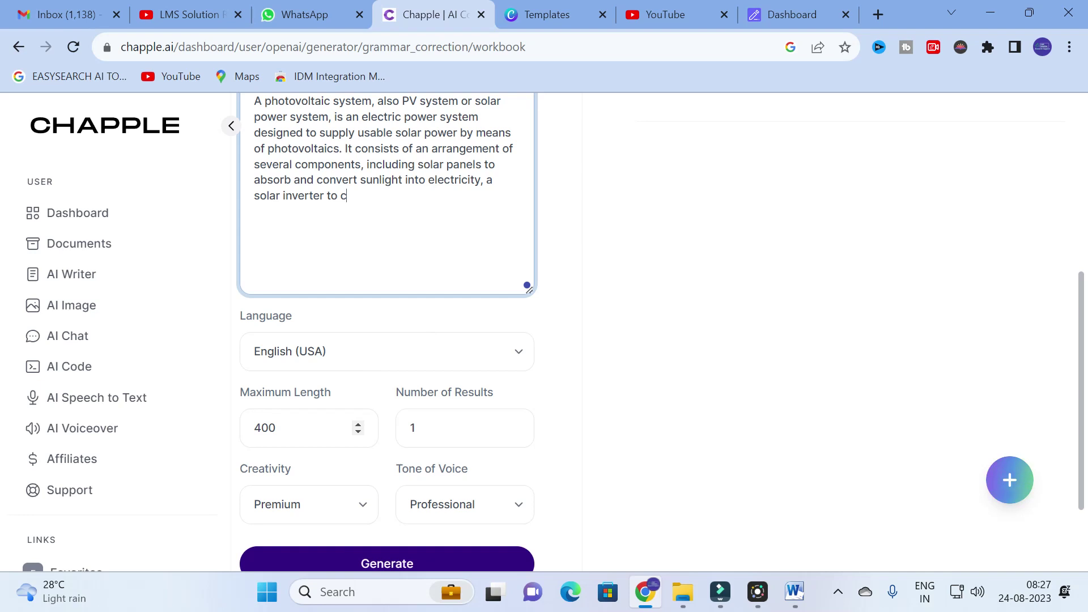
{"action": "scroll", "coordinate": [340, 341], "scroll_direction": "up", "scroll_amount": 5}
{"action": "scroll", "coordinate": [393, 352], "scroll_direction": "down", "scroll_amount": 2}
{"action": "scroll", "coordinate": [302, 493], "scroll_direction": "down", "scroll_amount": 3}
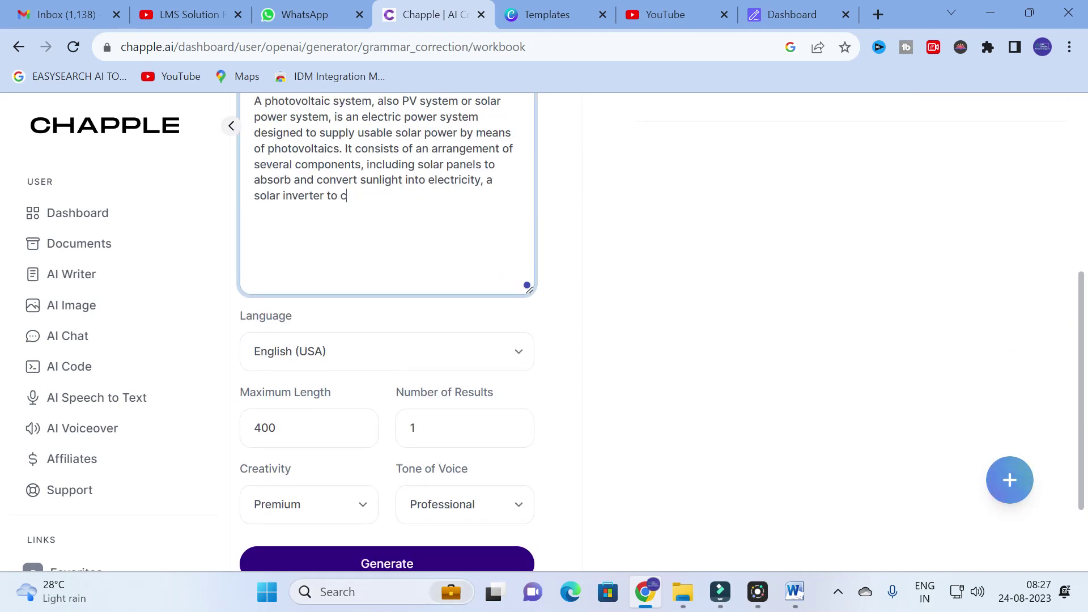
Set the maximum length to 100 and generate the grammar-corrected version of the paragraph
{"action": "left_click", "coordinate": [429, 565]}
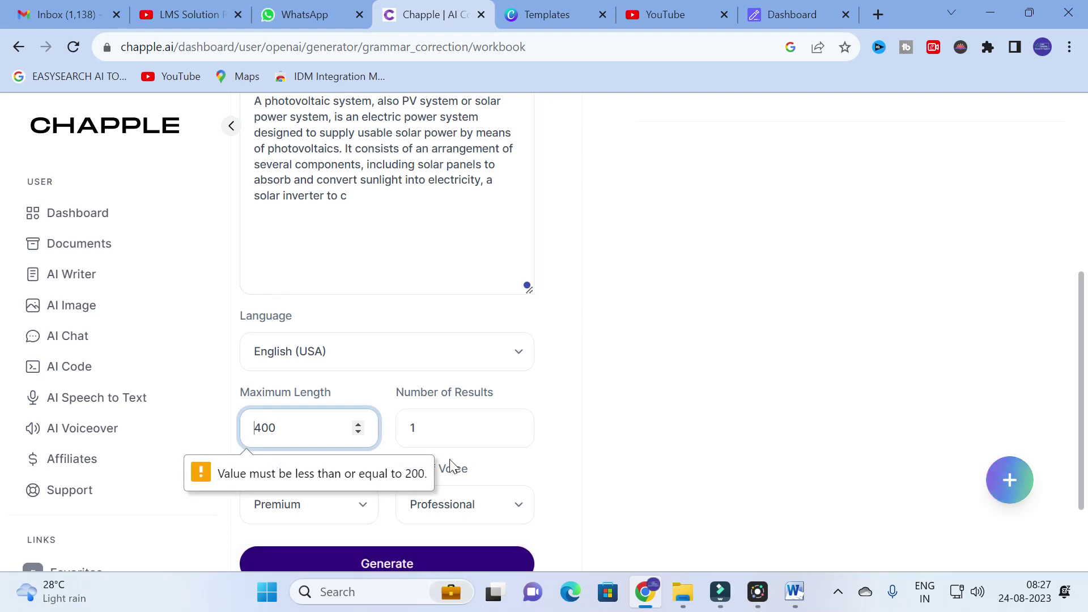
{"action": "double_click", "coordinate": [308, 425]}
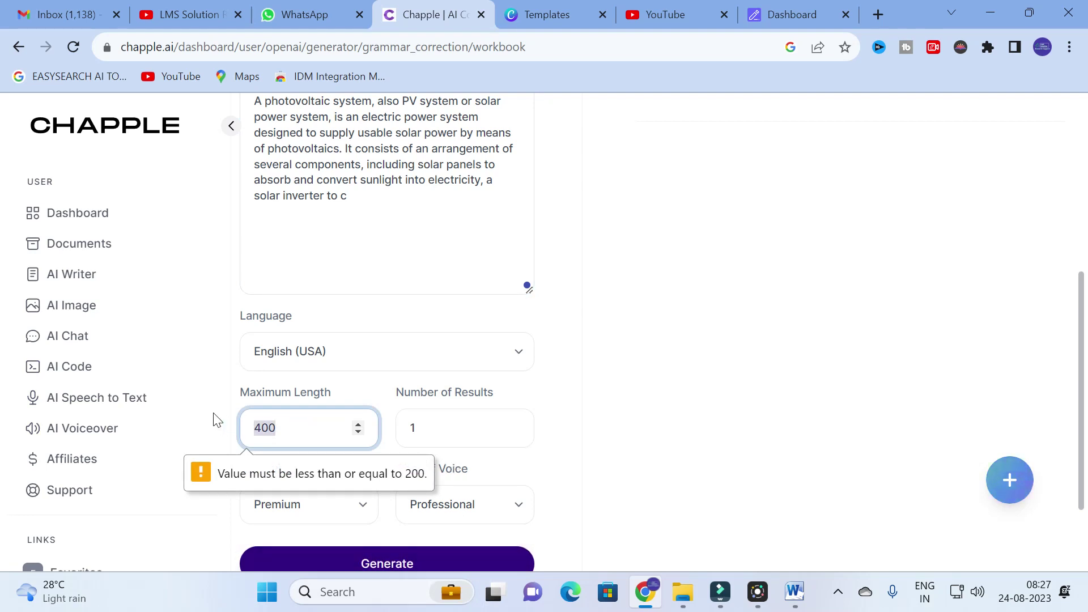
{"action": "type", "text": "100"}
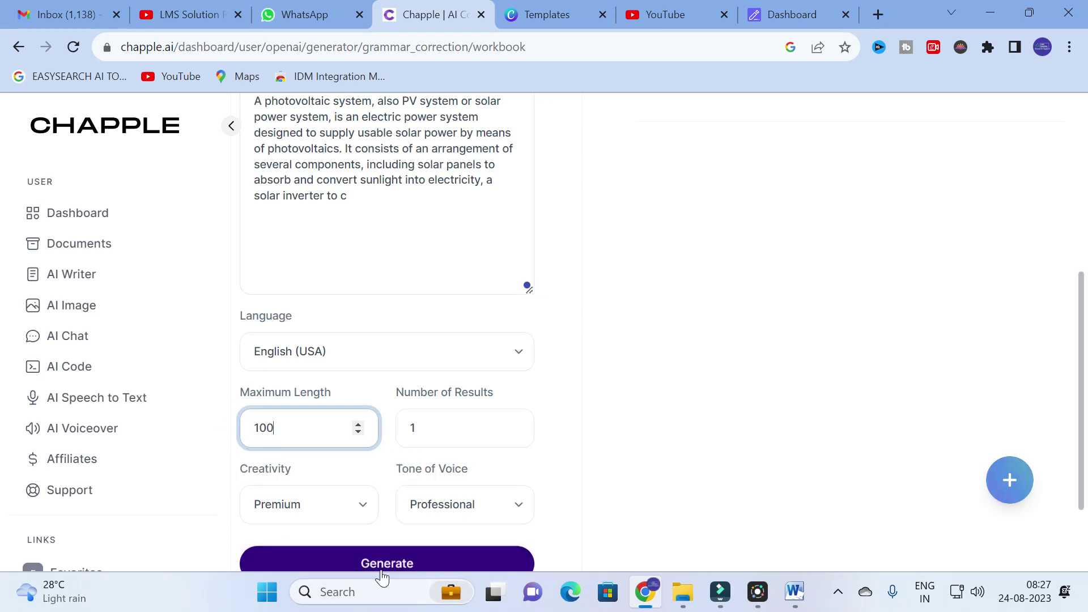
{"action": "left_click", "coordinate": [393, 561]}
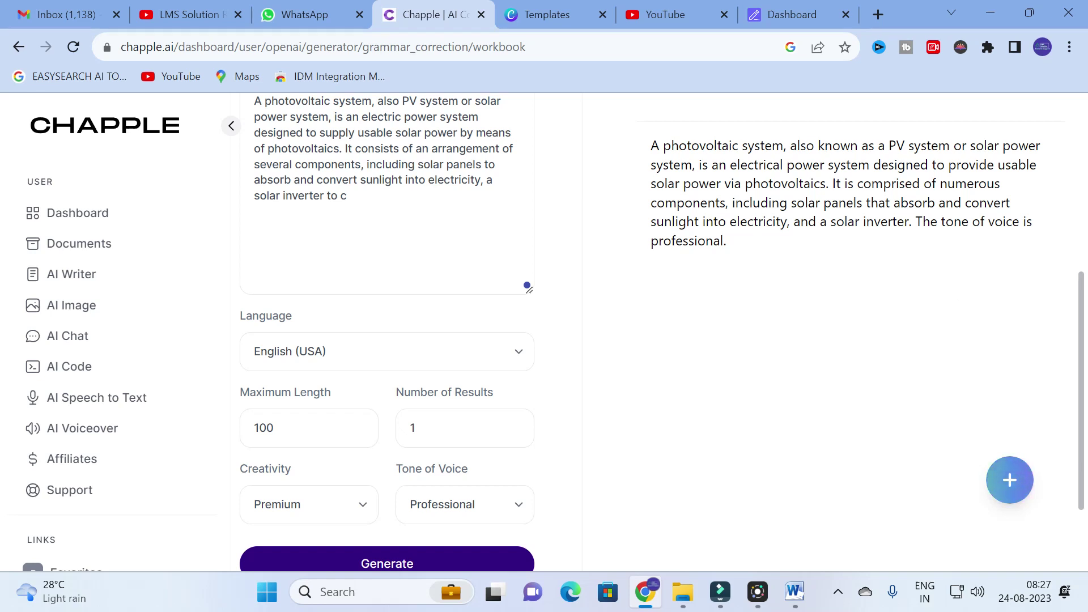
Compare the grammar-corrected output with the original photovoltaic system description, highlighting the text in both
{"action": "left_click_drag", "start_coordinate": [829, 183], "coordinate": [845, 221]}
{"action": "left_click", "coordinate": [683, 183]}
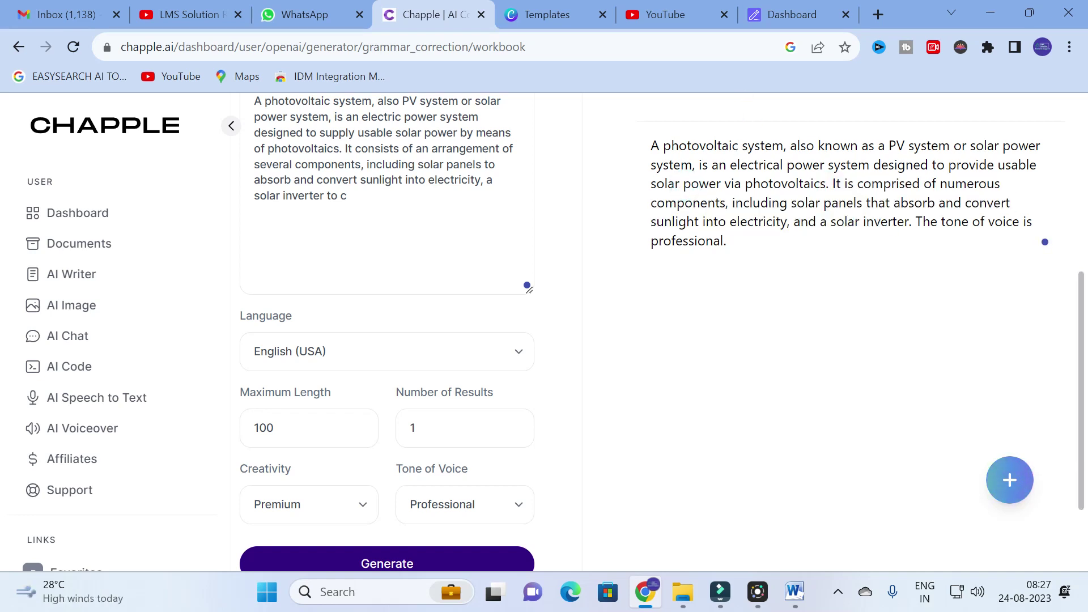
{"action": "scroll", "coordinate": [238, 205], "scroll_direction": "up", "scroll_amount": 2}
{"action": "left_click_drag", "start_coordinate": [336, 265], "coordinate": [248, 183]}
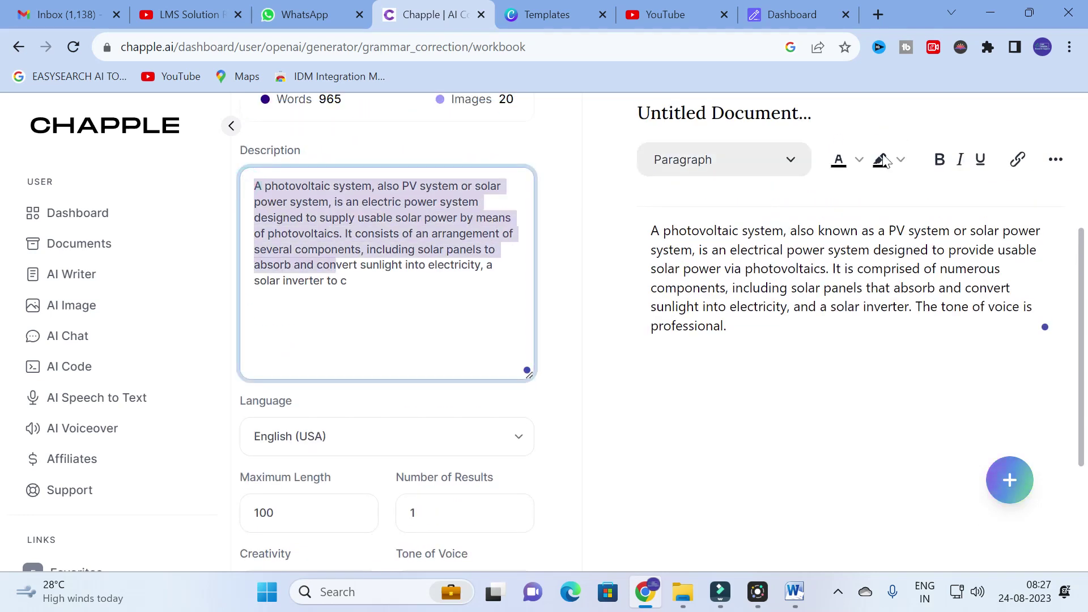
{"action": "scroll", "coordinate": [838, 274], "scroll_direction": "up", "scroll_amount": 3}
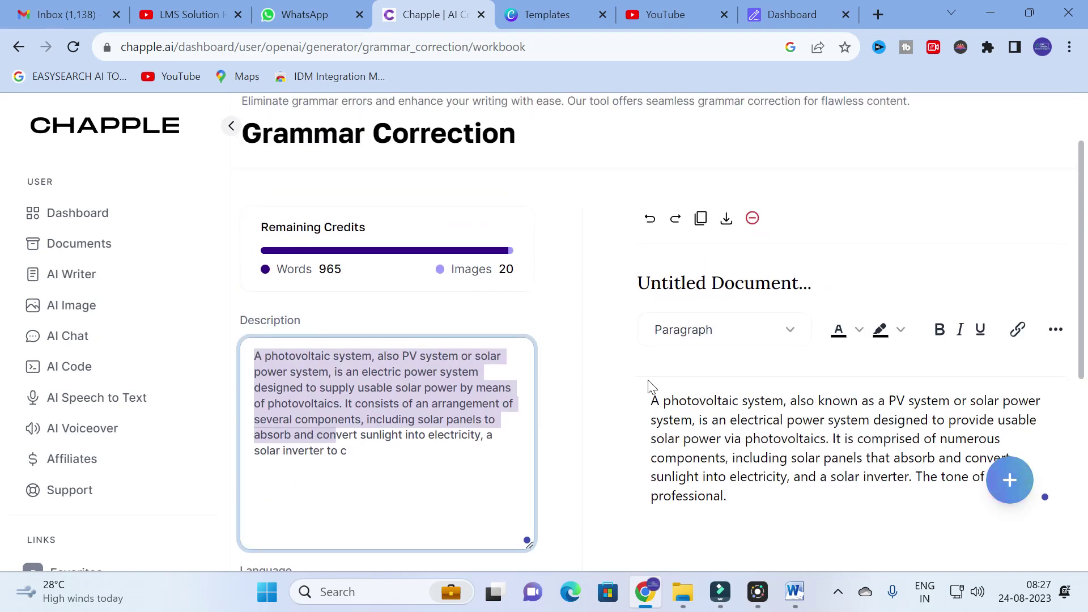
{"action": "left_click_drag", "start_coordinate": [729, 497], "coordinate": [651, 403]}
{"action": "left_click", "coordinate": [777, 442]}
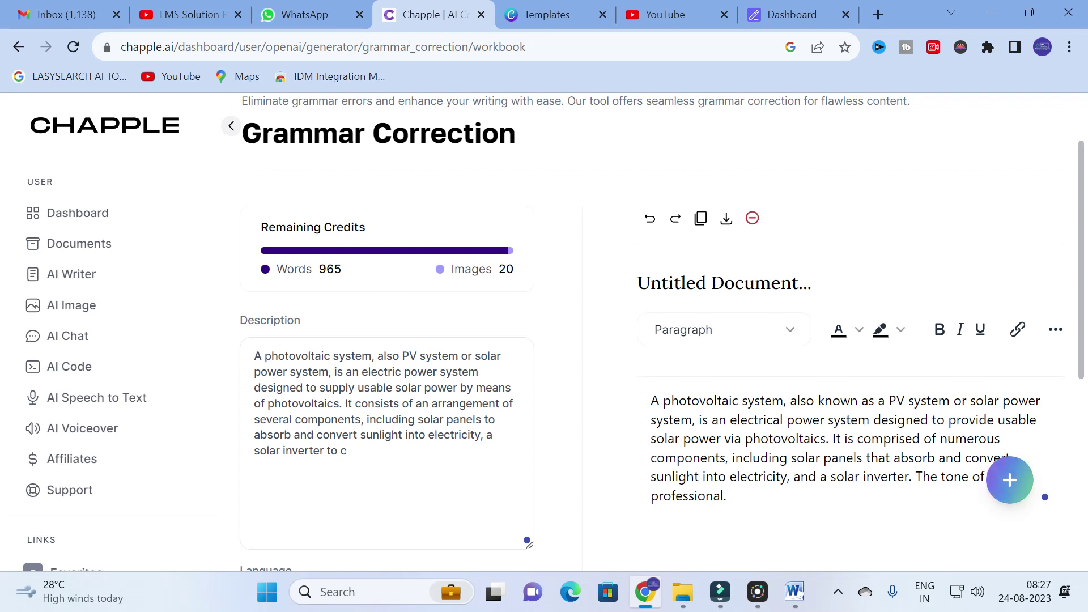
Return to the AI Writer template list and open the Paragraph Generator template
{"action": "left_click", "coordinate": [22, 45]}
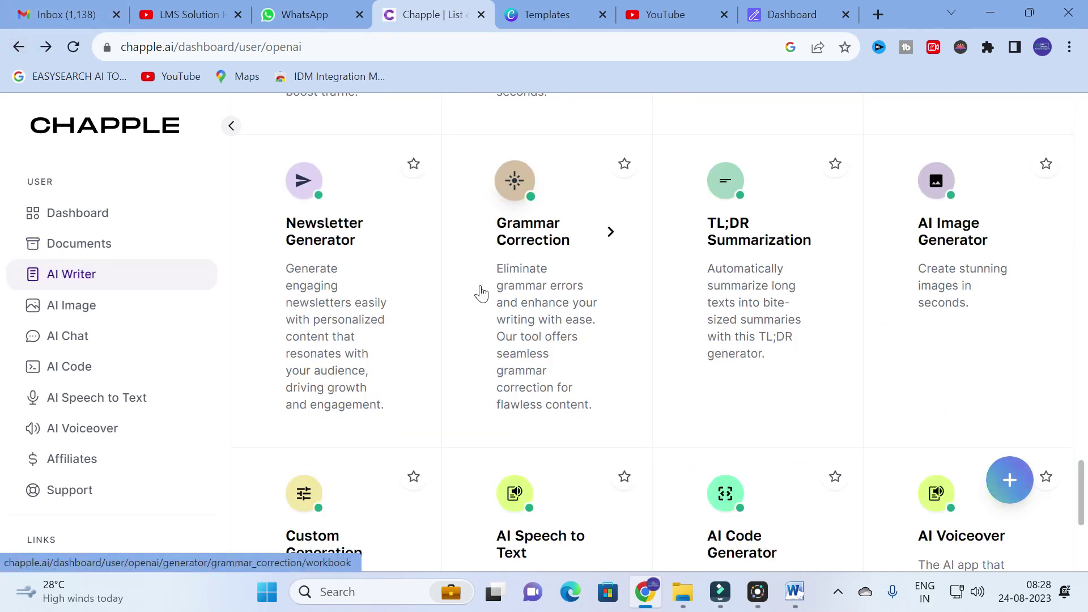
{"action": "scroll", "coordinate": [478, 292], "scroll_direction": "down", "scroll_amount": 3}
{"action": "scroll", "coordinate": [476, 290], "scroll_direction": "up", "scroll_amount": 6}
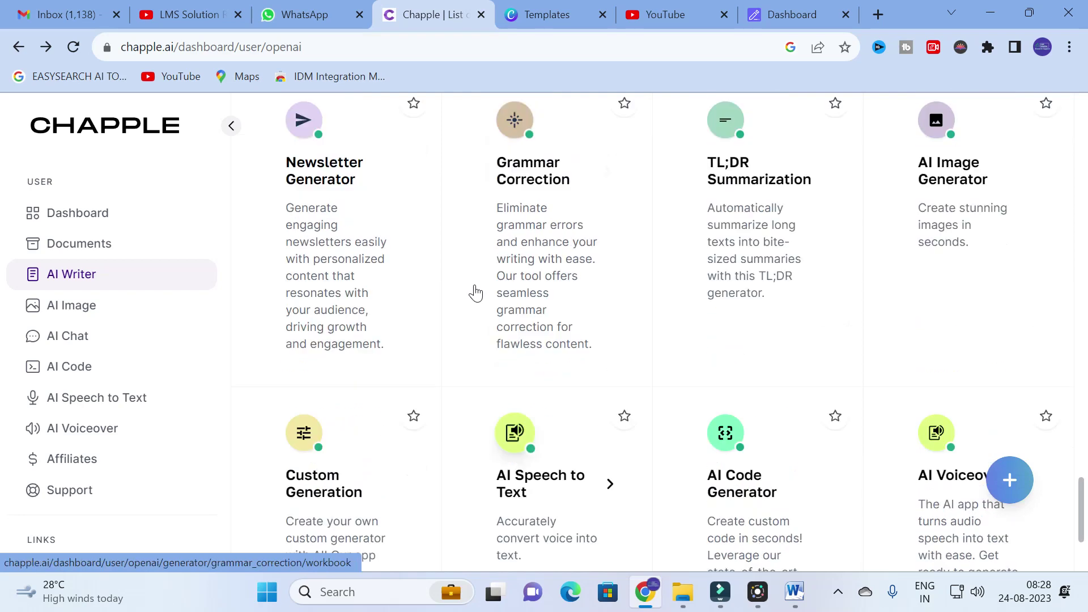
{"action": "scroll", "coordinate": [476, 291], "scroll_direction": "up", "scroll_amount": 10}
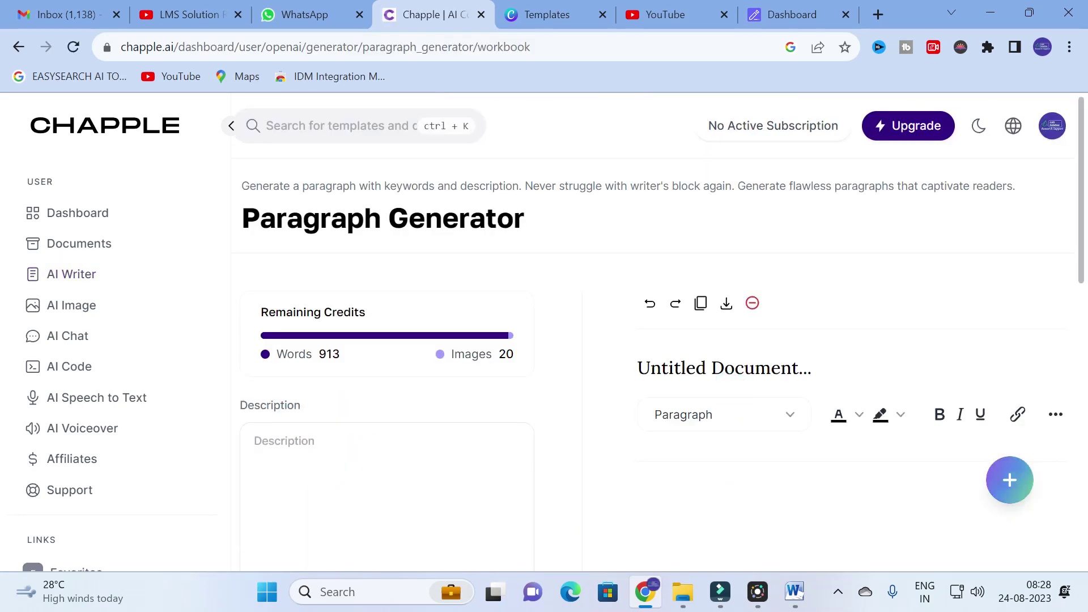
Enter "impacts of renewable energy in power sector - A Future forecast" as the paragraph description
{"action": "left_click", "coordinate": [311, 461]}
{"action": "scroll", "coordinate": [312, 462], "scroll_direction": "down", "scroll_amount": 3}
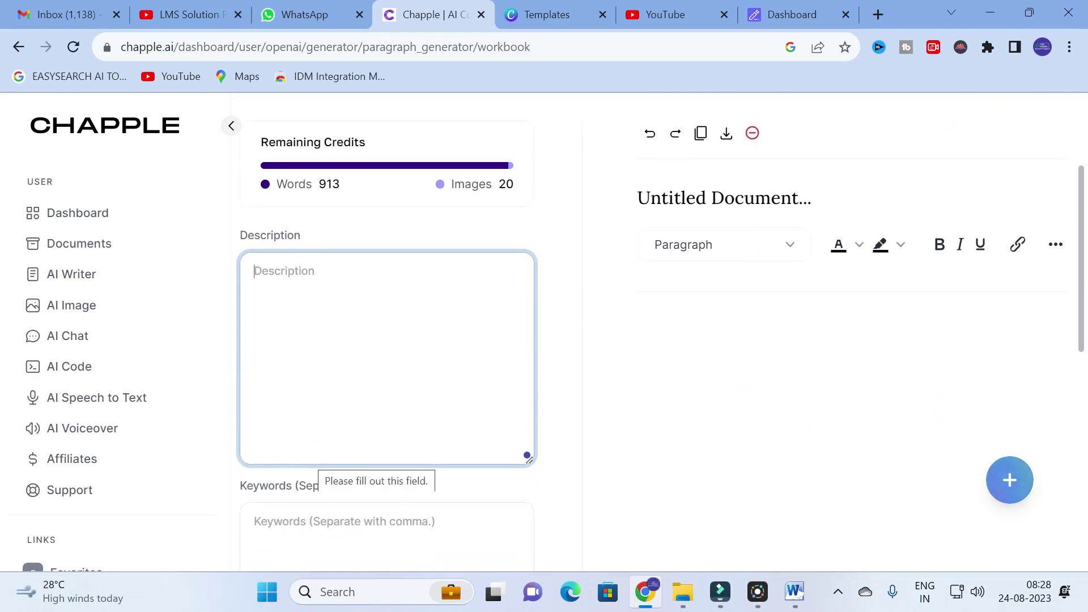
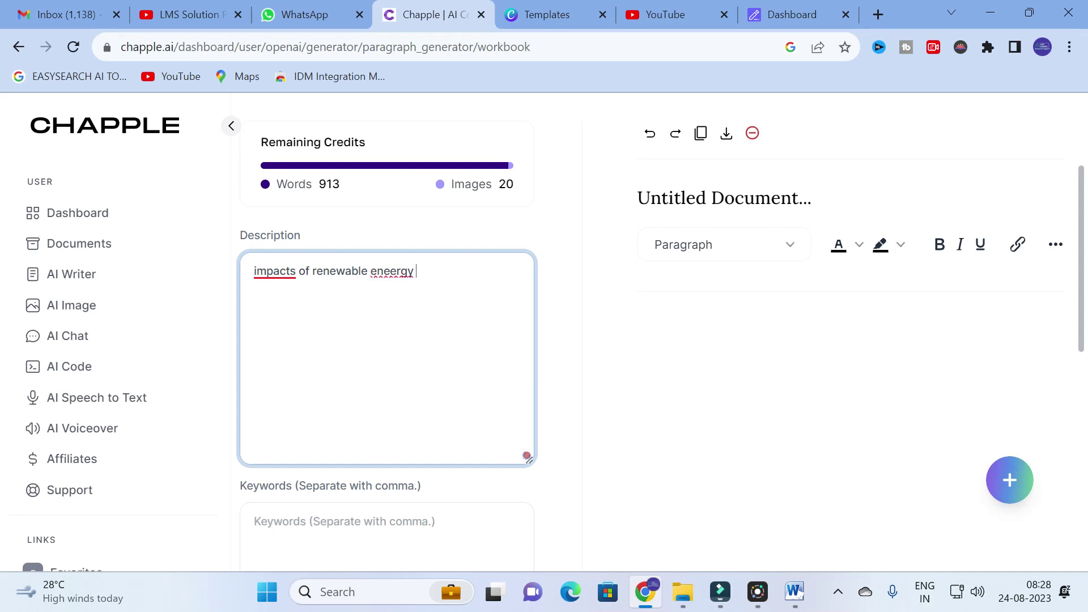
{"action": "key", "text": "BackSpace"}
{"action": "key", "text": "BackSpace"}
{"action": "key", "text": "BackSpace"}
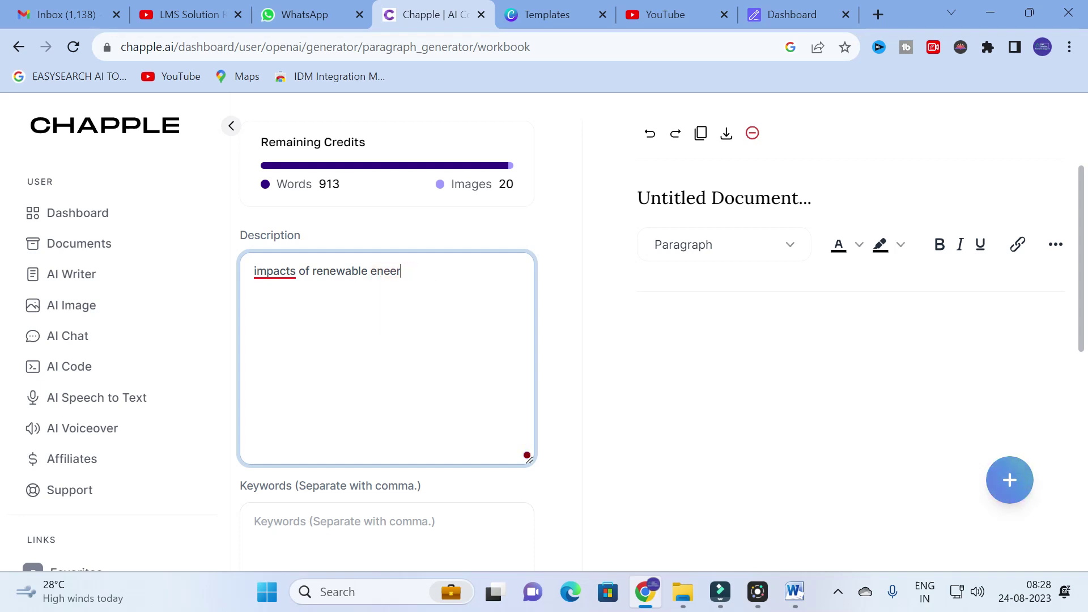
{"action": "type", "text": "gy"}
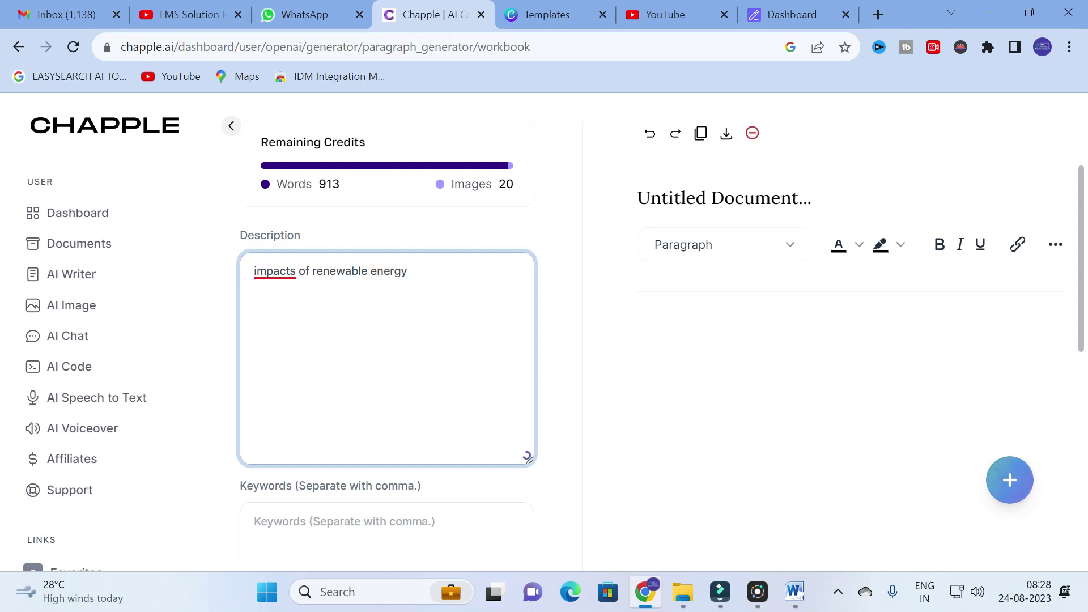
{"action": "type", "text": " in power sect"}
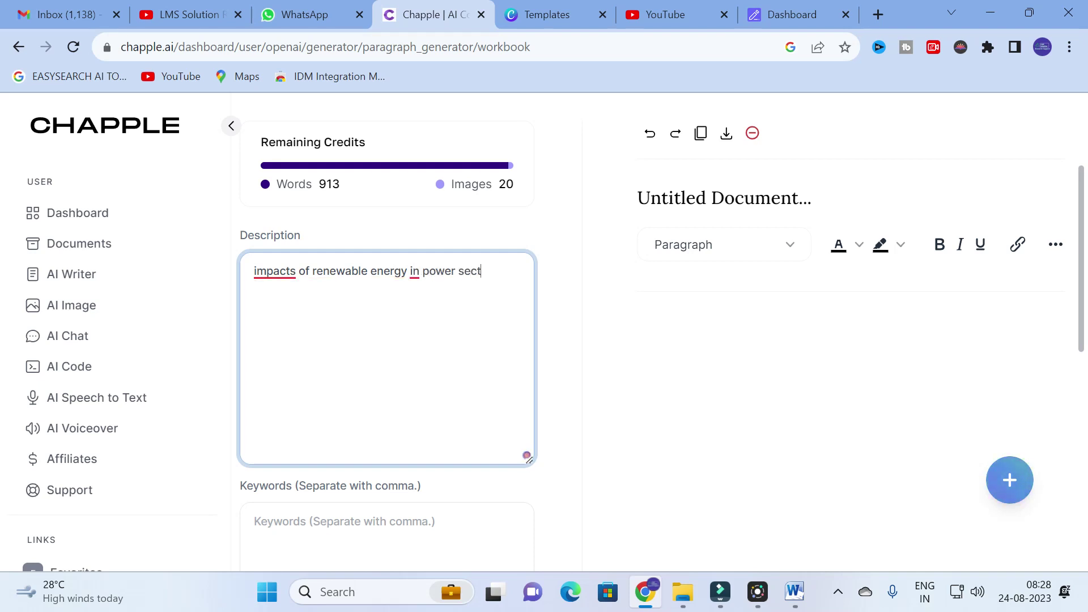
{"action": "type", "text": "or - A Future f"}
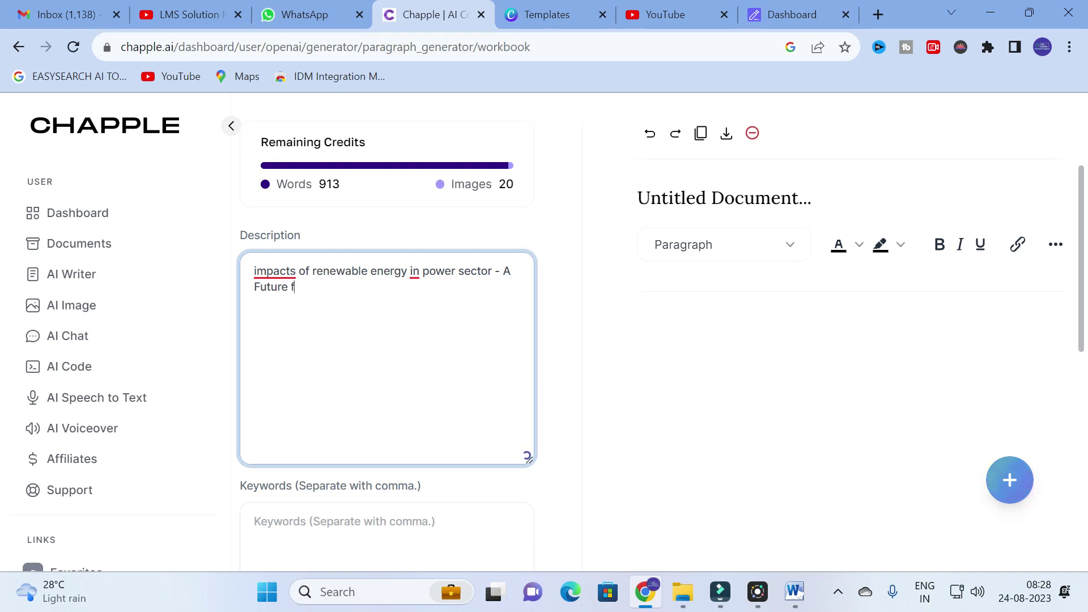
{"action": "type", "text": "orecasr"}
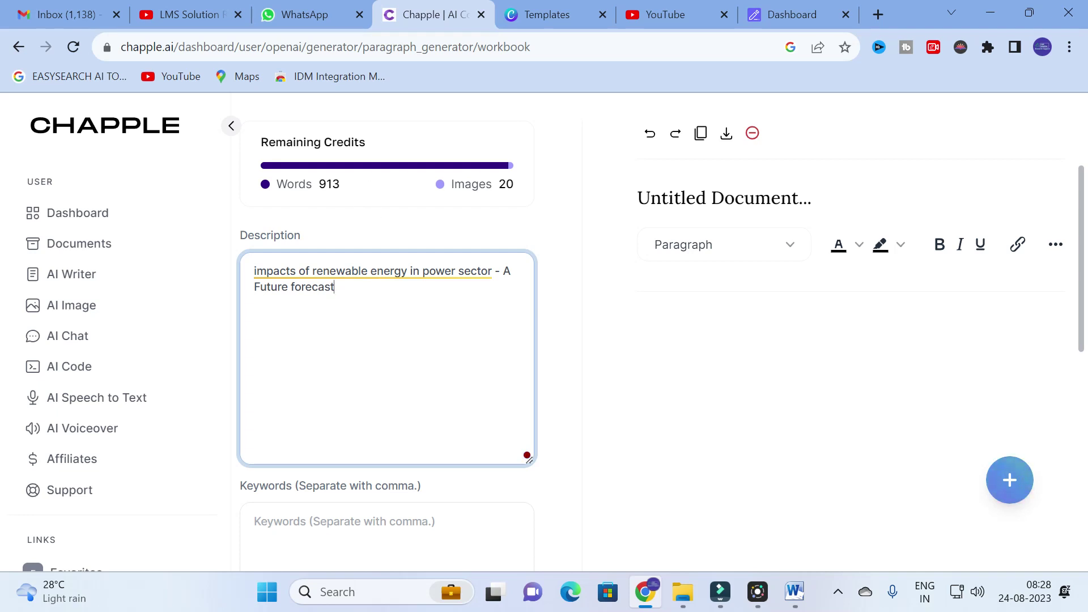
Enter the keywords "renewable energy, solar power, wind power, biogas power" for the paragraph
{"action": "scroll", "coordinate": [386, 340], "scroll_direction": "down", "scroll_amount": 3}
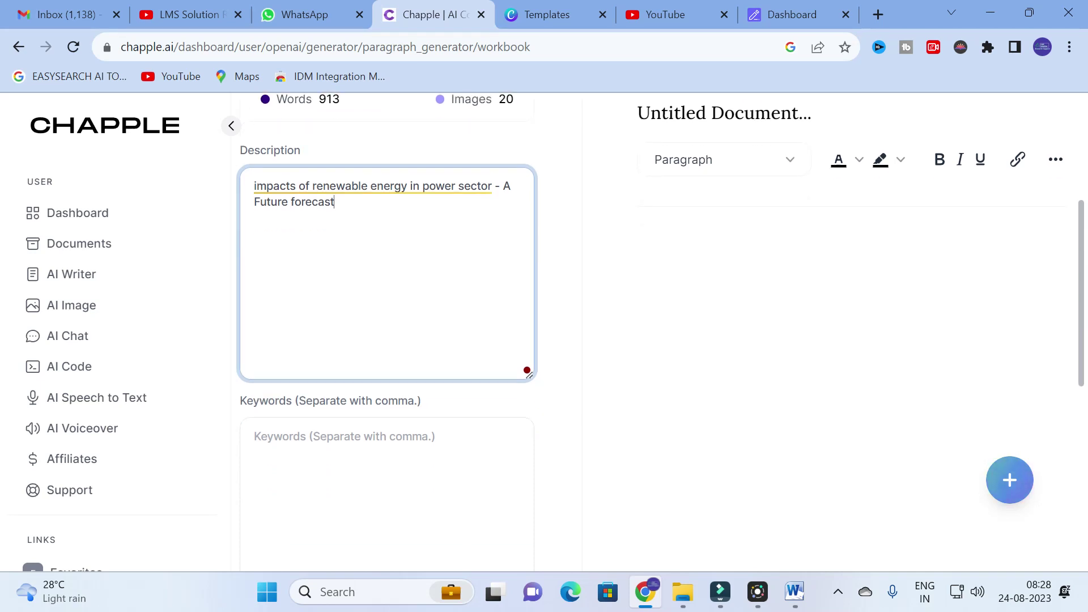
{"action": "left_click", "coordinate": [312, 345]}
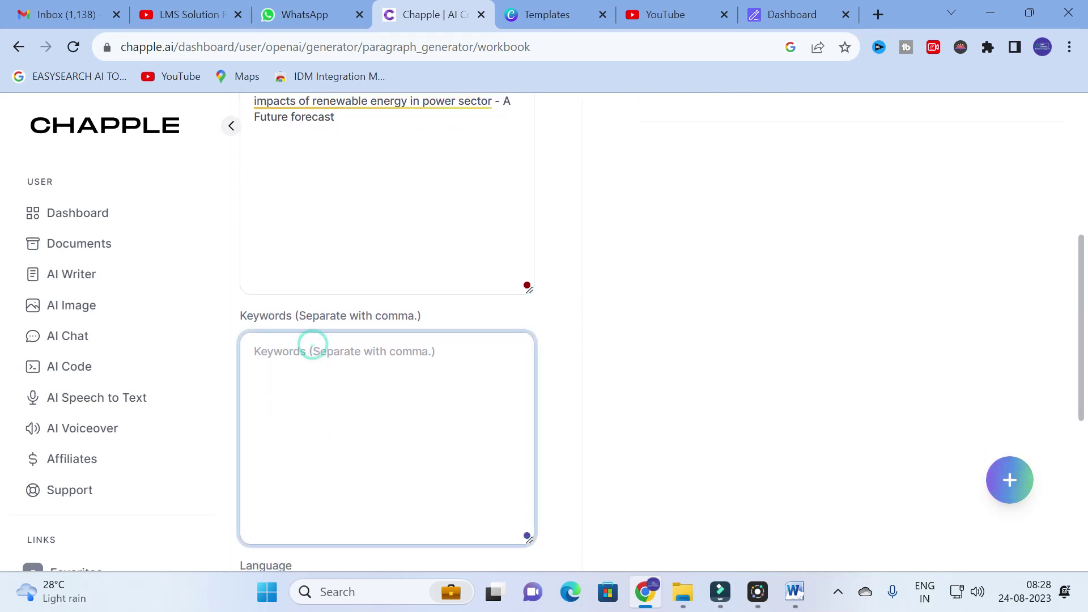
{"action": "type", "text": "rene"}
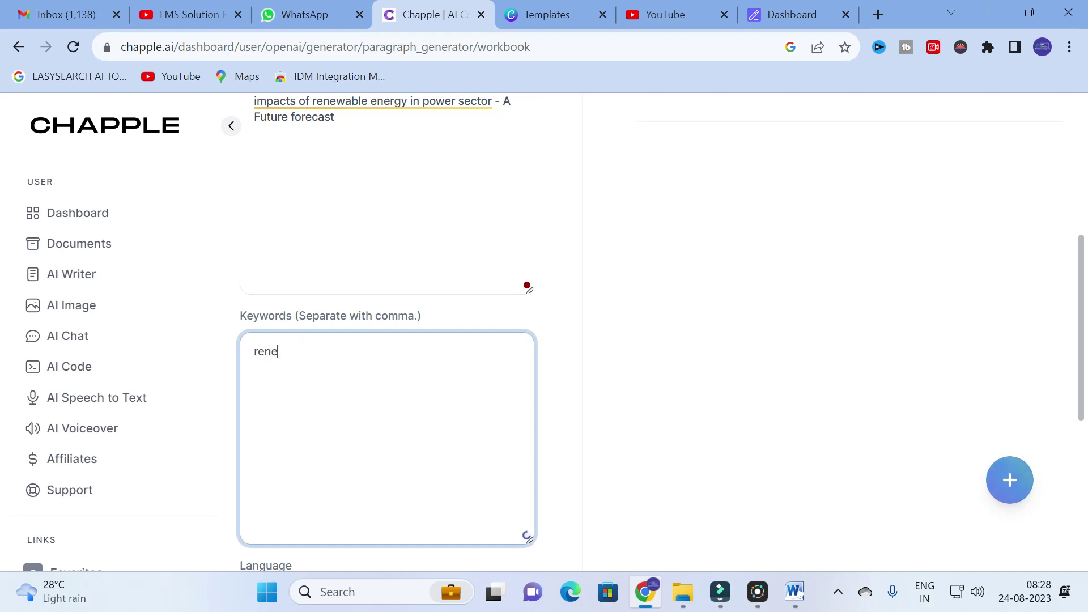
{"action": "type", "text": "wable energy"}
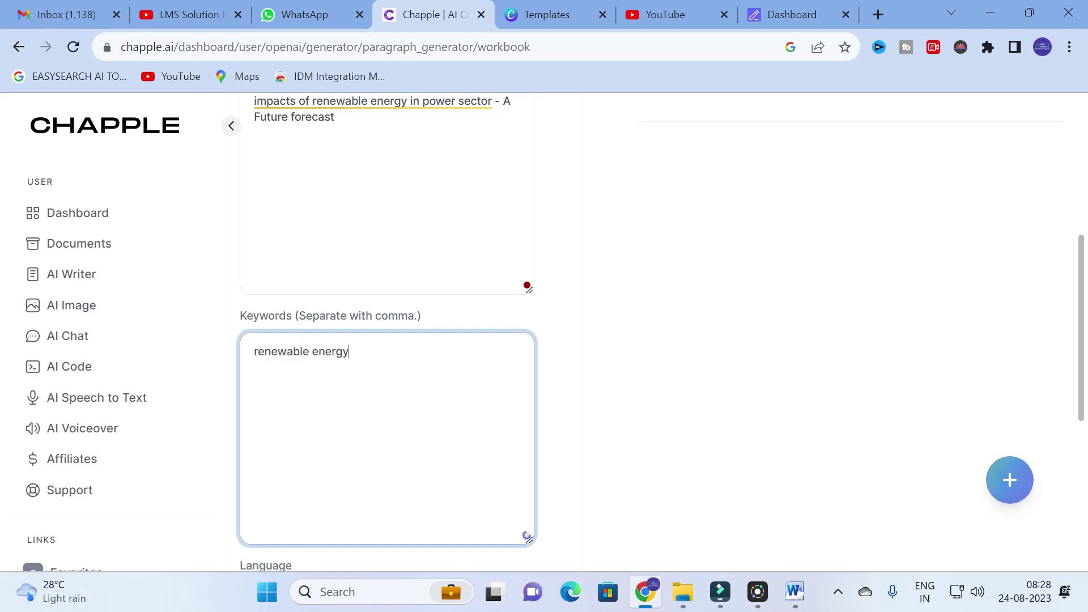
{"action": "type", "text": ", solar power,"}
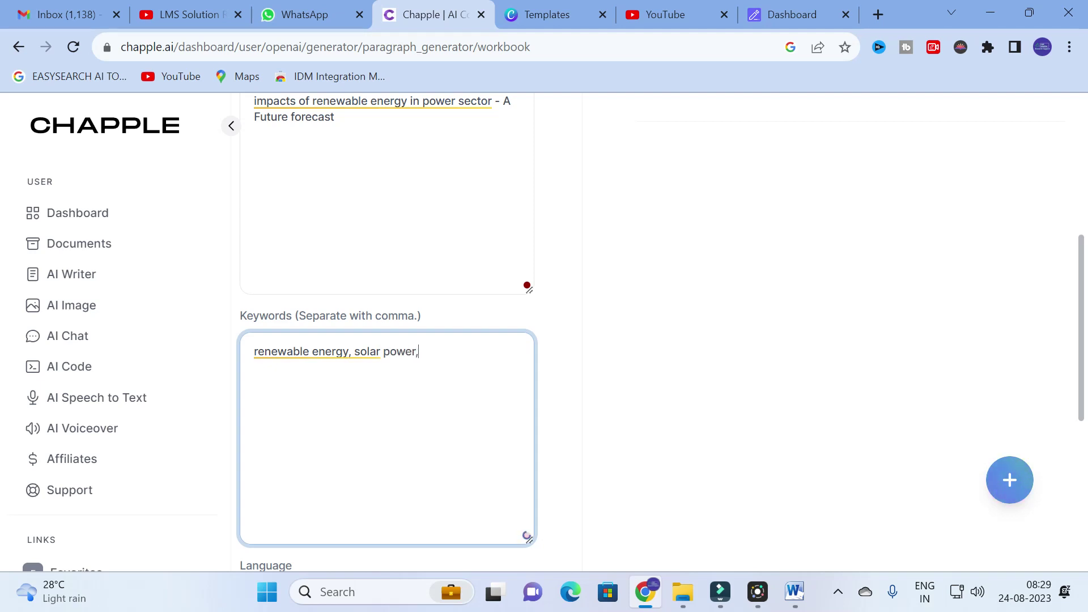
{"action": "type", "text": " winfd power"}
{"action": "key", "text": "BackSpace"}
{"action": "key", "text": "BackSpace"}
{"action": "key", "text": "BackSpace"}
{"action": "key", "text": "BackSpace"}
{"action": "key", "text": "BackSpace"}
{"action": "key", "text": "BackSpace"}
{"action": "key", "text": "BackSpace"}
{"action": "key", "text": "BackSpace"}
{"action": "key", "text": "BackSpace"}
{"action": "type", "text": "nd power"}
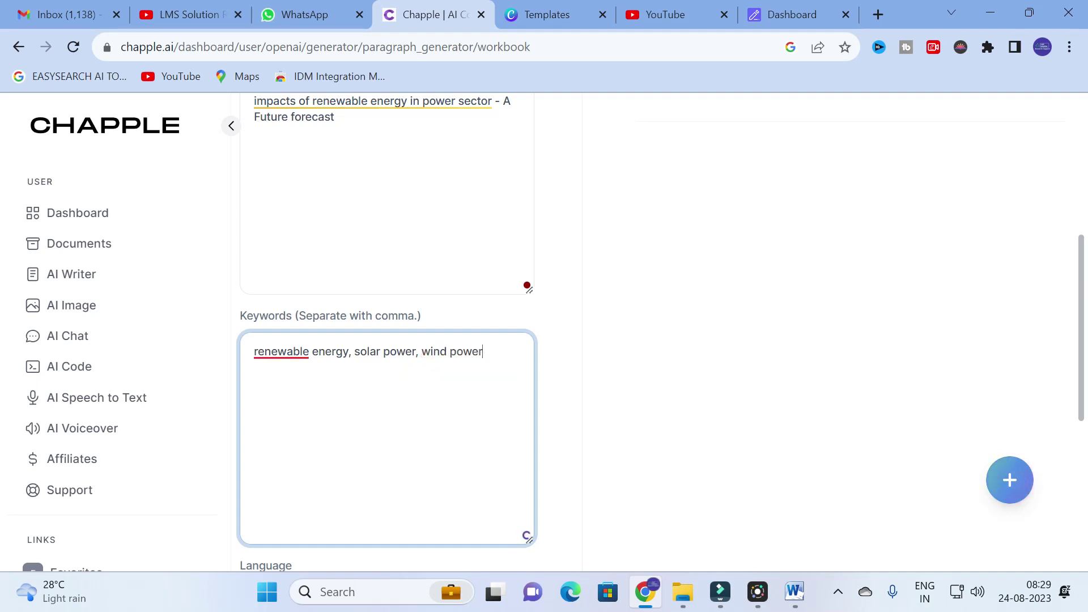
{"action": "type", "text": ", biogas power"}
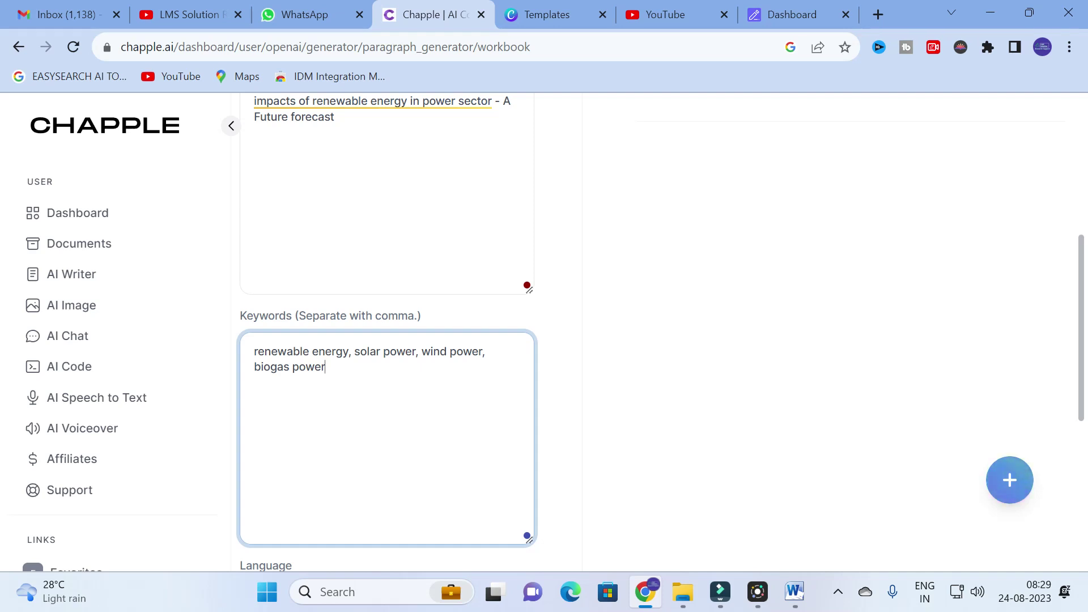
Set the maximum length to 200 and generate the renewable energy paragraph
{"action": "scroll", "coordinate": [371, 372], "scroll_direction": "down", "scroll_amount": 4}
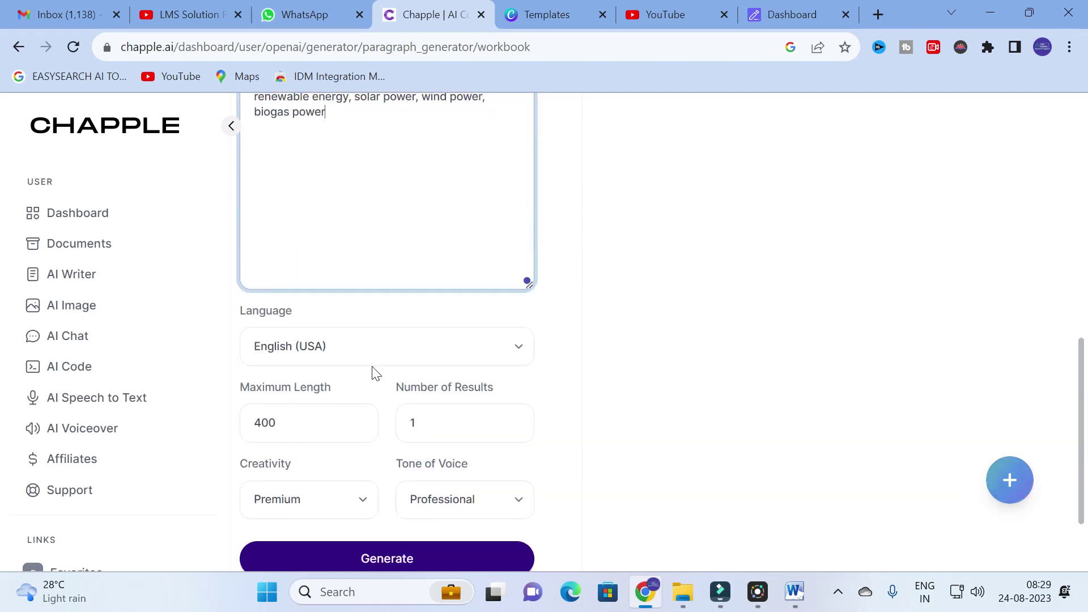
{"action": "left_click_drag", "start_coordinate": [291, 422], "coordinate": [227, 419]}
{"action": "type", "text": "100"}
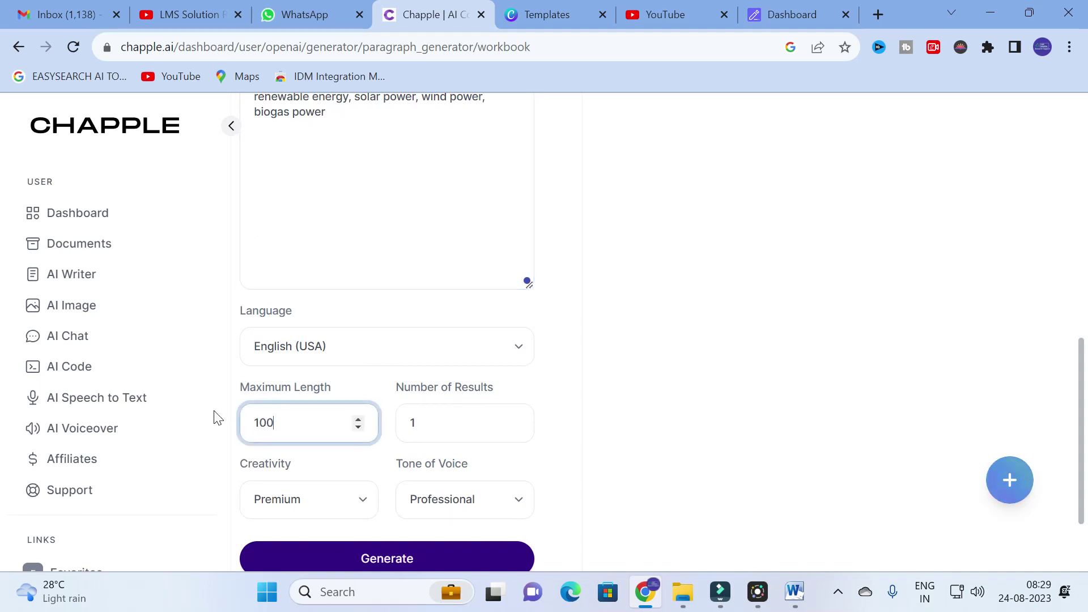
{"action": "key", "text": "BackSpace"}
{"action": "key", "text": "BackSpace"}
{"action": "type", "text": "2000"}
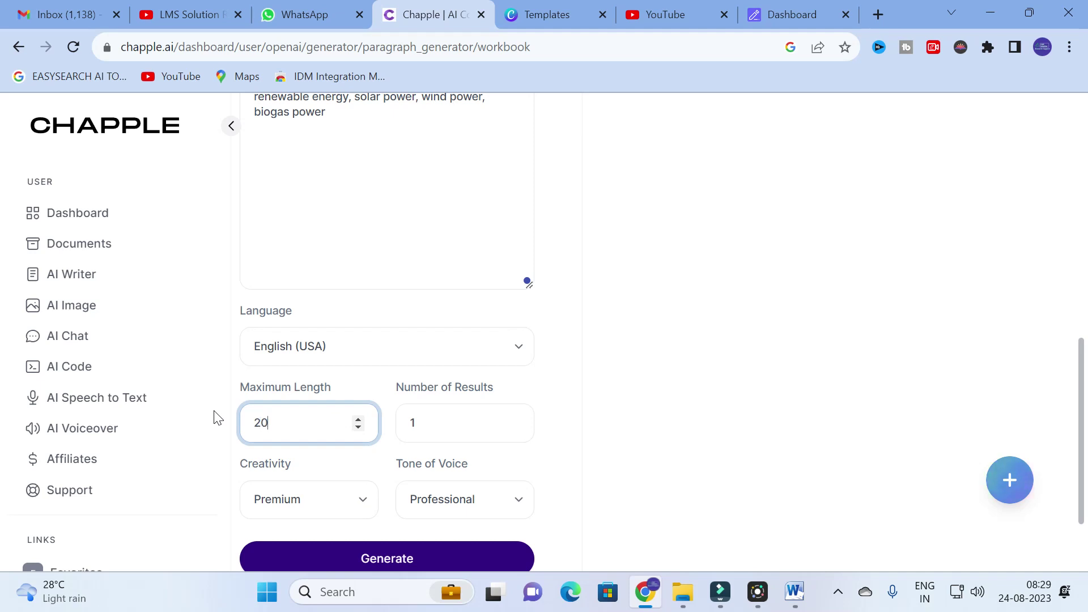
{"action": "scroll", "coordinate": [468, 417], "scroll_direction": "down", "scroll_amount": 2}
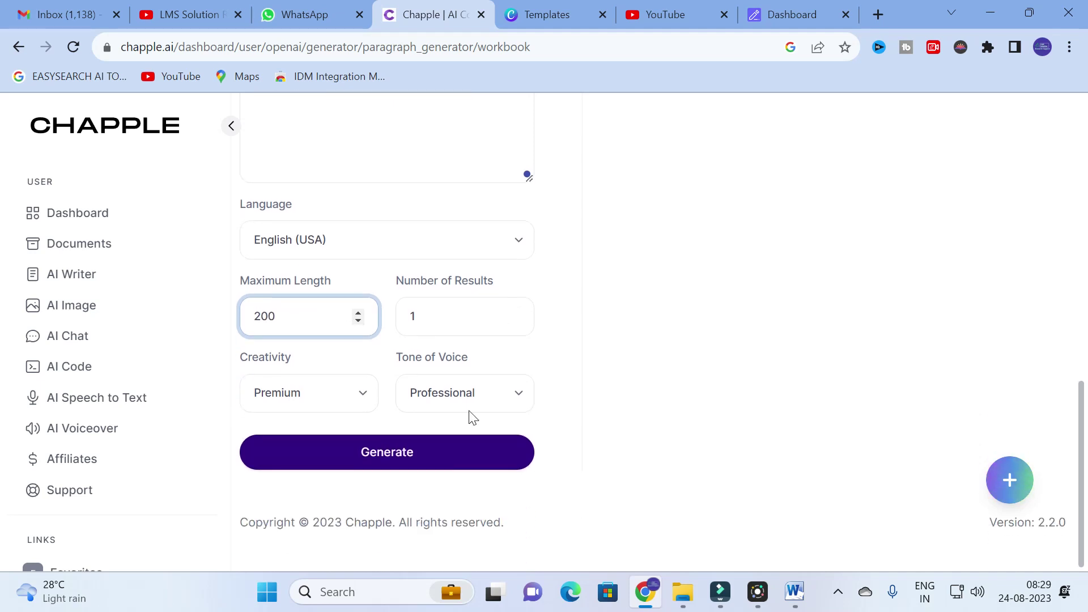
{"action": "left_click", "coordinate": [381, 451]}
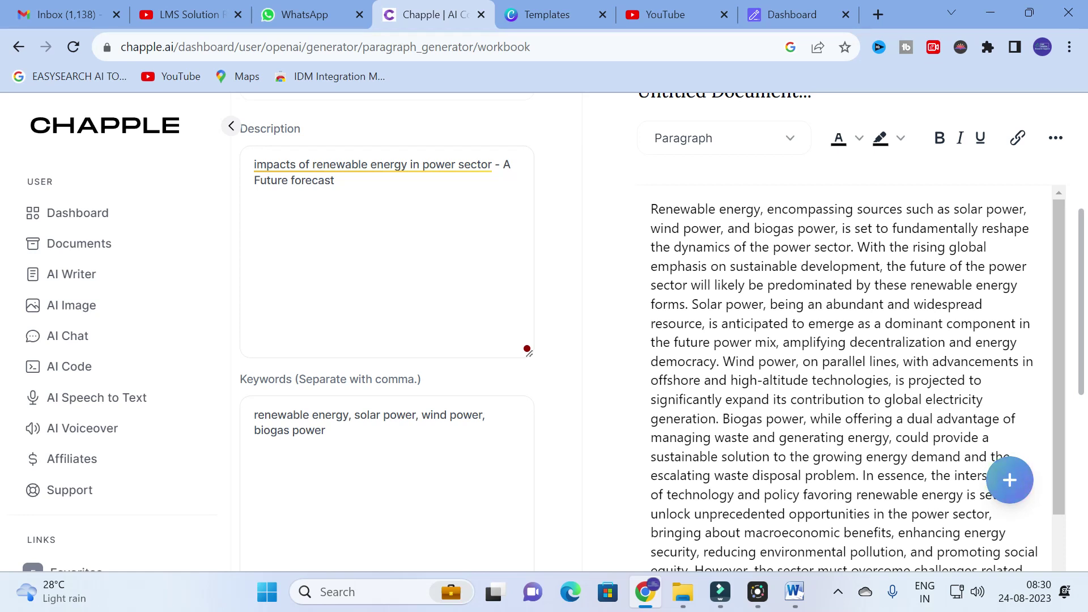
Read through the generated renewable energy paragraph and select its text down to the end
{"action": "scroll", "coordinate": [838, 379], "scroll_direction": "down", "scroll_amount": 2}
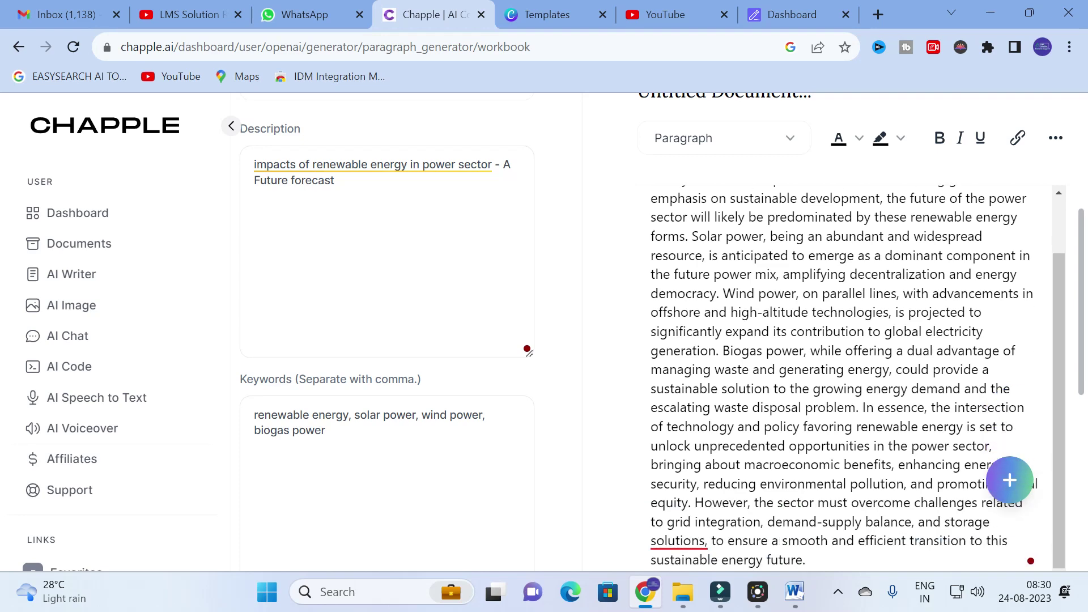
{"action": "scroll", "coordinate": [839, 340], "scroll_direction": "down", "scroll_amount": 3}
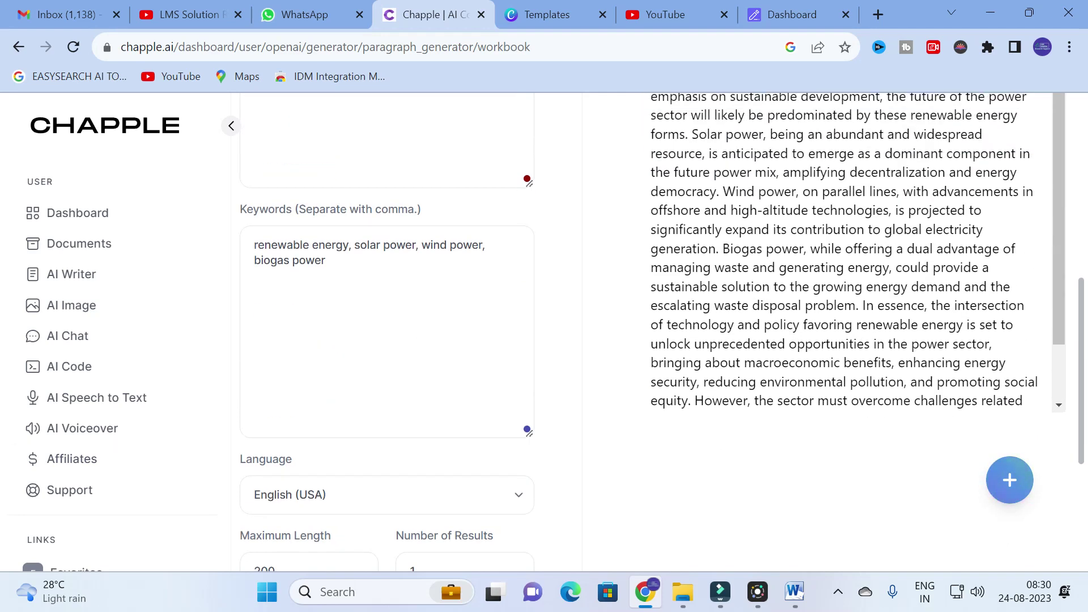
{"action": "scroll", "coordinate": [1030, 391], "scroll_direction": "down", "scroll_amount": 2}
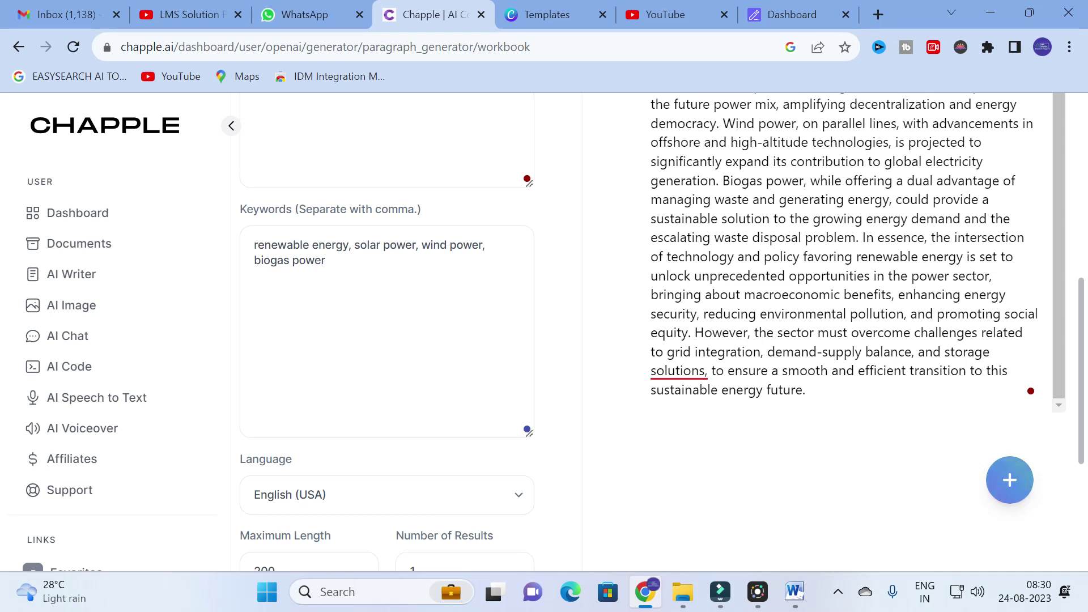
{"action": "scroll", "coordinate": [1030, 391], "scroll_direction": "up", "scroll_amount": 2}
{"action": "scroll", "coordinate": [723, 352], "scroll_direction": "up", "scroll_amount": 6}
{"action": "scroll", "coordinate": [723, 352], "scroll_direction": "down", "scroll_amount": 2}
{"action": "left_click_drag", "start_coordinate": [651, 293], "coordinate": [850, 567]}
{"action": "scroll", "coordinate": [850, 351], "scroll_direction": "up", "scroll_amount": 5}
{"action": "scroll", "coordinate": [907, 323], "scroll_direction": "up", "scroll_amount": 4}
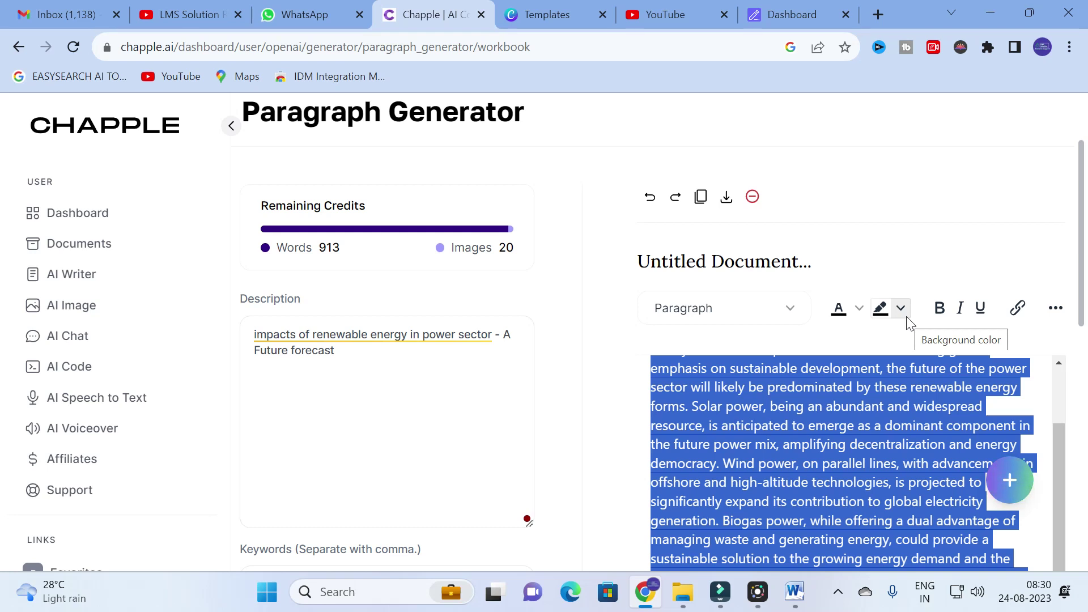
Leave the Paragraph Generator and open the Default AI Chat Bot from the AI Chat list
{"action": "left_click", "coordinate": [19, 47]}
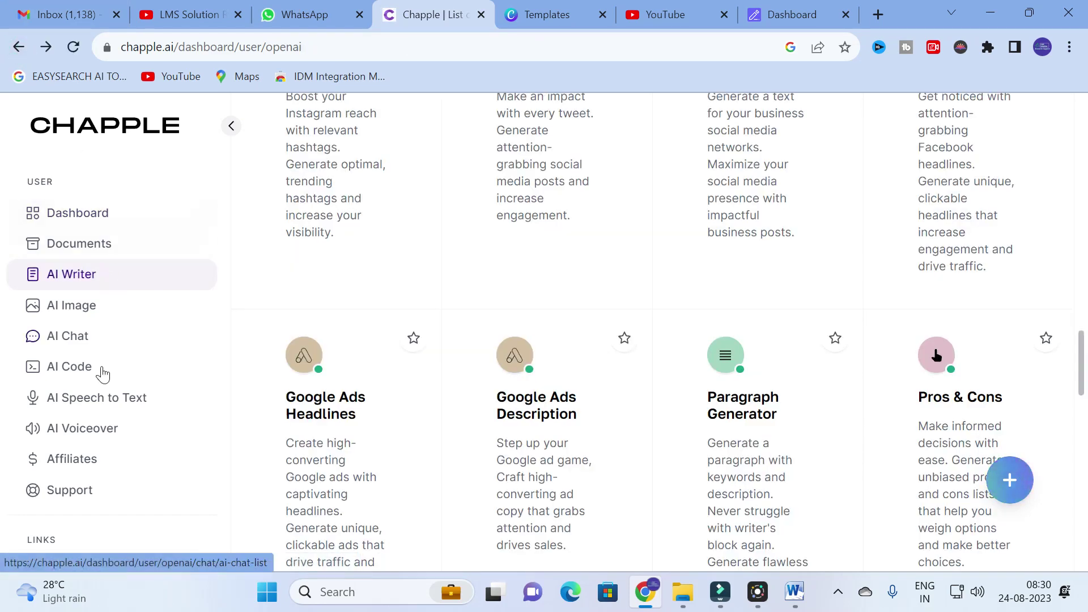
{"action": "left_click", "coordinate": [94, 339]}
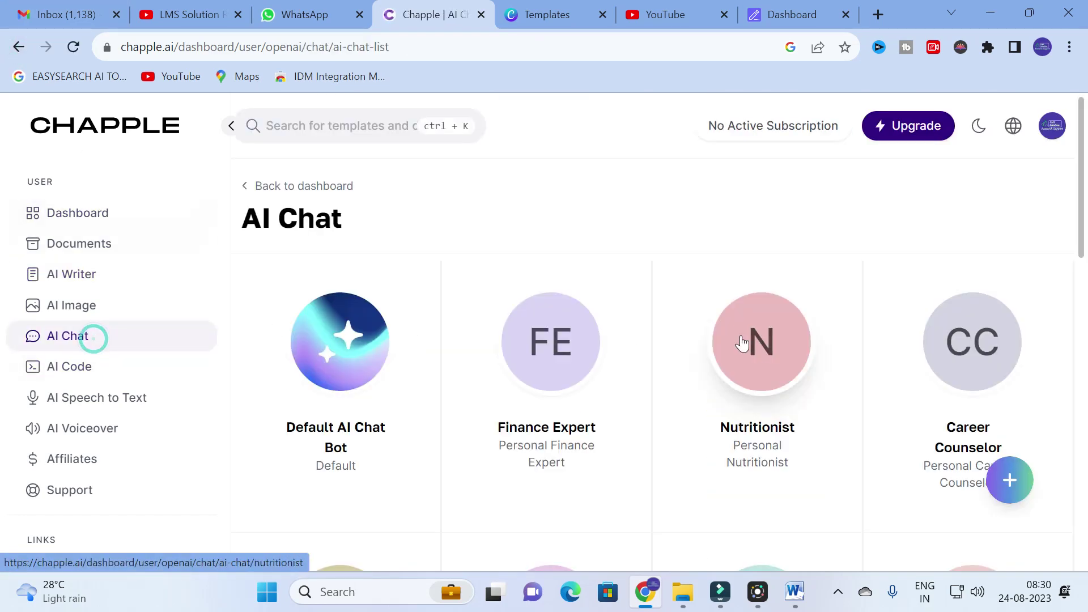
{"action": "left_click", "coordinate": [326, 312]}
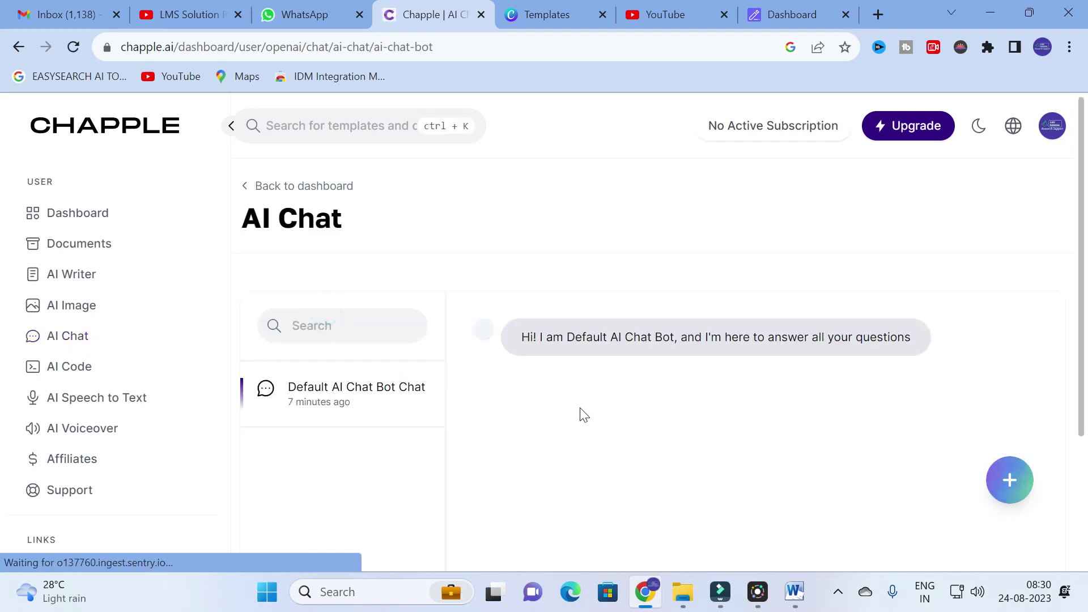
Ask the chat bot "explain renewable energy?" and read through its answer
{"action": "scroll", "coordinate": [579, 397], "scroll_direction": "down", "scroll_amount": 3}
{"action": "left_click", "coordinate": [535, 405]}
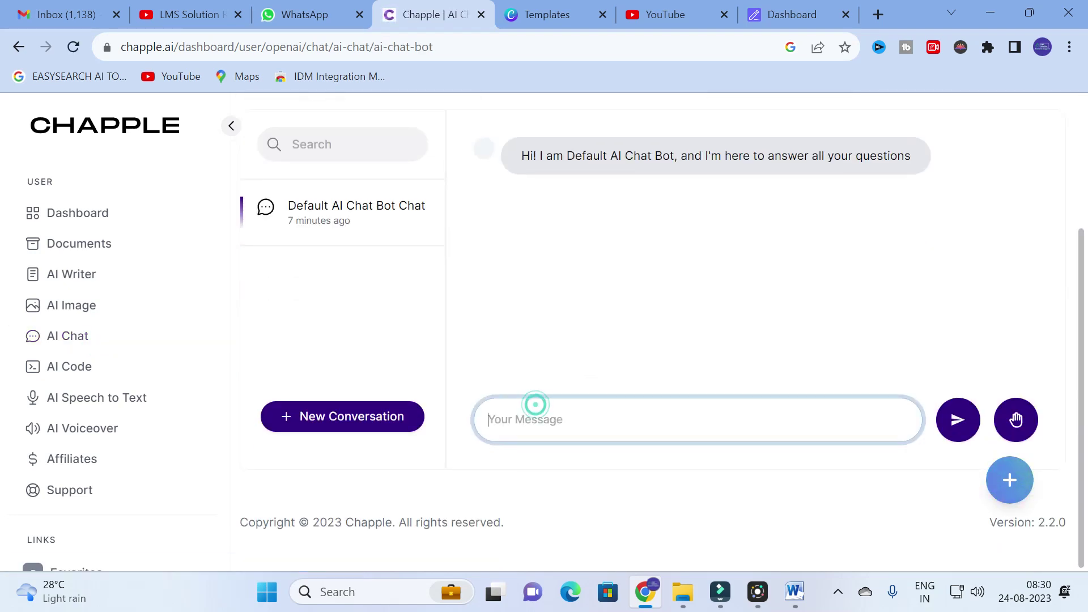
{"action": "type", "text": "expl"}
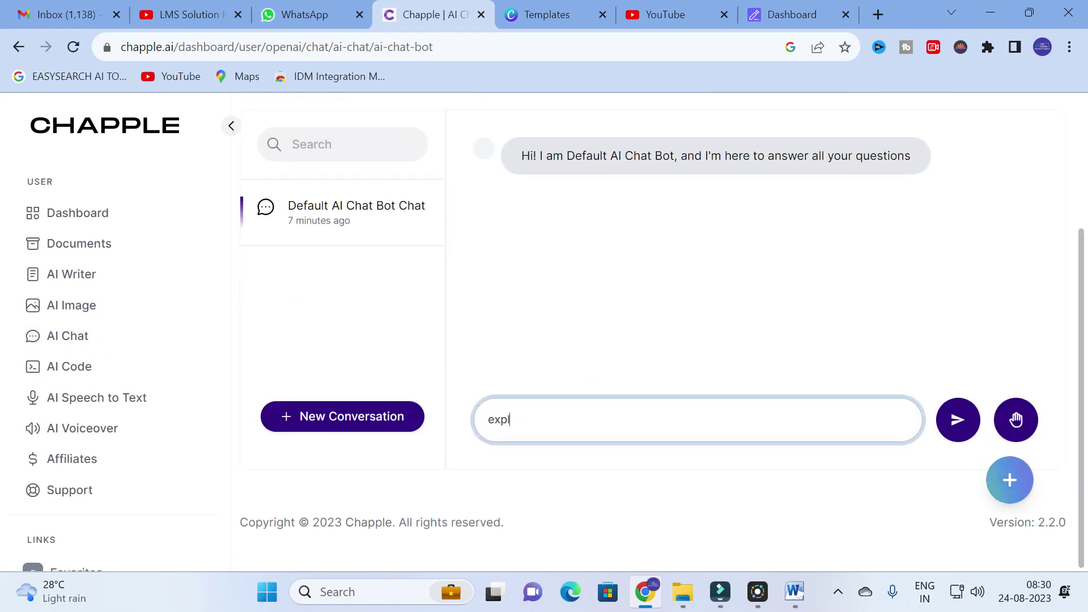
{"action": "type", "text": "ain renewable energy"}
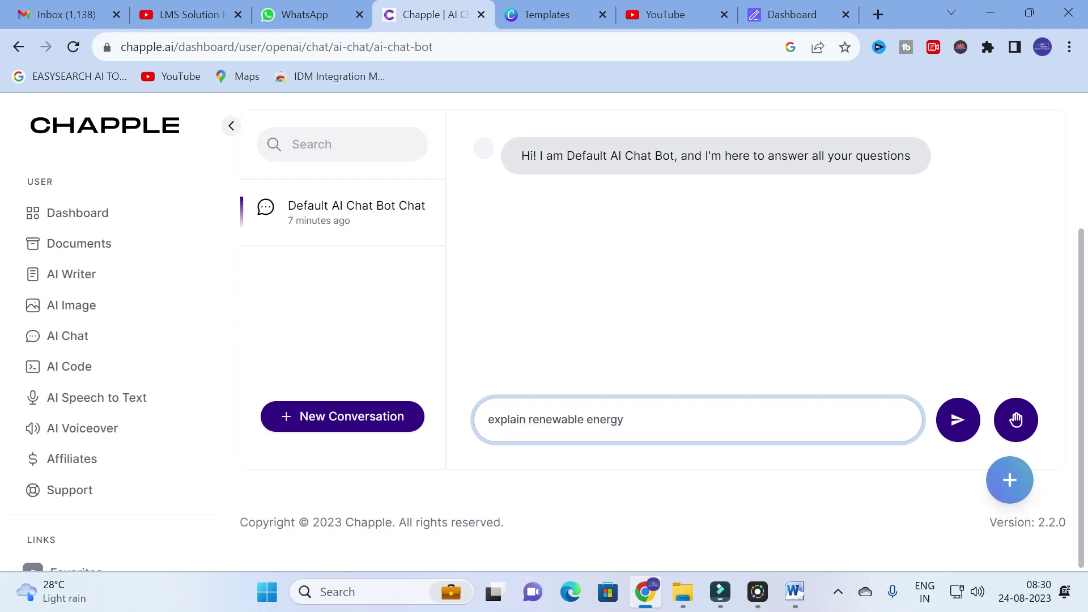
{"action": "type", "text": "?"}
{"action": "key", "text": "Return"}
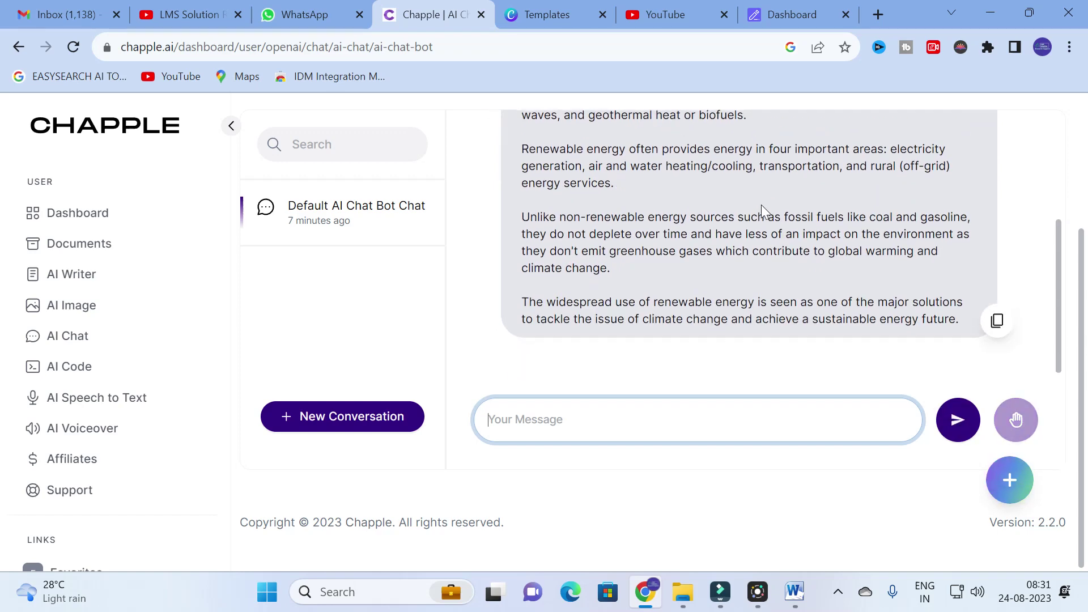
{"action": "scroll", "coordinate": [762, 204], "scroll_direction": "up", "scroll_amount": 3}
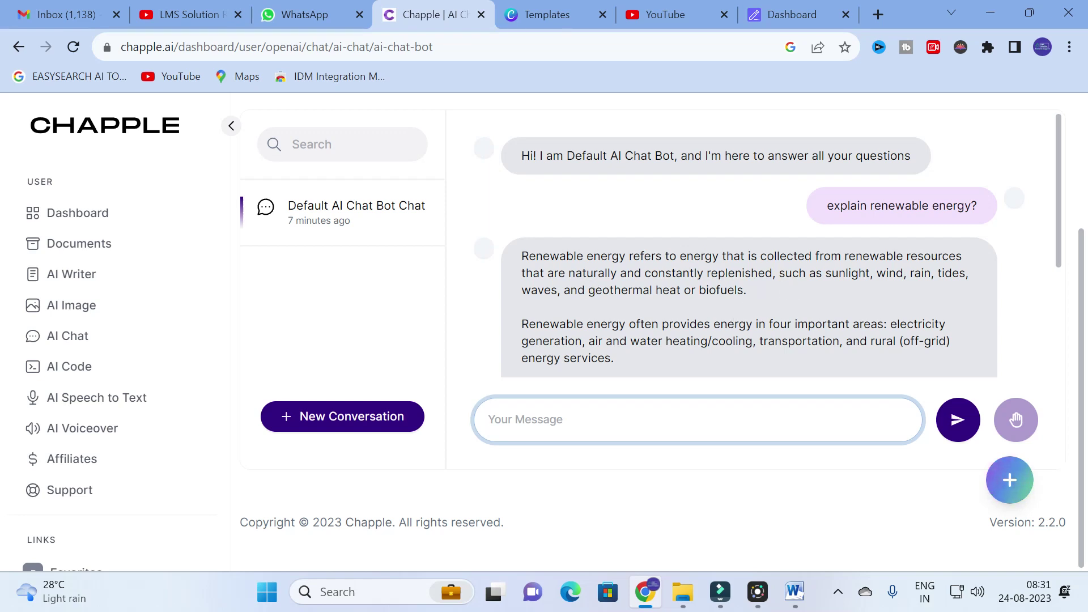
{"action": "scroll", "coordinate": [673, 280], "scroll_direction": "down", "scroll_amount": 3}
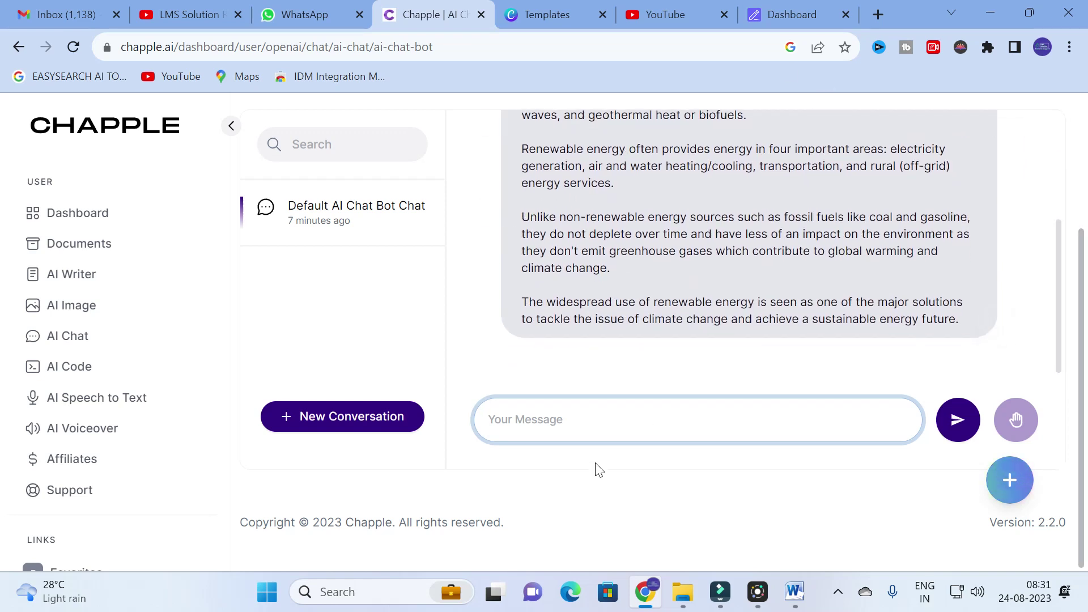
Ask the chat bot to "generate an abstract in about 150 words for the title grid connected solar pv system of electric vehicle charging station"
{"action": "type", "text": "generat"}
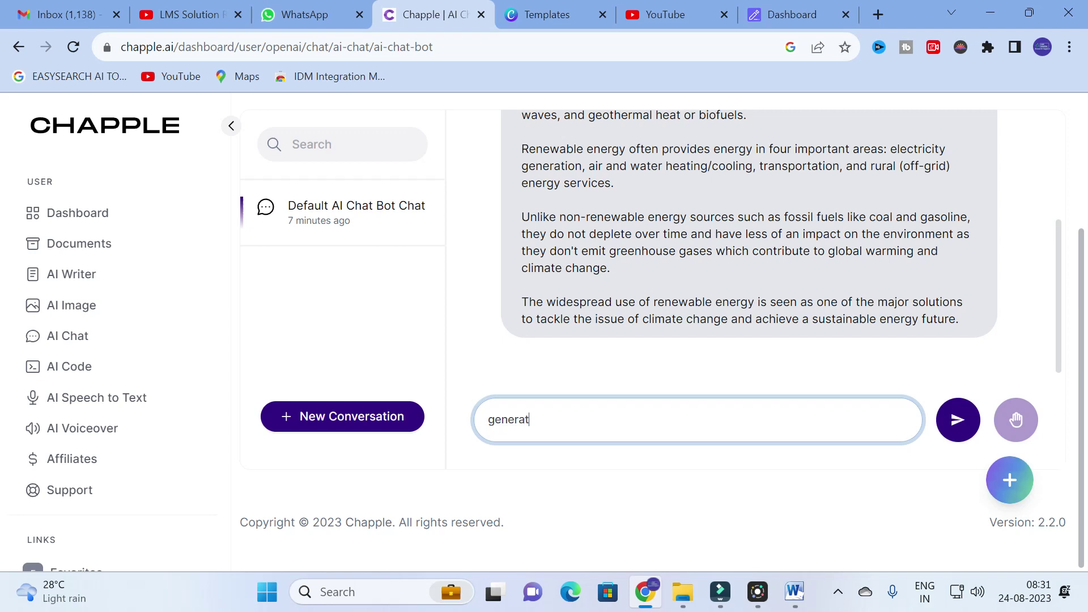
{"action": "type", "text": "e "}
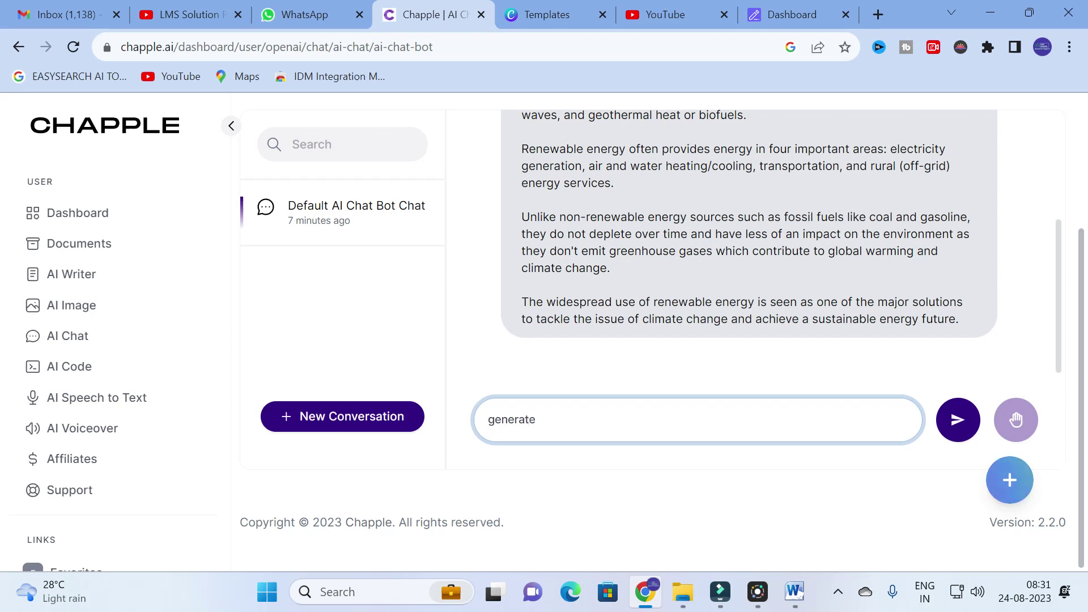
{"action": "type", "text": "an abstr"}
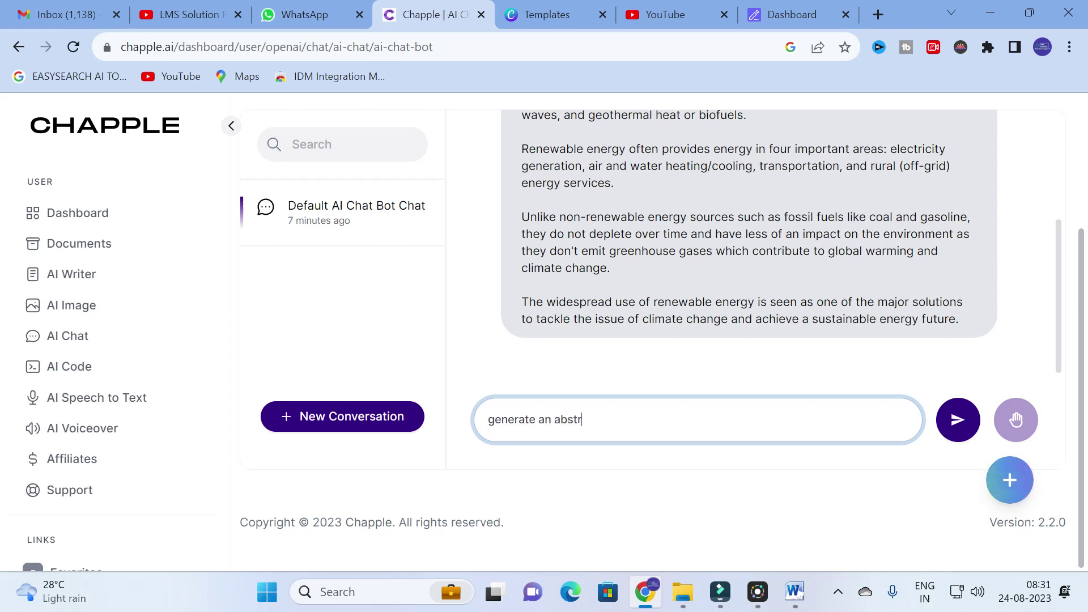
{"action": "type", "text": "act in abo"}
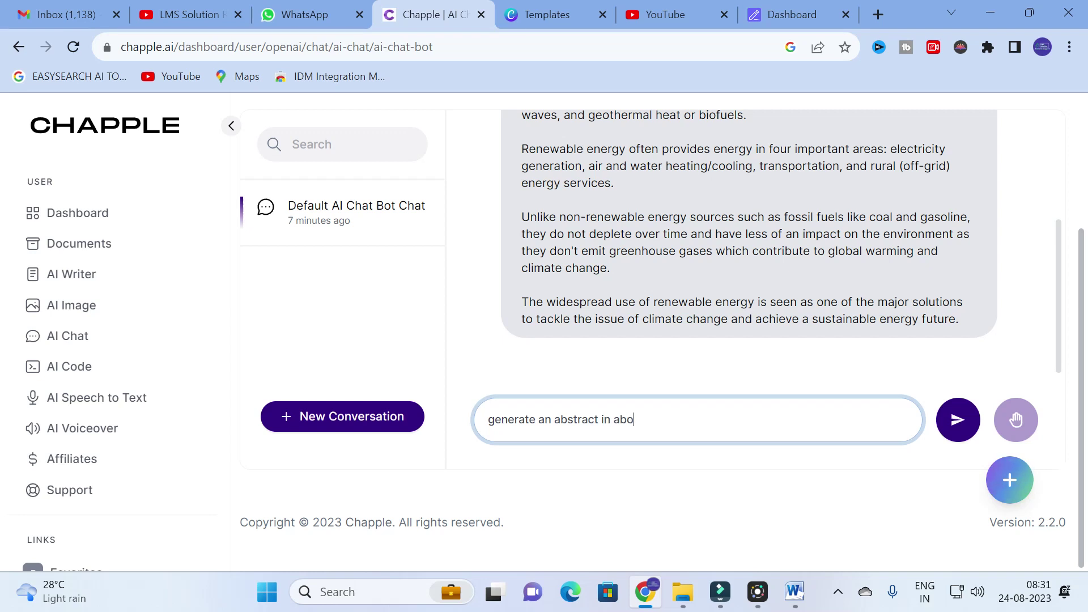
{"action": "type", "text": "ut 15"}
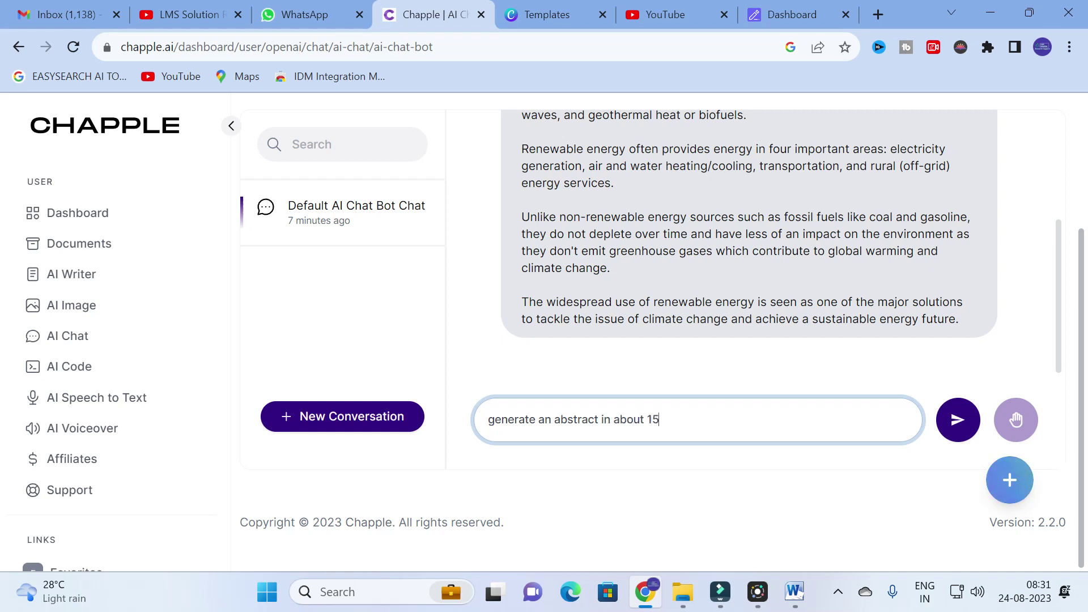
{"action": "type", "text": "0 w"}
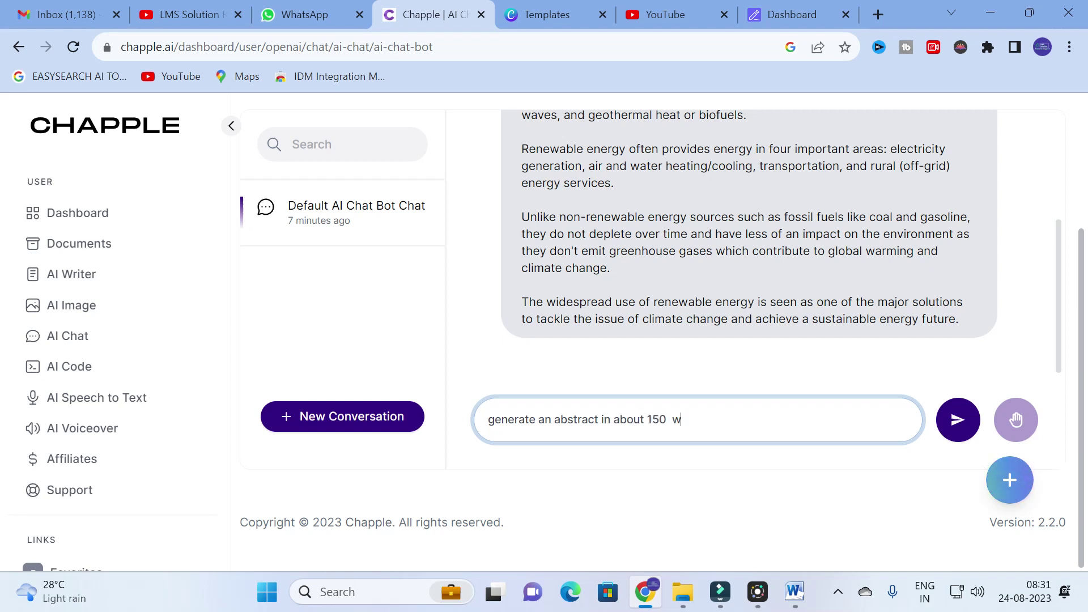
{"action": "type", "text": "ords for the title "}
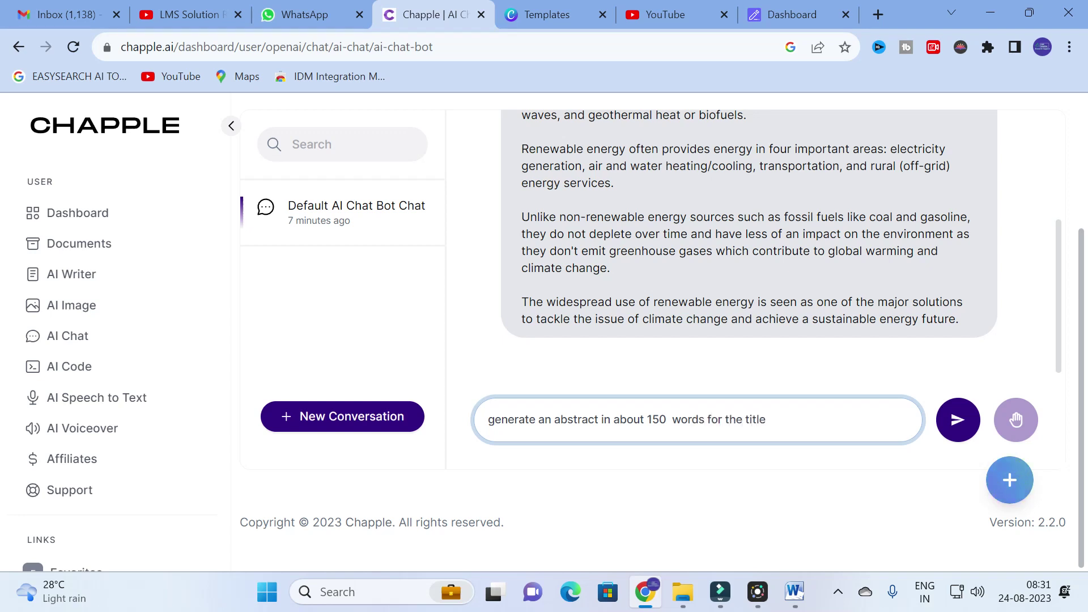
{"action": "type", "text": "grid "}
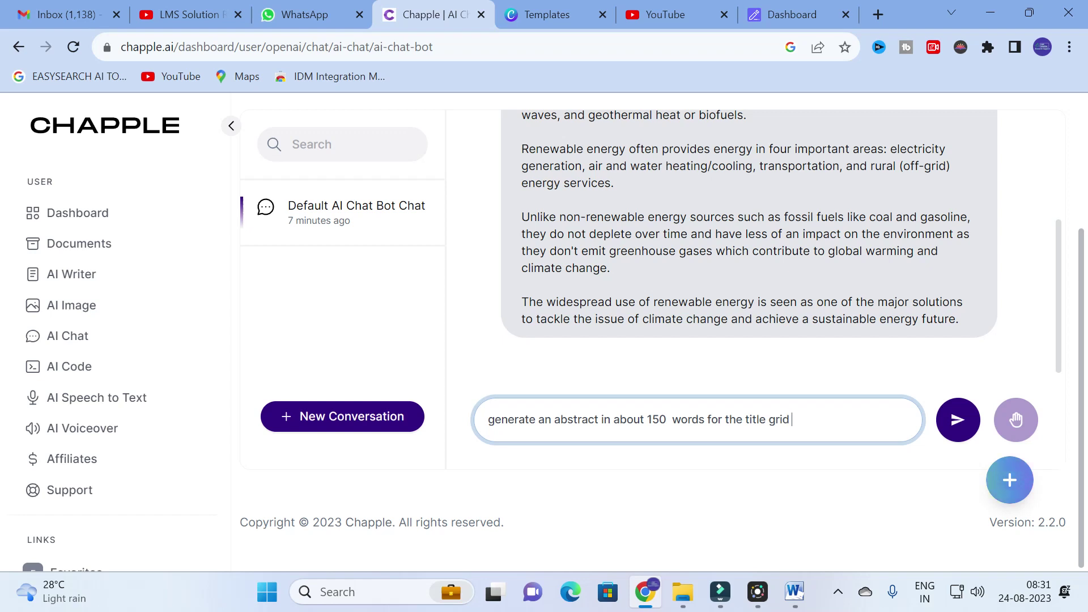
{"action": "type", "text": "connected solar pv system of"}
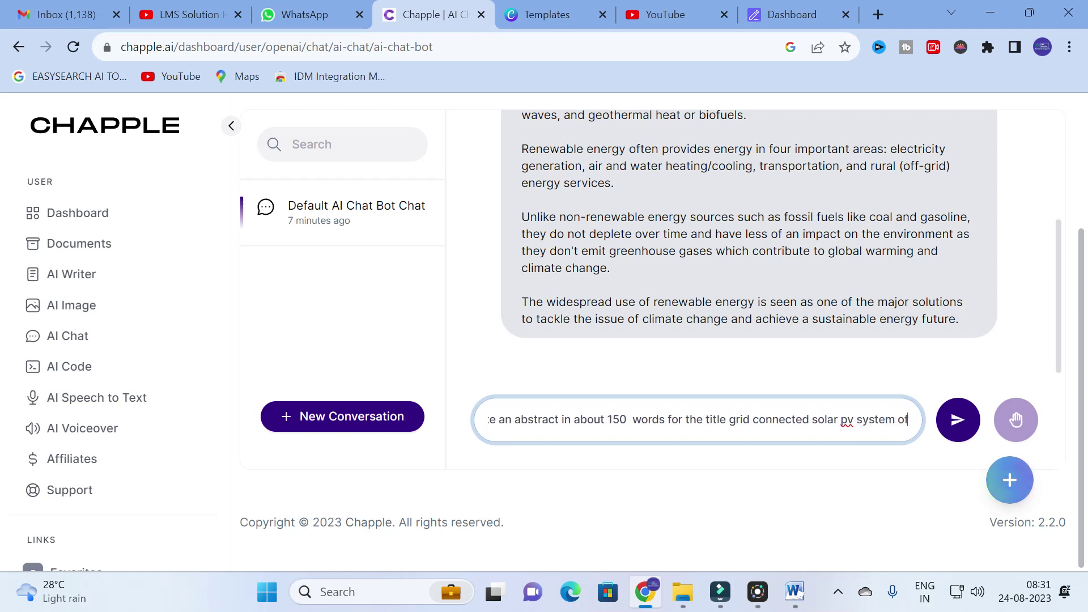
{"action": "type", "text": "ct"}
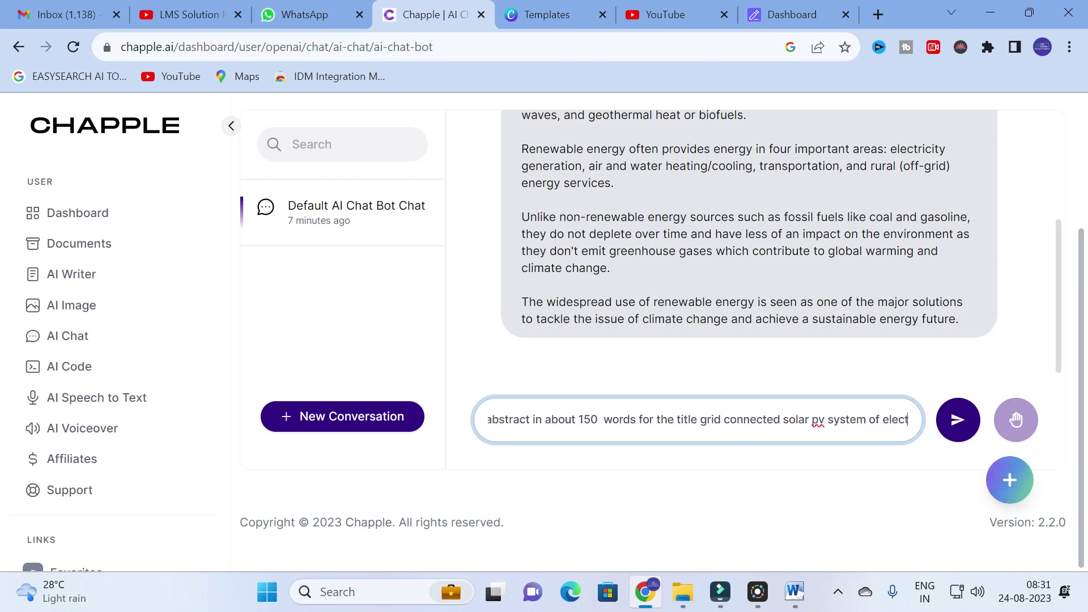
{"action": "type", "text": "ric vehicle char"}
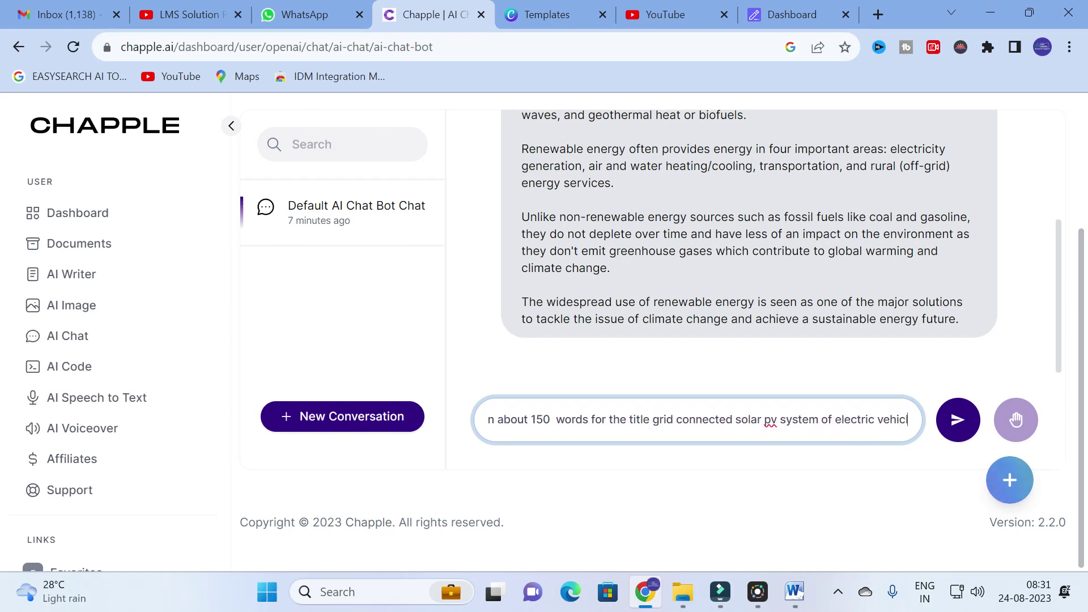
{"action": "type", "text": "giong"}
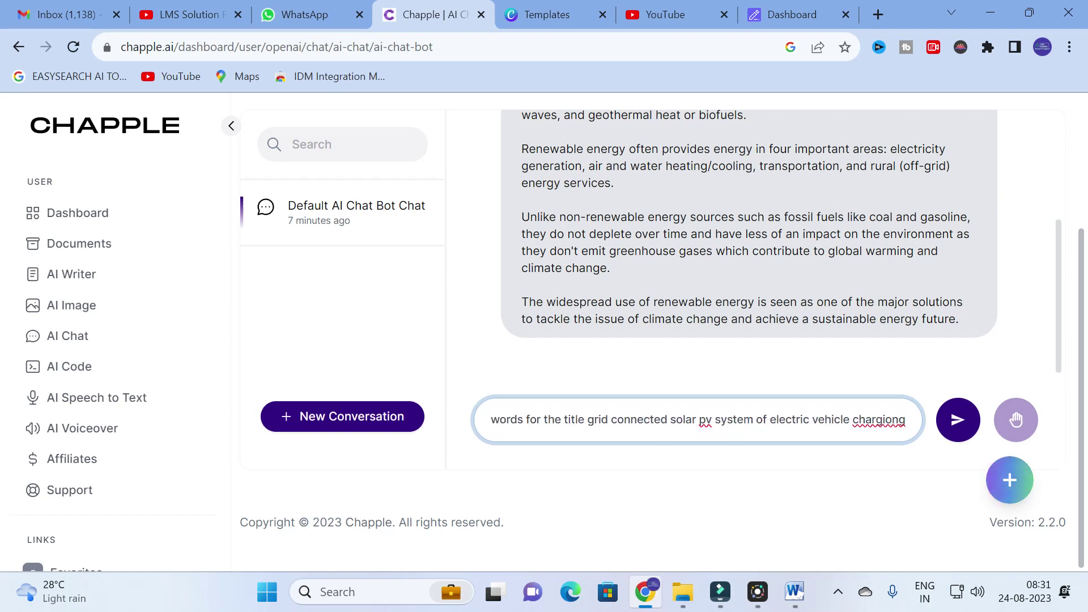
{"action": "key", "text": "Home"}
{"action": "type", "text": "50"}
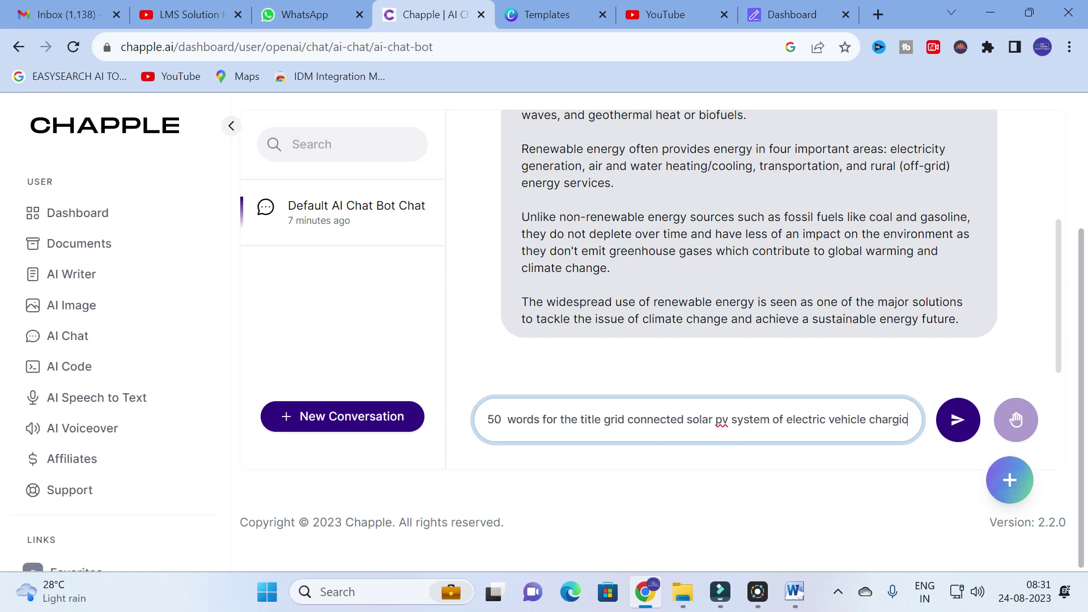
{"action": "key", "text": "End"}
{"action": "type", "text": "station"}
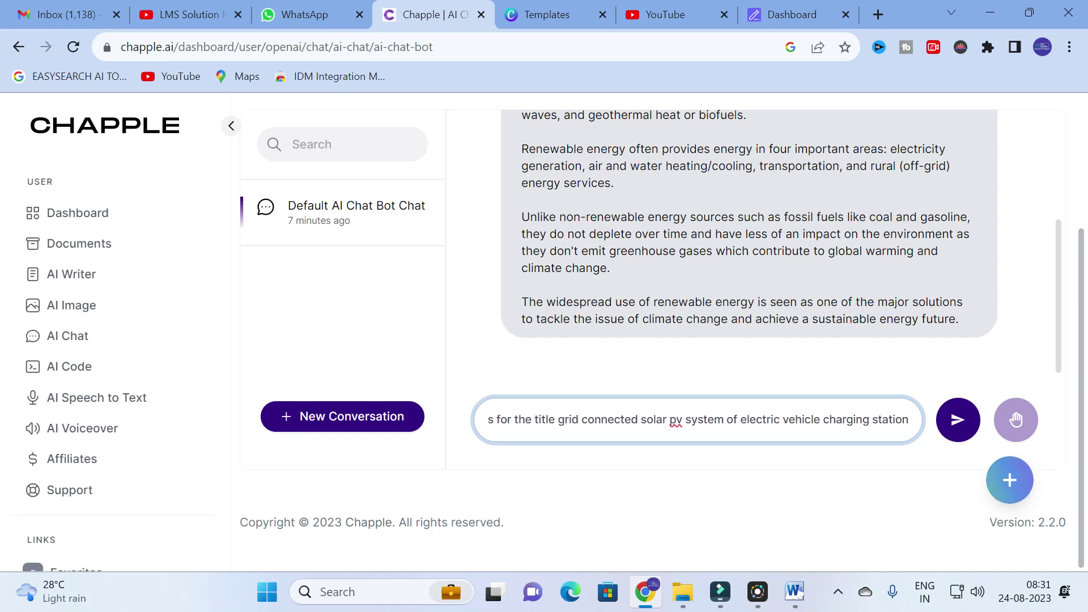
{"action": "key", "text": "Return"}
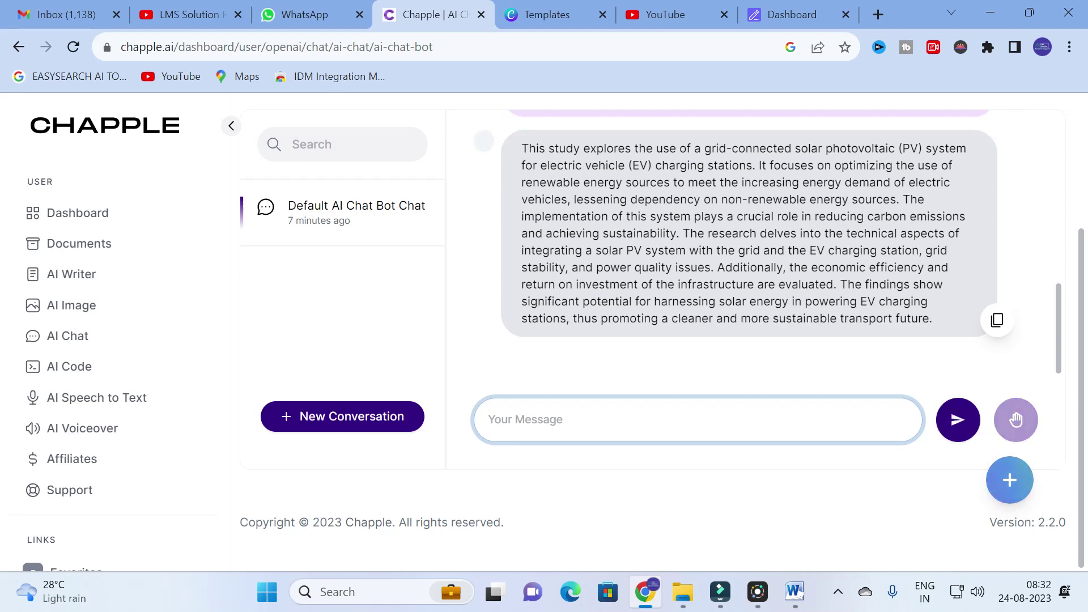
Read through the generated abstract alongside its prompt, highlighting the abstract's text and clearing the selection
{"action": "scroll", "coordinate": [631, 226], "scroll_direction": "up", "scroll_amount": 4}
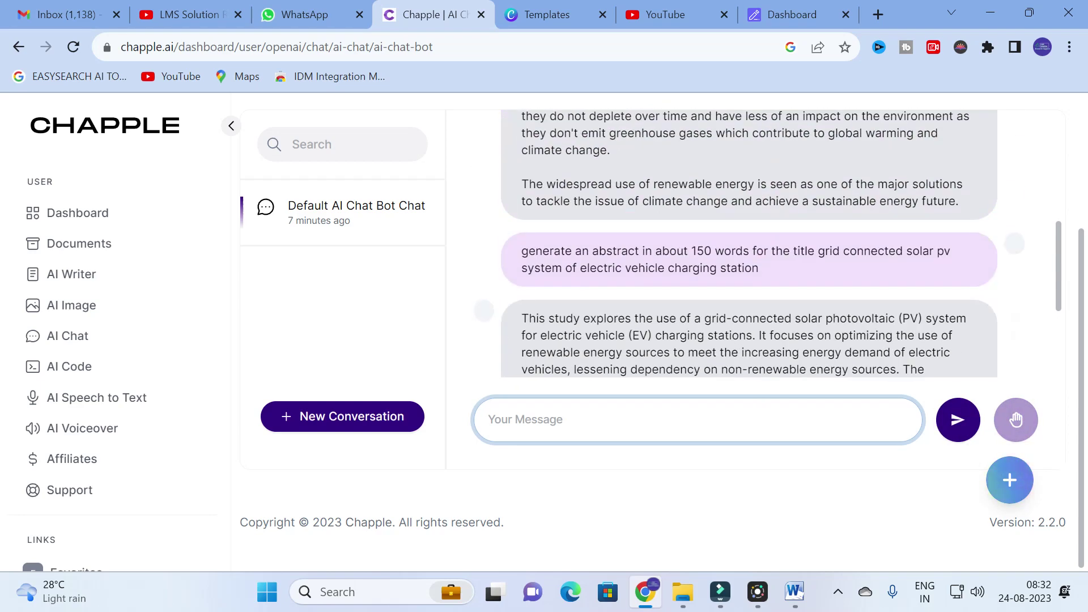
{"action": "scroll", "coordinate": [631, 227], "scroll_direction": "down", "scroll_amount": 4}
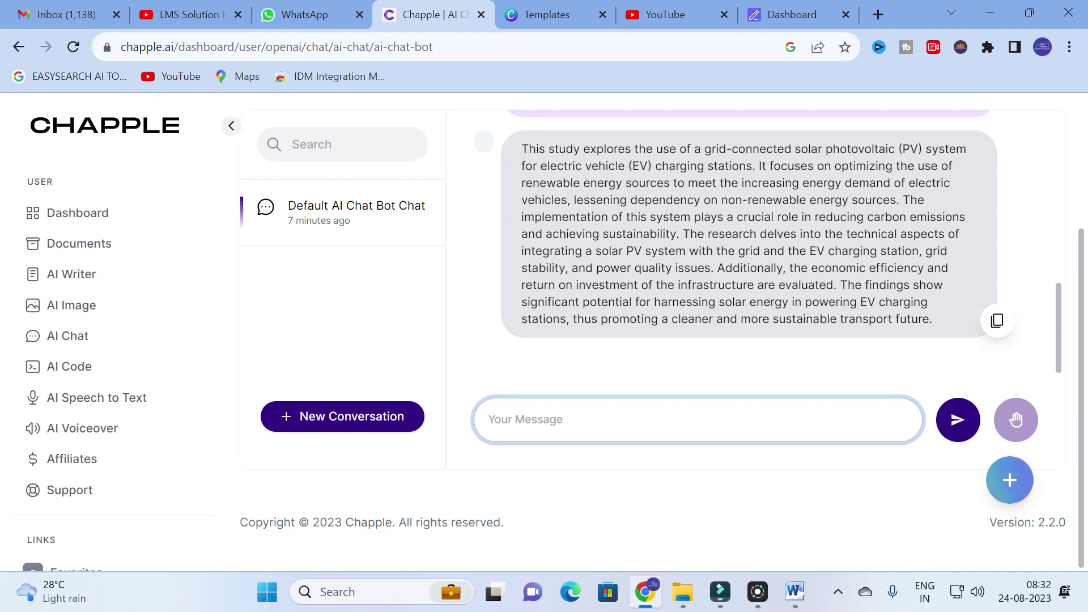
{"action": "left_click_drag", "start_coordinate": [683, 234], "coordinate": [933, 322]}
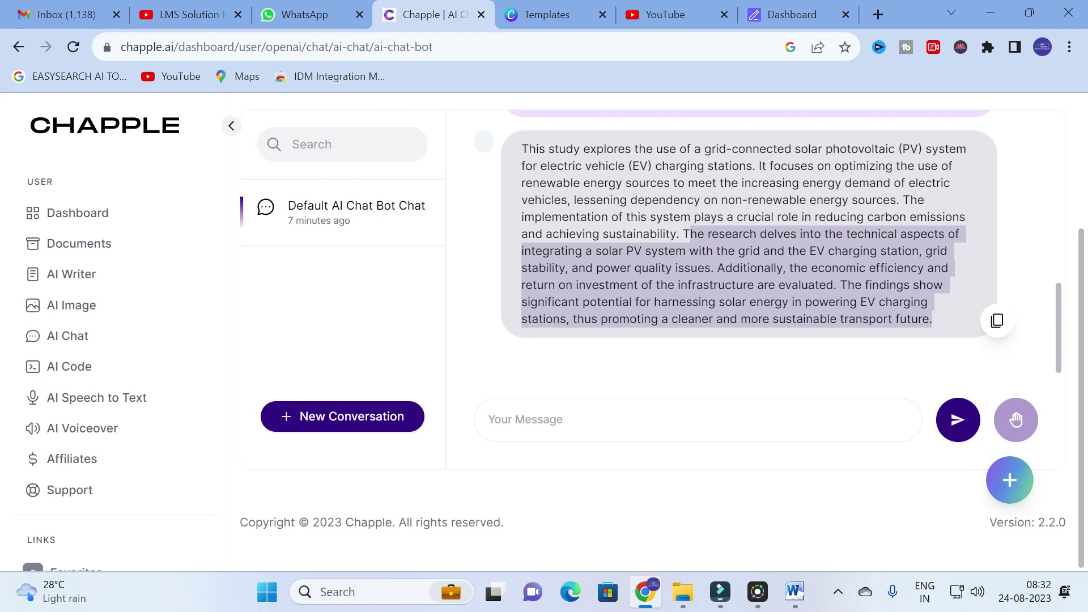
{"action": "left_click_drag", "start_coordinate": [524, 148], "coordinate": [987, 335]}
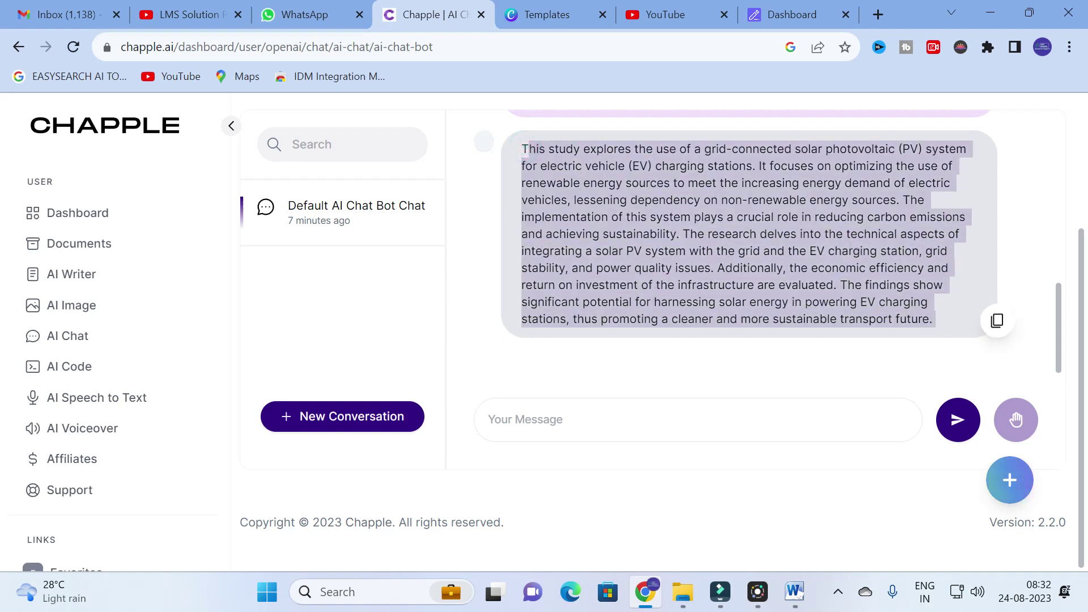
{"action": "left_click", "coordinate": [673, 198]}
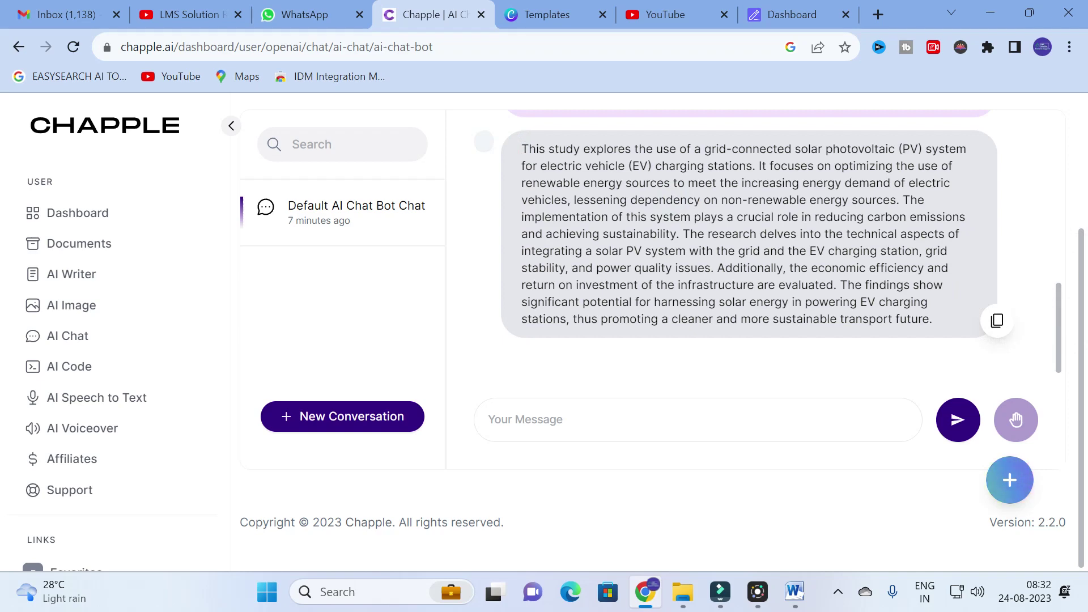
{"action": "scroll", "coordinate": [748, 244], "scroll_direction": "up", "scroll_amount": 5}
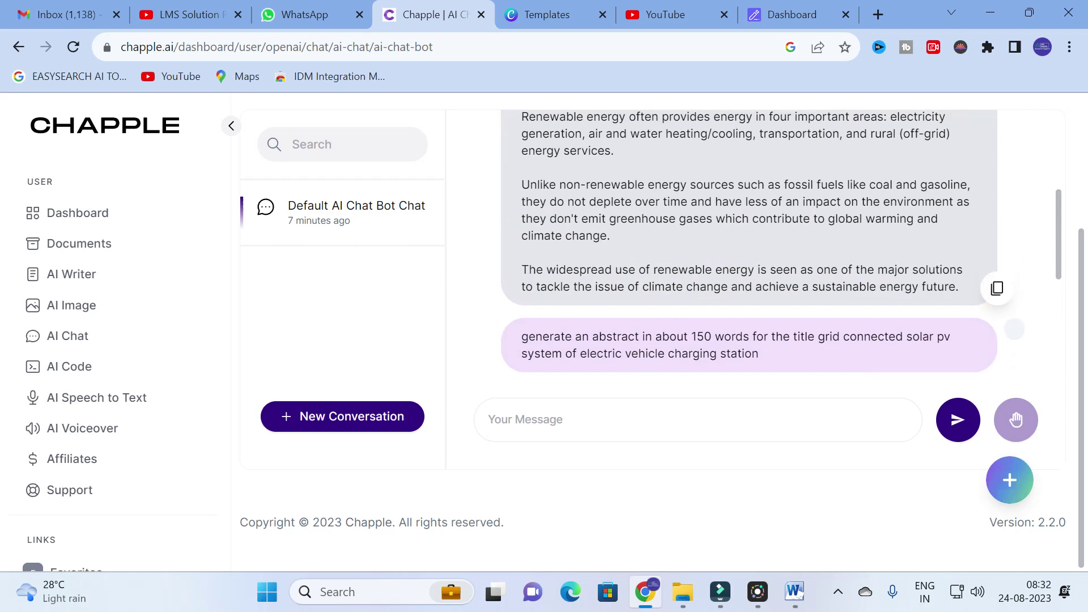
{"action": "scroll", "coordinate": [748, 244], "scroll_direction": "down", "scroll_amount": 2}
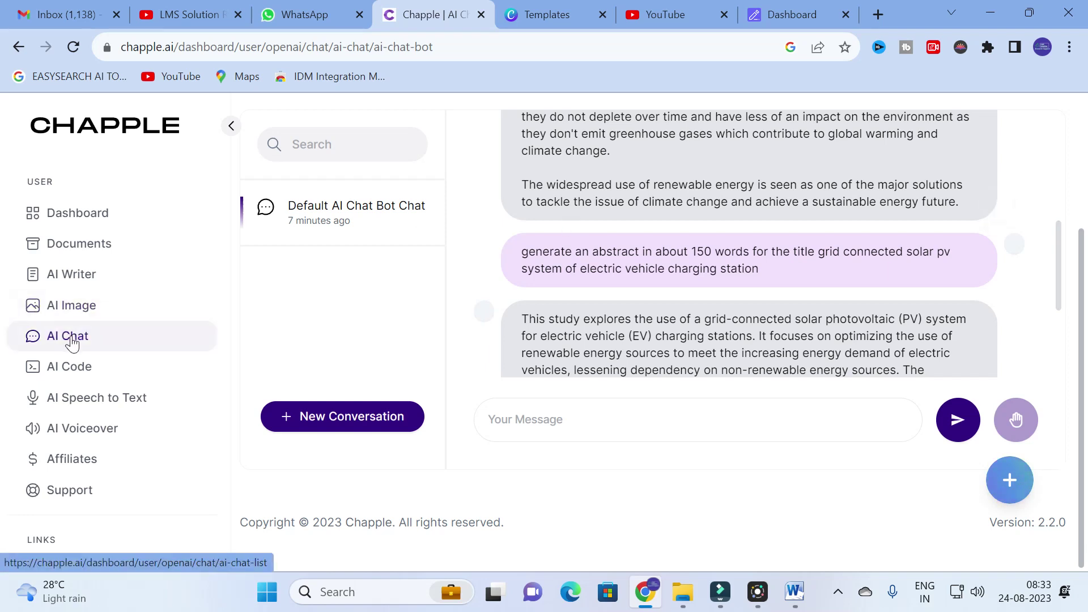
Open the AI Code Generator and start editing the description of the code needed
{"action": "left_click", "coordinate": [70, 375]}
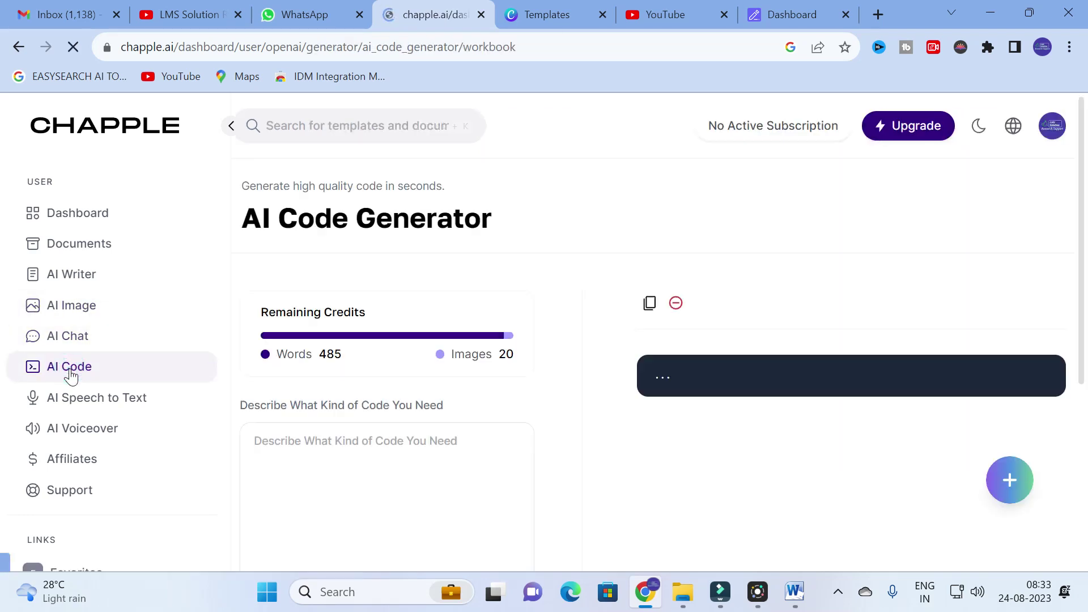
{"action": "scroll", "coordinate": [267, 389], "scroll_direction": "down", "scroll_amount": 3}
{"action": "left_click", "coordinate": [377, 273]}
{"action": "type", "text": "mina"}
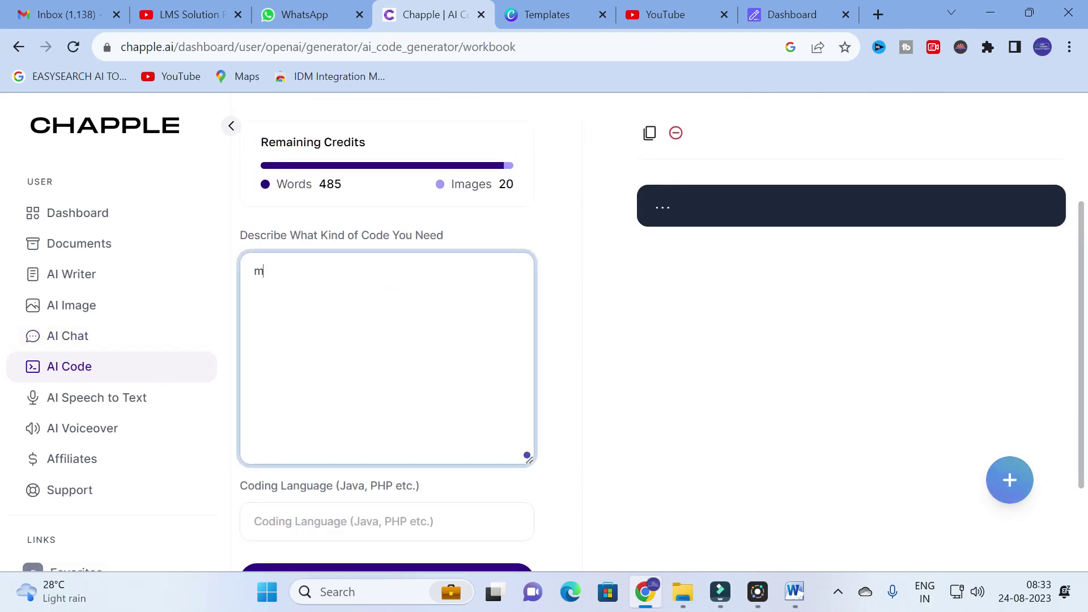
{"action": "key", "text": "BackSpace"}
{"action": "key", "text": "BackSpace"}
{"action": "key", "text": "BackSpace"}
{"action": "key", "text": "BackSpace"}
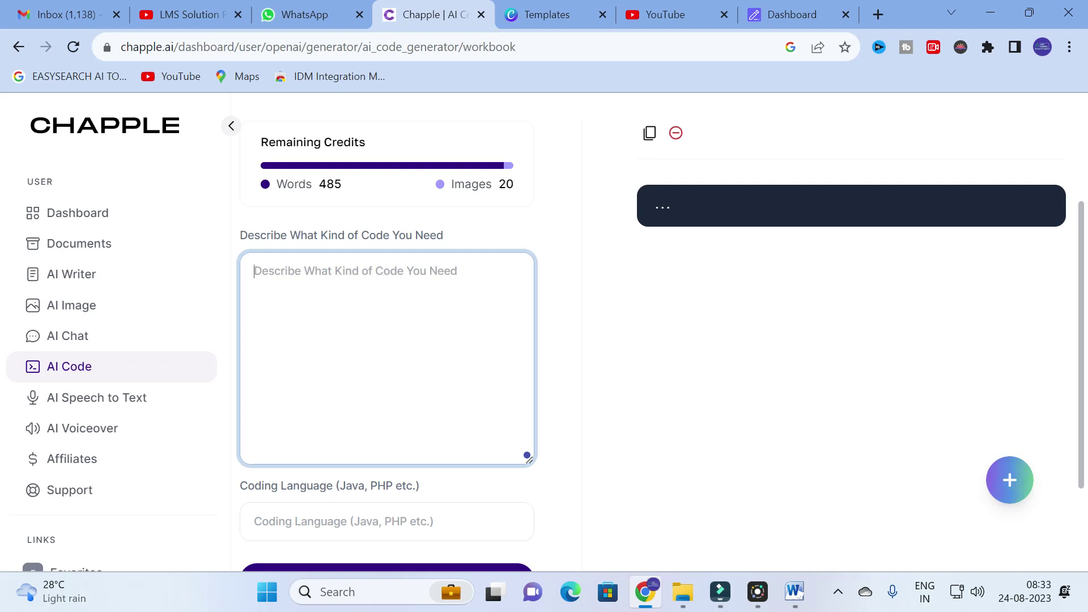
Describe the code needed as "Matlab code of perturb and observe algorithm for mppt tracking"
{"action": "type", "text": "code of "}
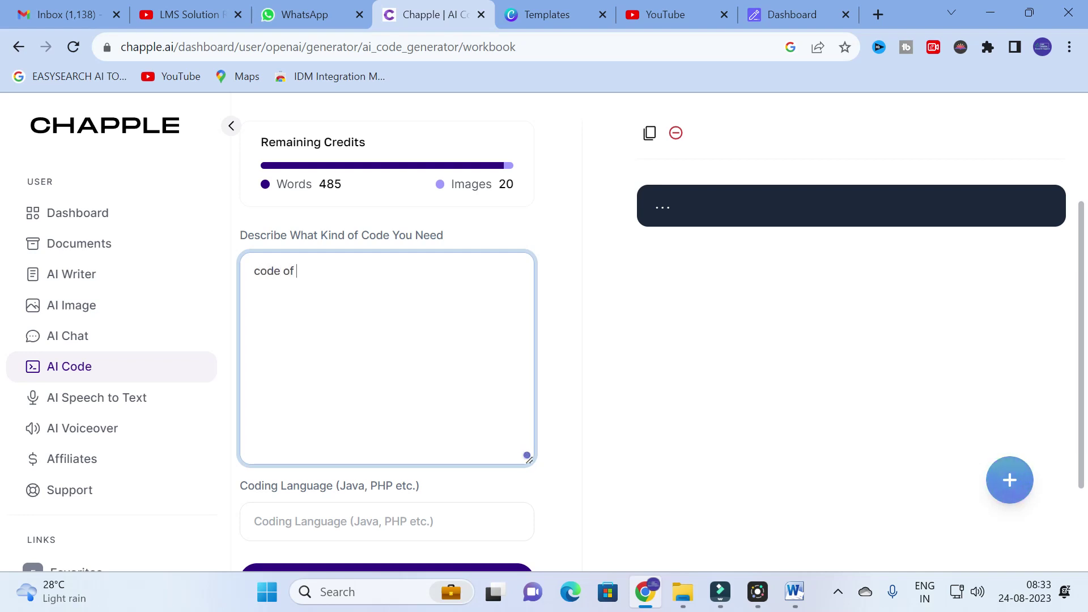
{"action": "type", "text": "perturb and observe algorithm"}
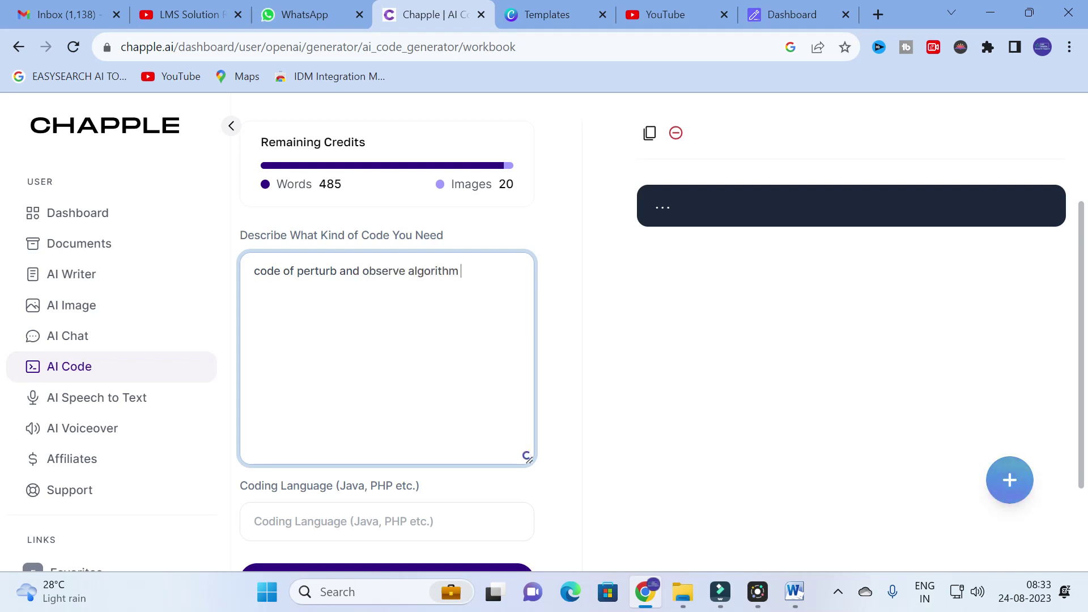
{"action": "left_click", "coordinate": [252, 270]}
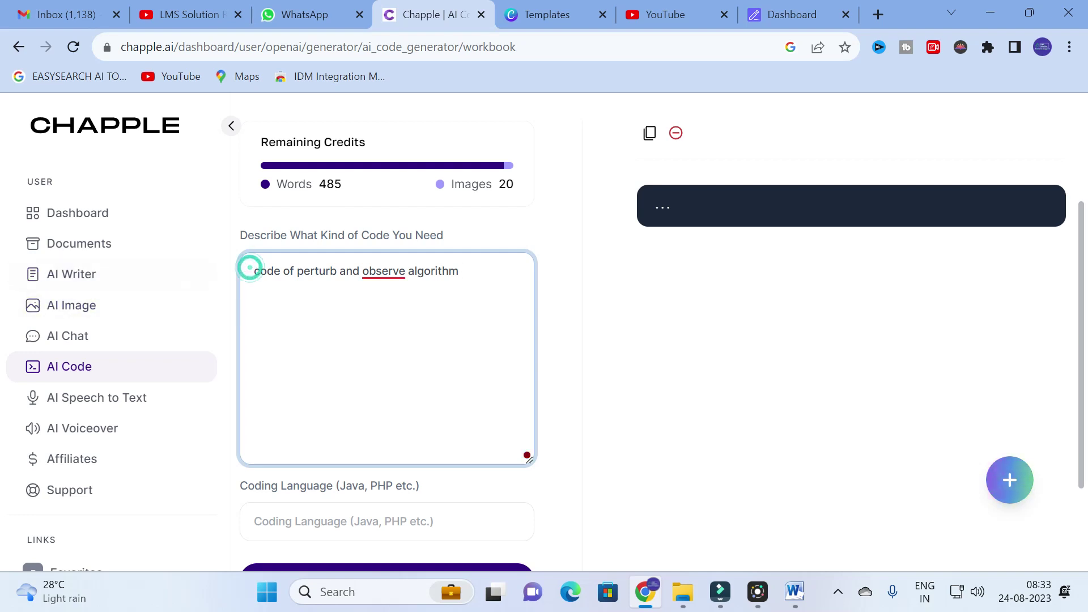
{"action": "type", "text": "Matlab"}
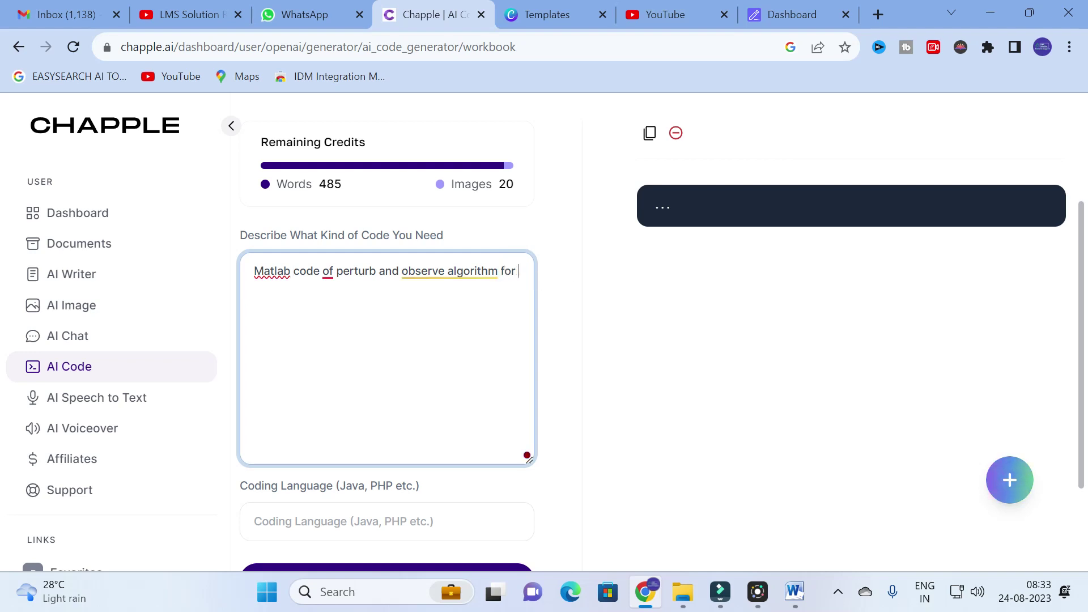
{"action": "type", "text": "mppt "}
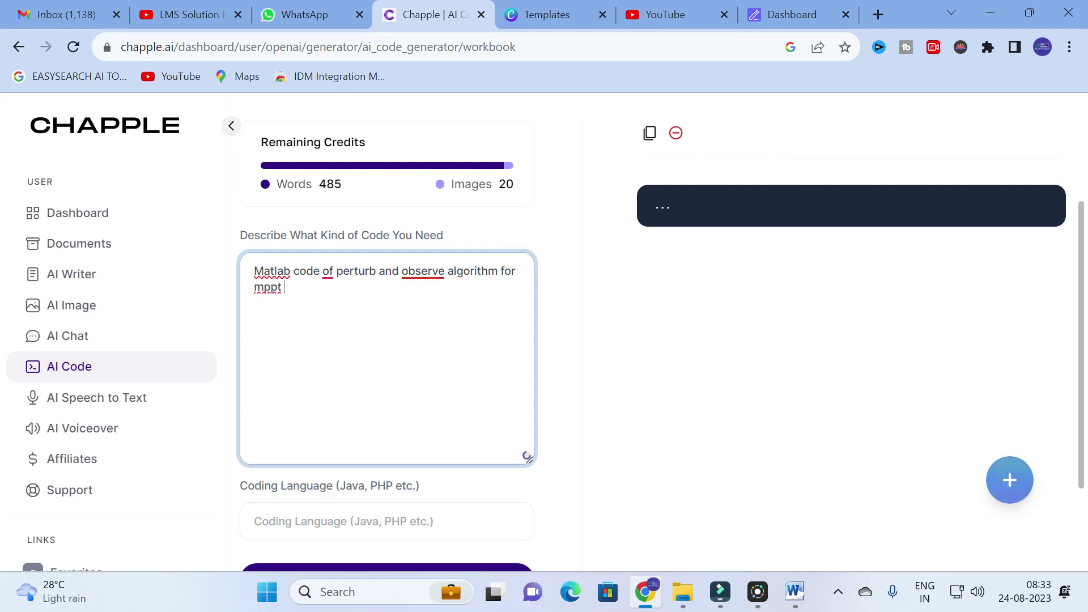
{"action": "type", "text": "teackin"}
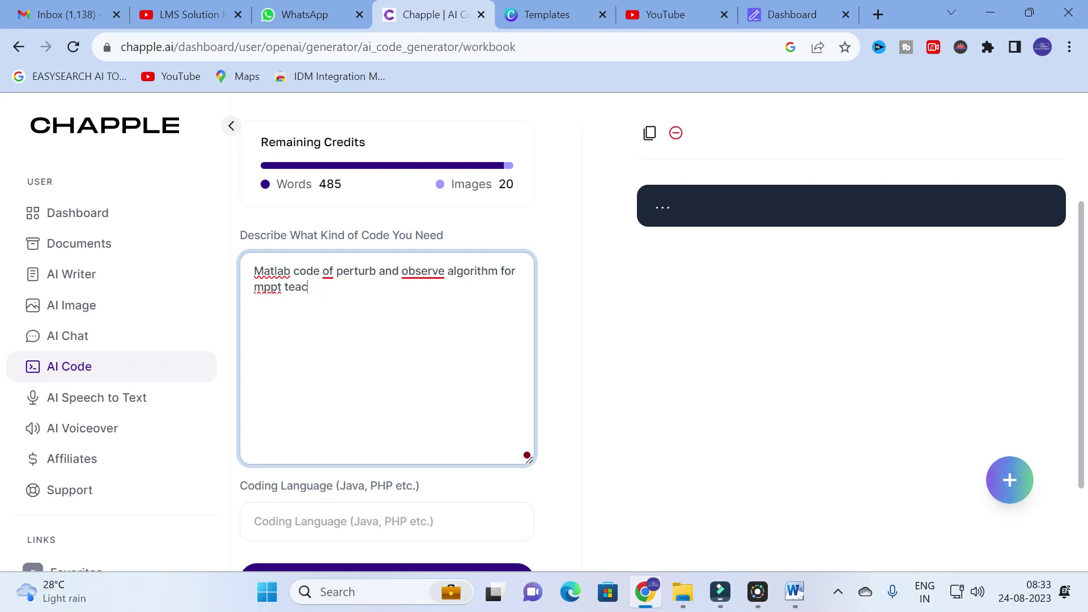
{"action": "key", "text": "BackSpace"}
{"action": "type", "text": "racking"}
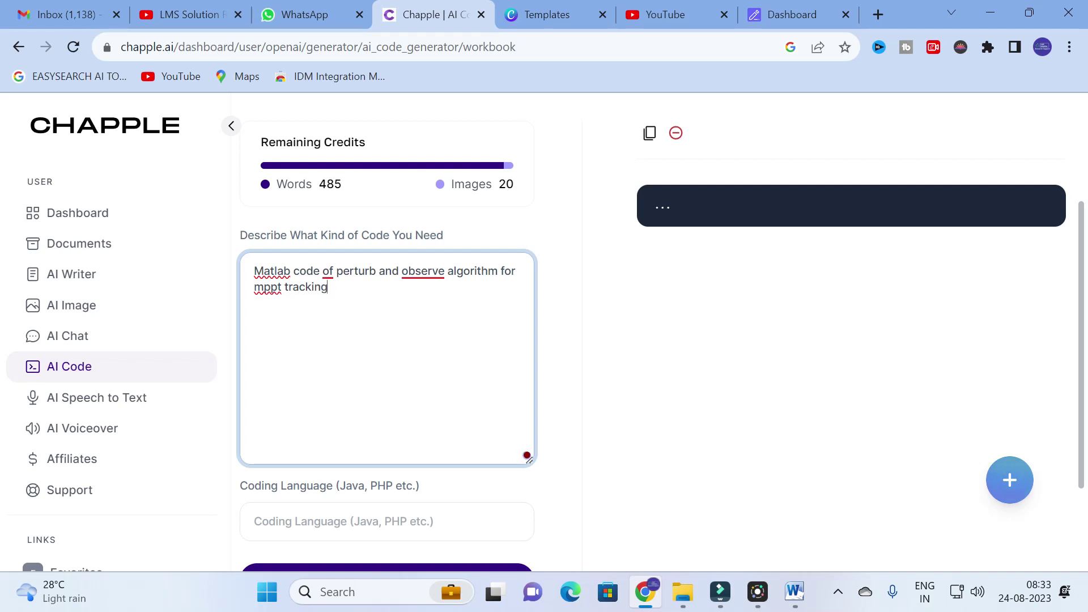
Try to generate the described code with the coding language set to matlab
{"action": "scroll", "coordinate": [623, 281], "scroll_direction": "down", "scroll_amount": 3}
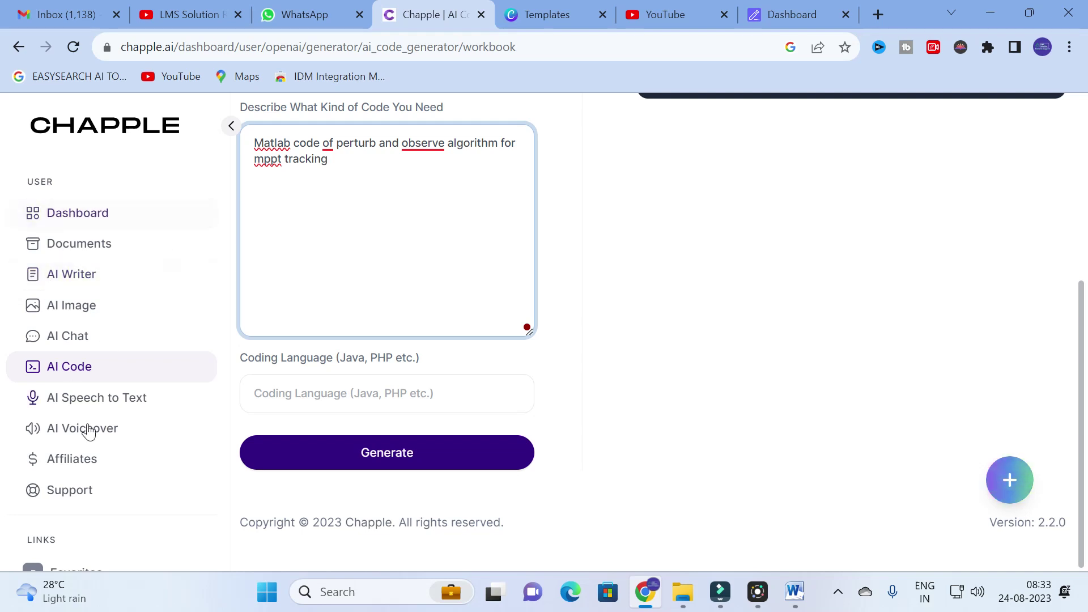
{"action": "left_click", "coordinate": [407, 391]}
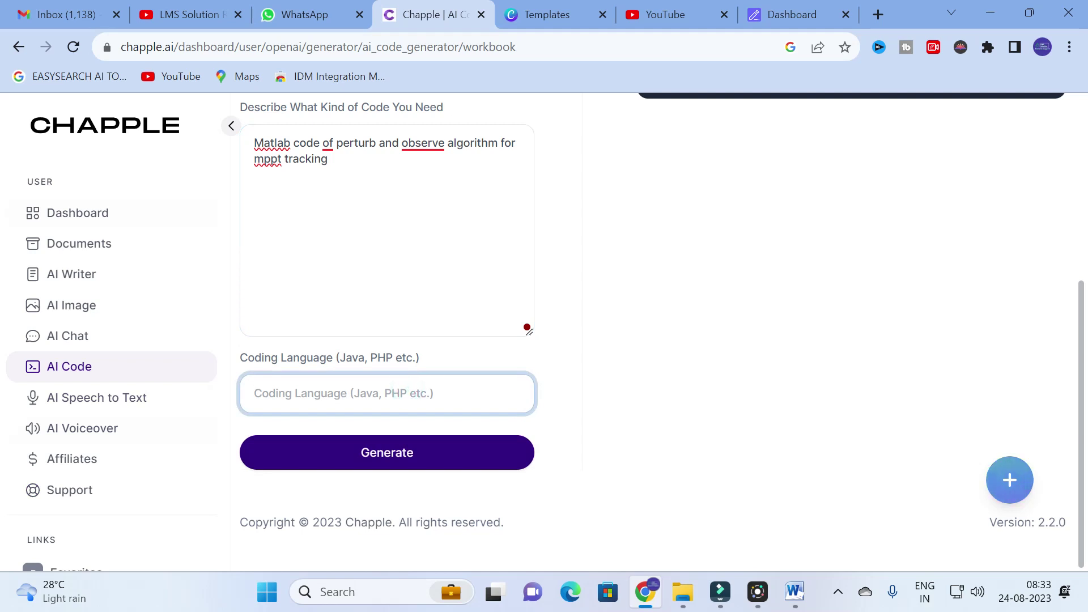
{"action": "type", "text": "matlan"}
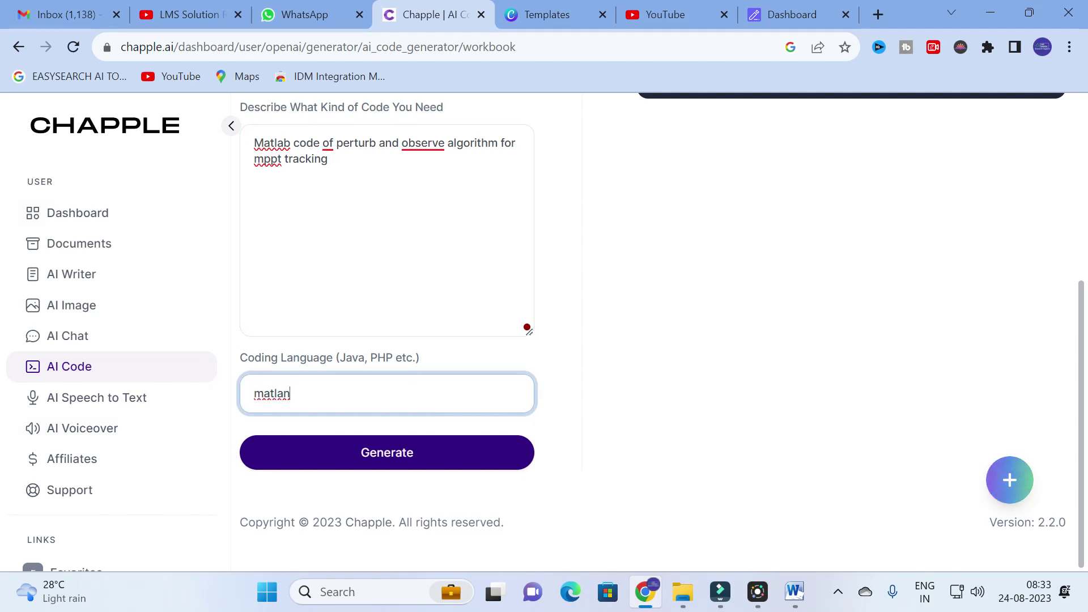
{"action": "key", "text": "BackSpace"}
{"action": "type", "text": "b"}
{"action": "left_click", "coordinate": [402, 460]}
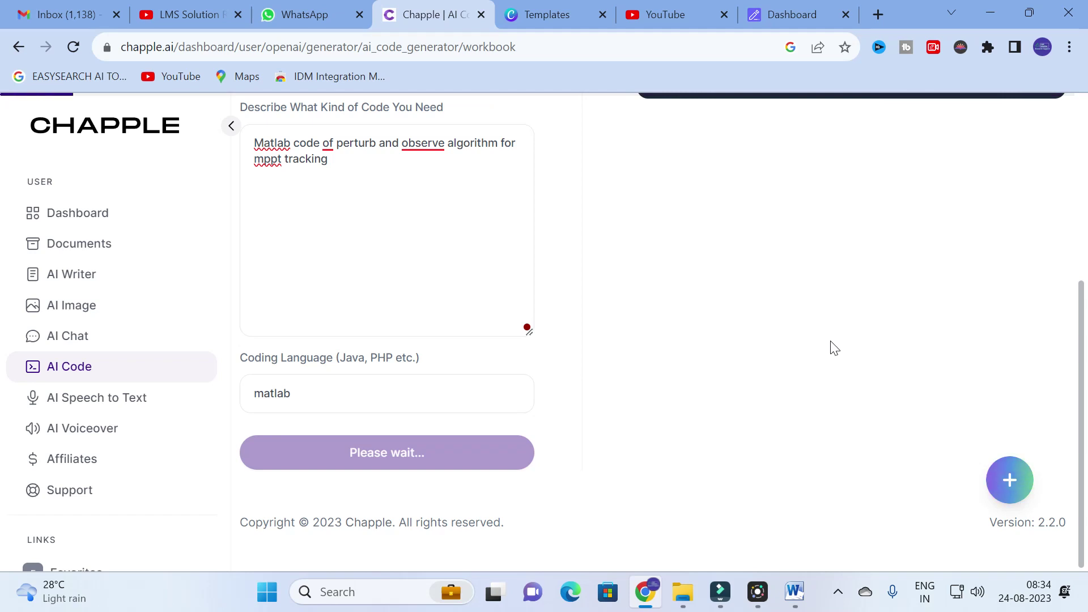
{"action": "scroll", "coordinate": [833, 348], "scroll_direction": "up", "scroll_amount": 5}
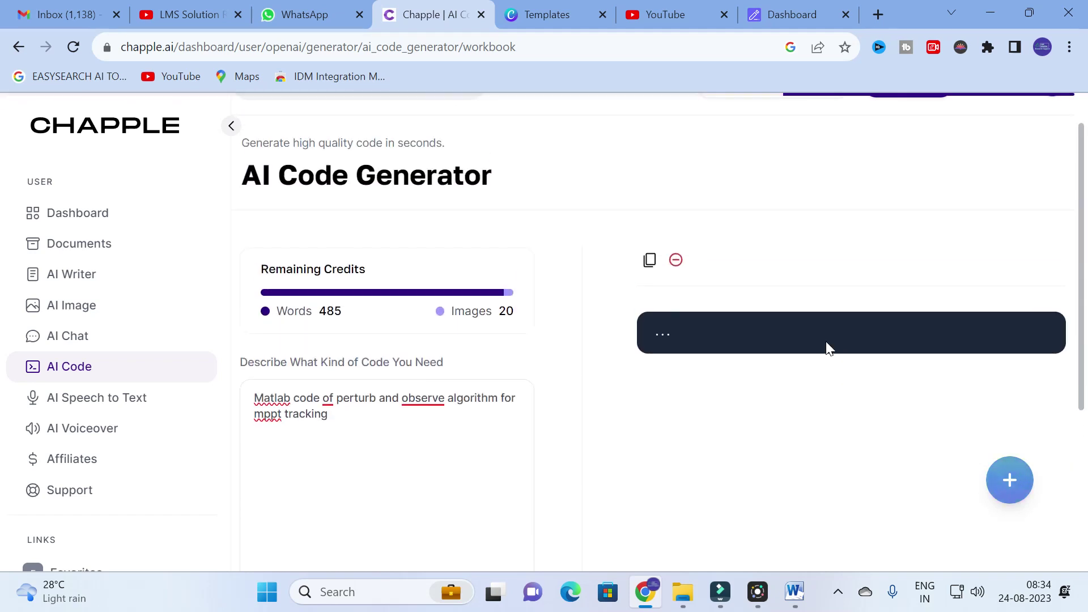
{"action": "scroll", "coordinate": [827, 348], "scroll_direction": "down", "scroll_amount": 2}
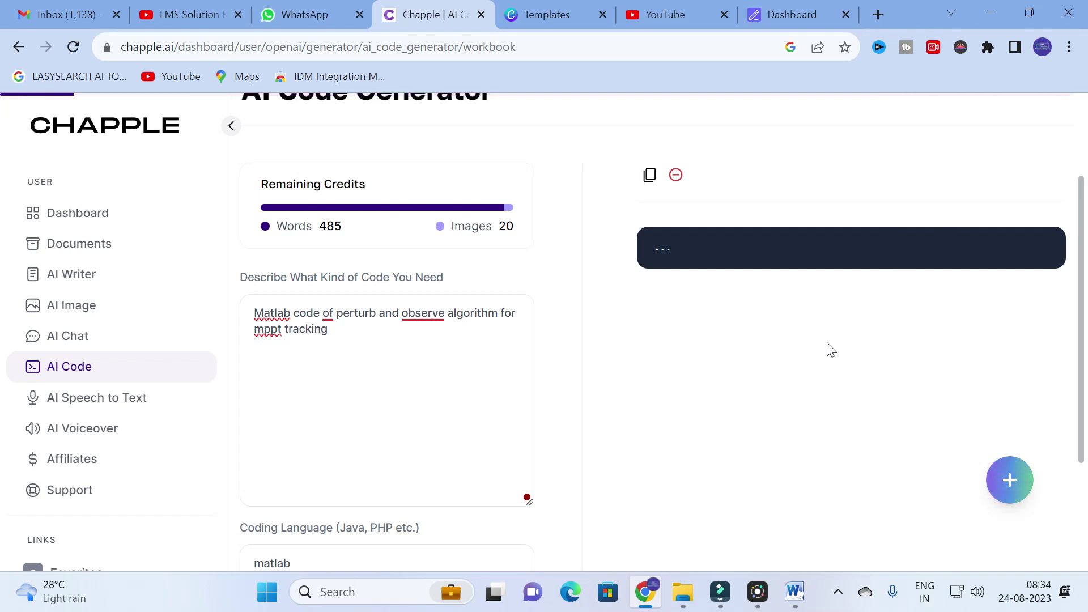
{"action": "scroll", "coordinate": [827, 348], "scroll_direction": "down", "scroll_amount": 3}
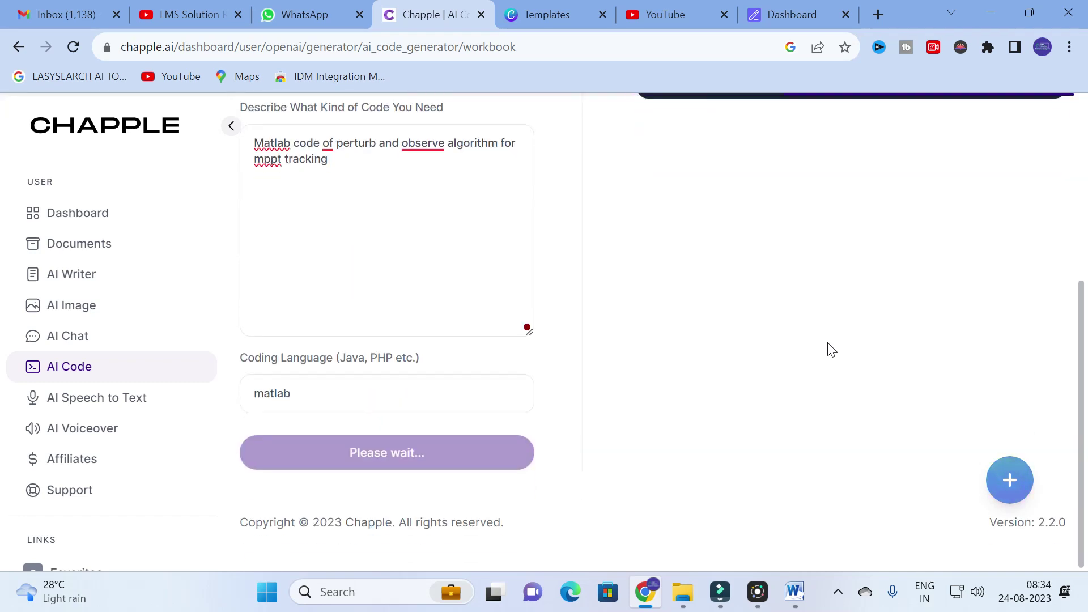
{"action": "scroll", "coordinate": [827, 348], "scroll_direction": "up", "scroll_amount": 3}
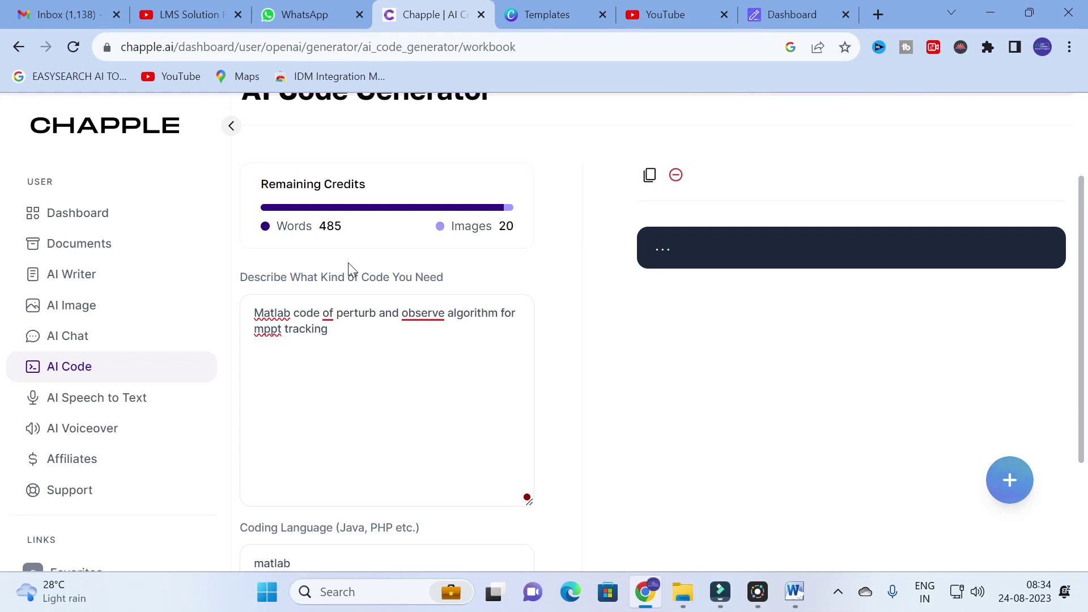
{"action": "scroll", "coordinate": [348, 263], "scroll_direction": "down", "scroll_amount": 1}
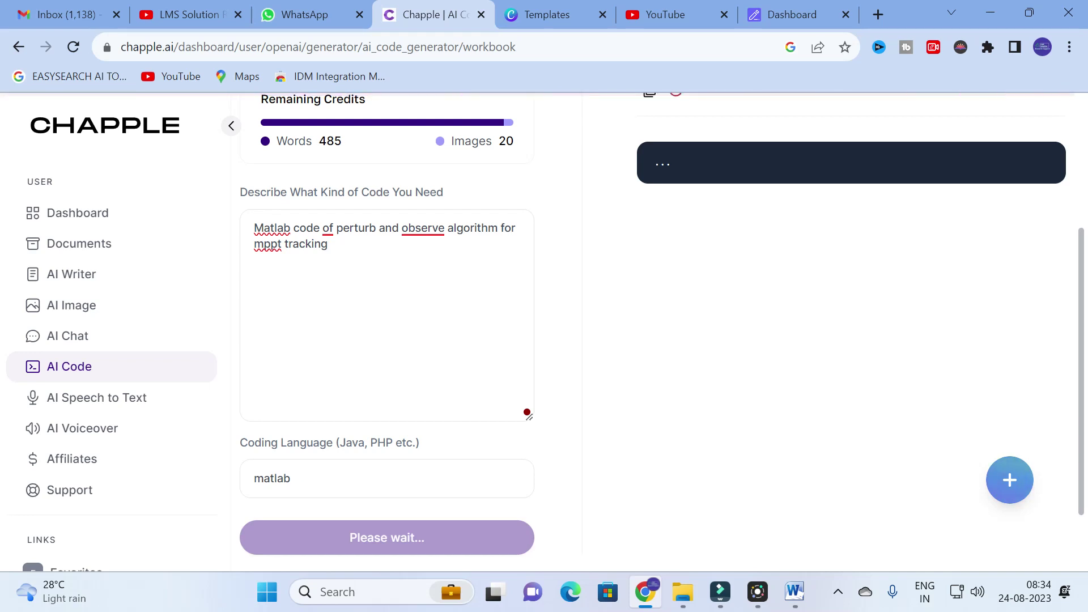
{"action": "key", "text": "Tab"}
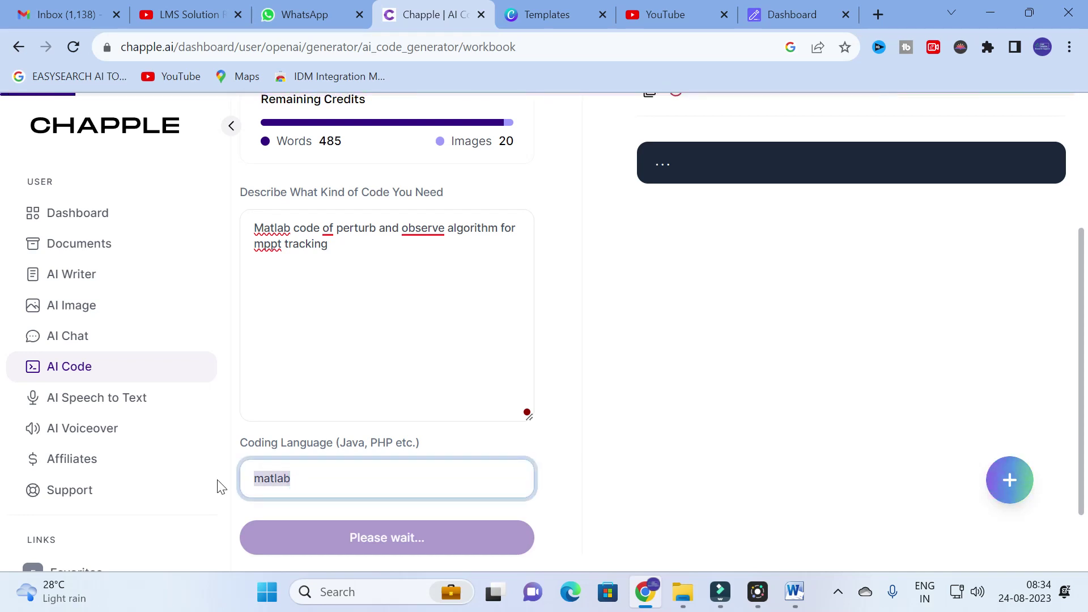
{"action": "scroll", "coordinate": [765, 357], "scroll_direction": "up", "scroll_amount": 3}
{"action": "scroll", "coordinate": [765, 357], "scroll_direction": "down", "scroll_amount": 3}
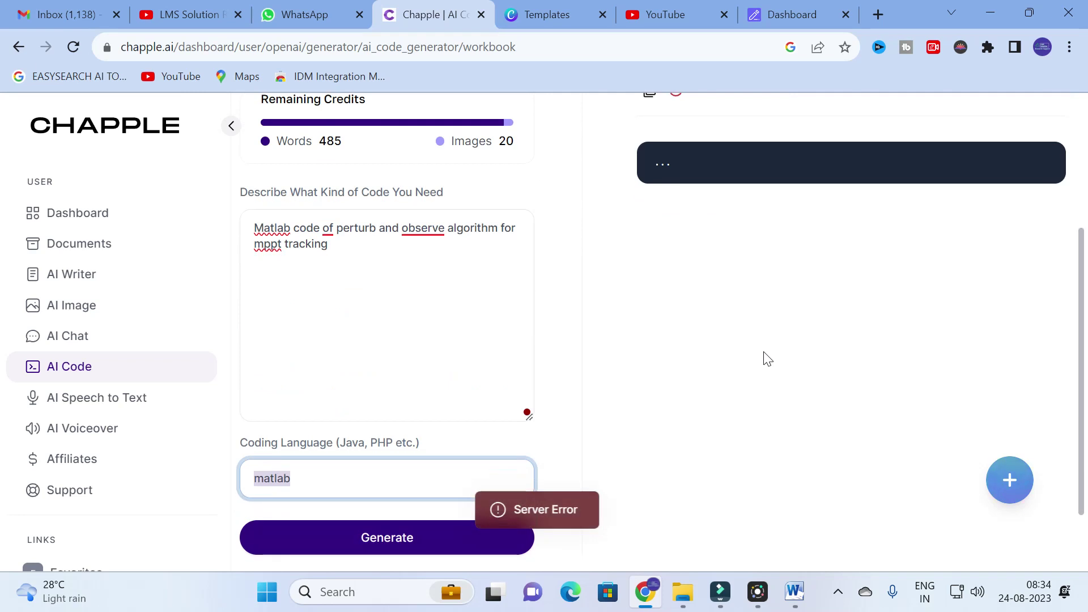
Change the coding language to python
{"action": "scroll", "coordinate": [661, 330], "scroll_direction": "up", "scroll_amount": 3}
{"action": "scroll", "coordinate": [661, 330], "scroll_direction": "down", "scroll_amount": 3}
{"action": "double_click", "coordinate": [323, 481]}
{"action": "type", "text": "py"}
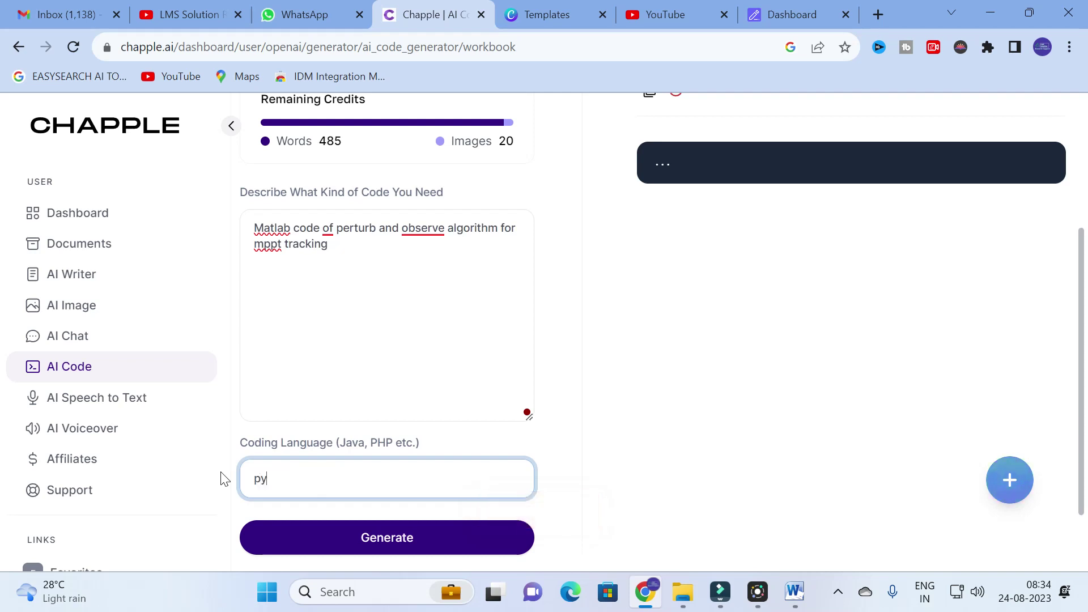
{"action": "type", "text": "thon"}
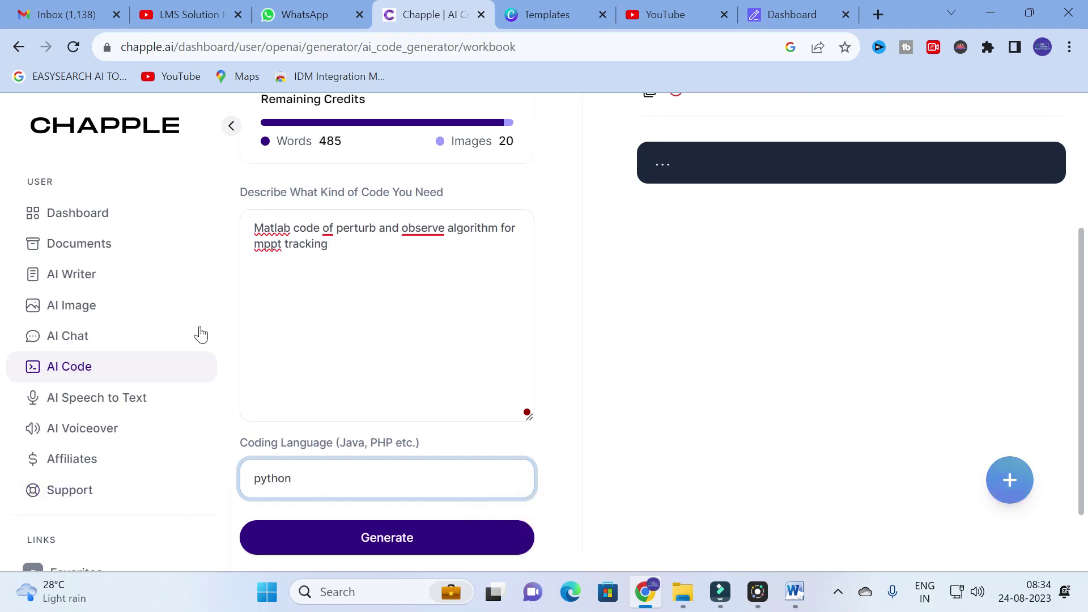
Remove the word "Matlab" from the code description and try generating the code again
{"action": "left_click_drag", "start_coordinate": [291, 229], "coordinate": [231, 229]}
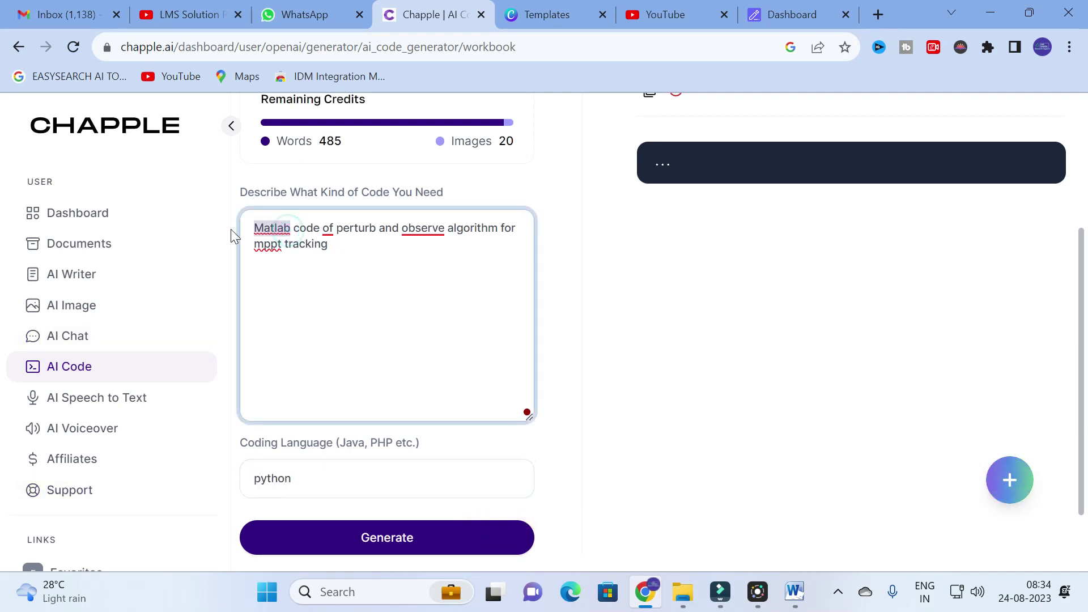
{"action": "key", "text": "BackSpace"}
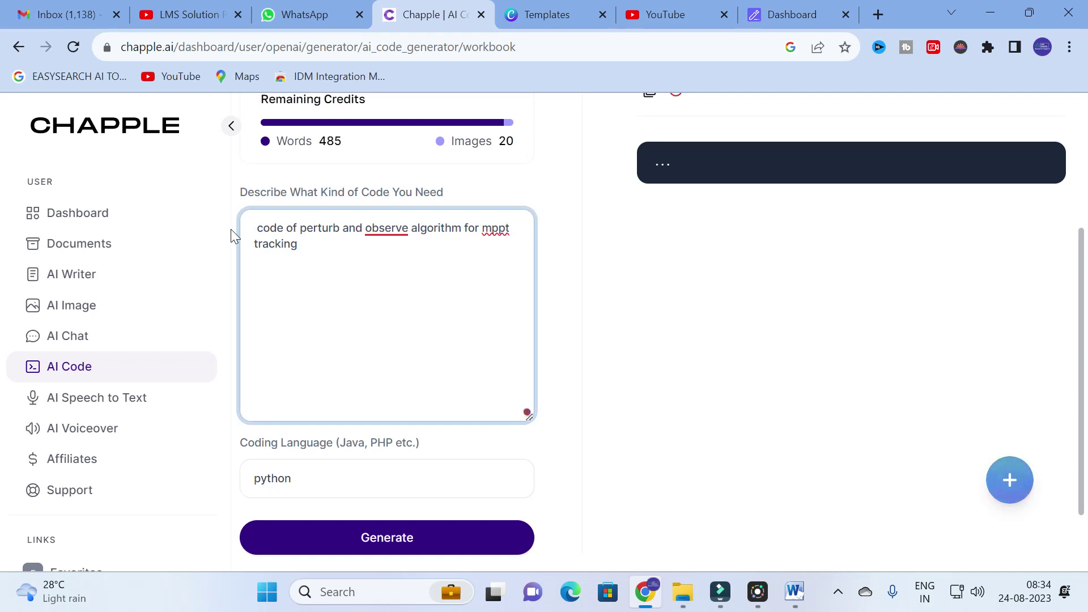
{"action": "left_click", "coordinate": [410, 545]}
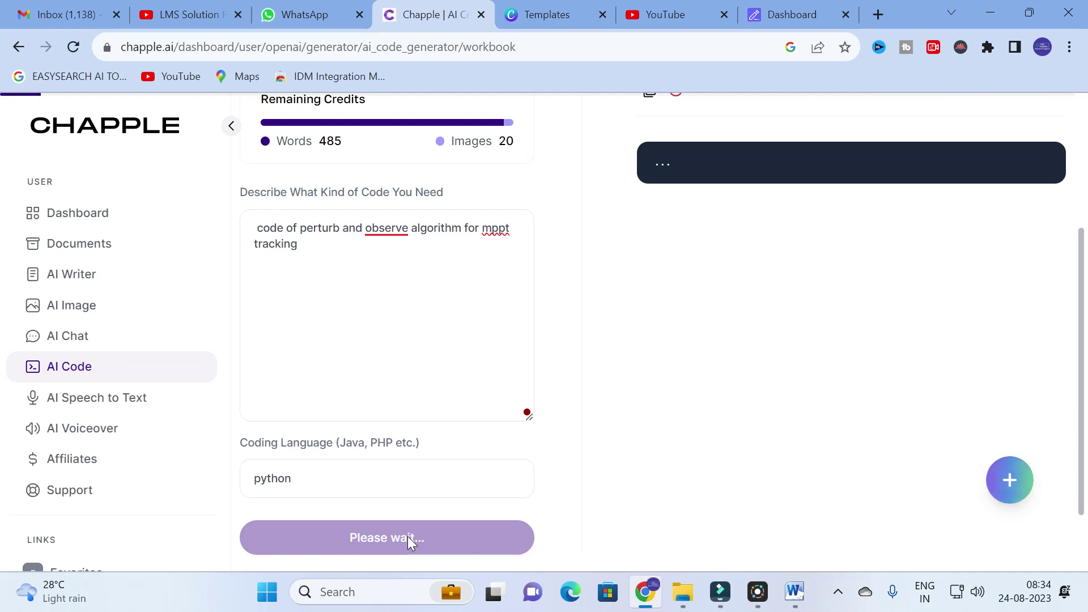
{"action": "scroll", "coordinate": [658, 477], "scroll_direction": "up", "scroll_amount": 3}
{"action": "scroll", "coordinate": [662, 478], "scroll_direction": "down", "scroll_amount": 3}
View the AI Speech to Text page and look through the AI Voiceover page's language, voice, pace and pause settings
{"action": "key", "text": "alt+Left"}
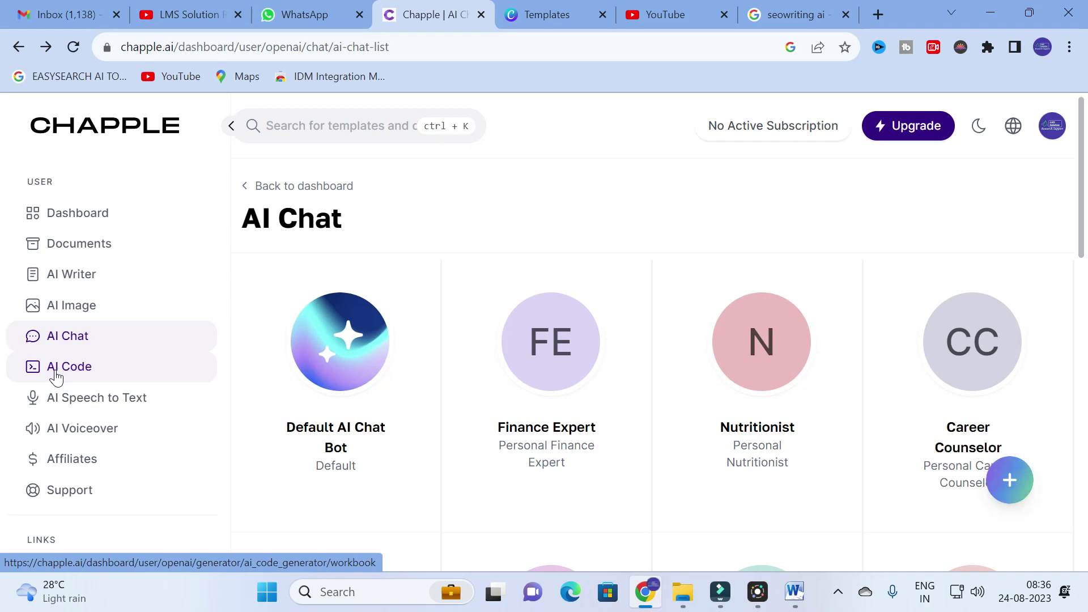
{"action": "left_click", "coordinate": [87, 407]}
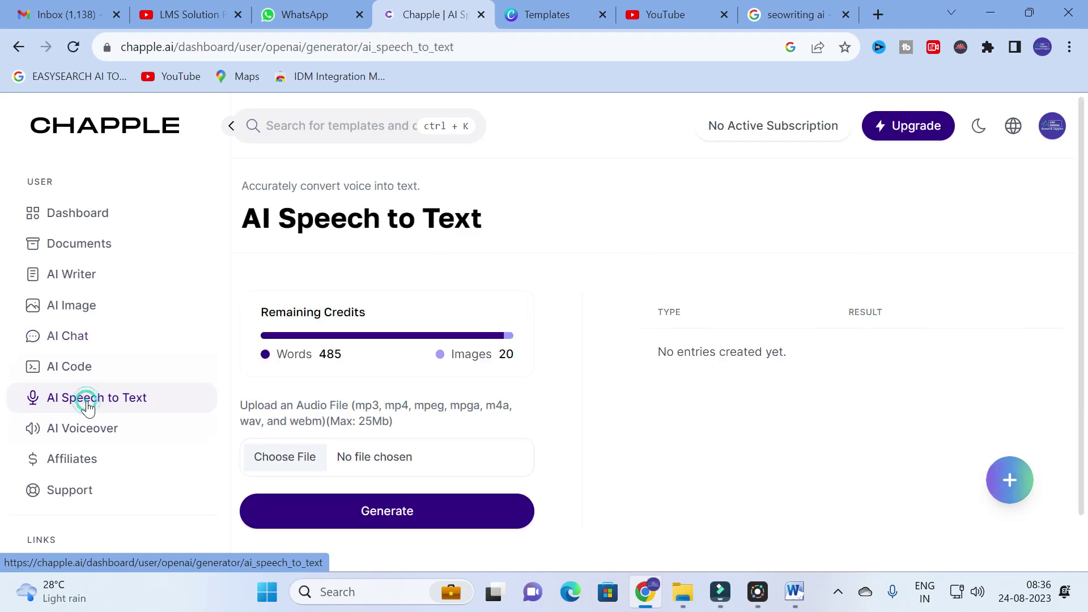
{"action": "left_click", "coordinate": [87, 439]}
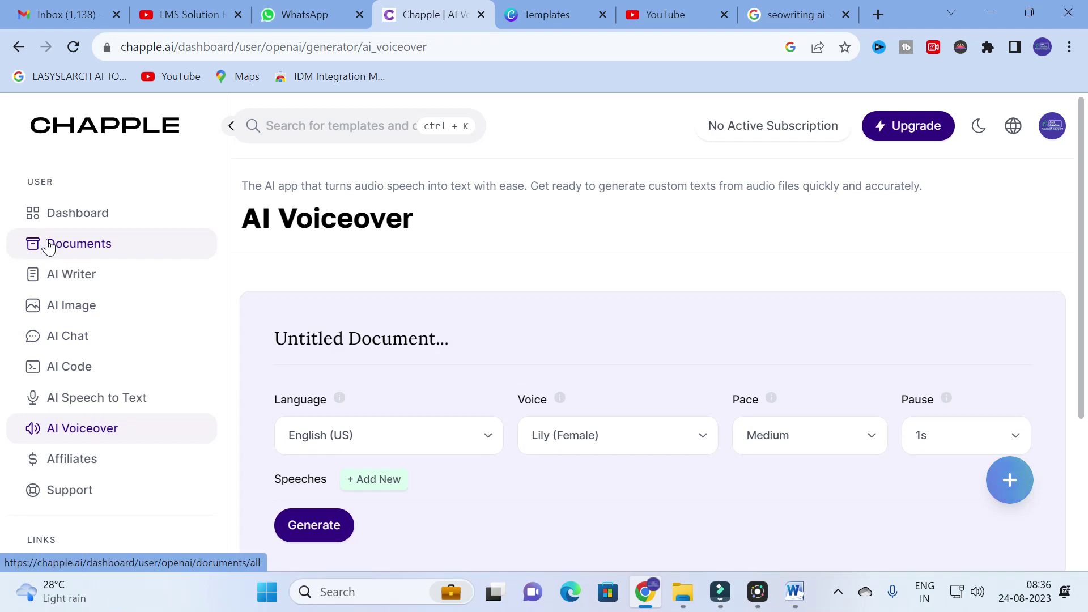
{"action": "scroll", "coordinate": [266, 297], "scroll_direction": "down", "scroll_amount": 4}
Go back through the previously visited pages to the AI Image Generator
{"action": "left_click", "coordinate": [19, 47]}
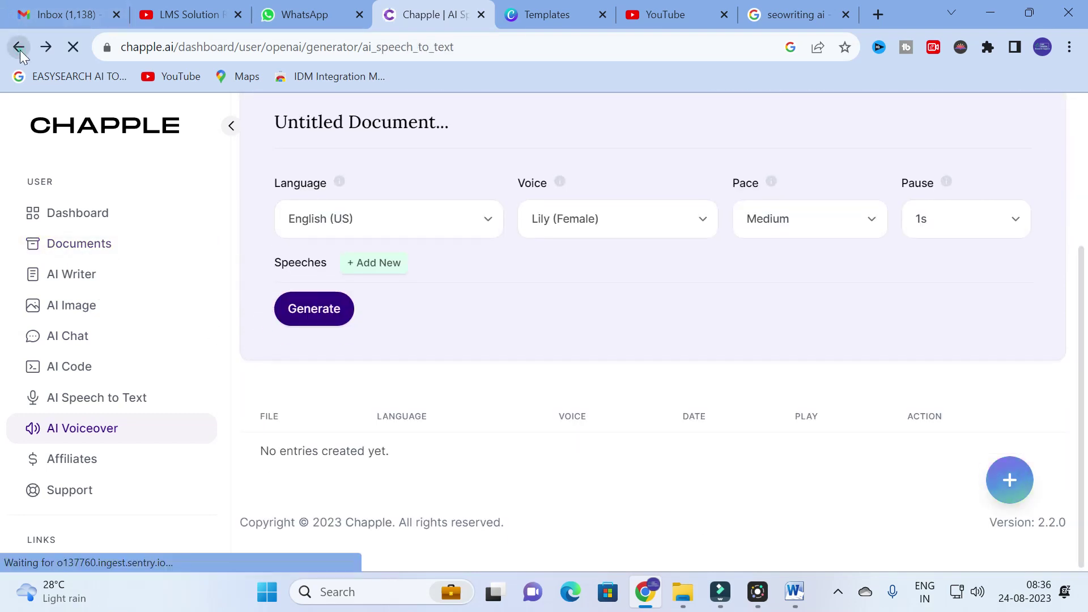
{"action": "left_click", "coordinate": [20, 49]}
{"action": "left_click", "coordinate": [20, 49]}
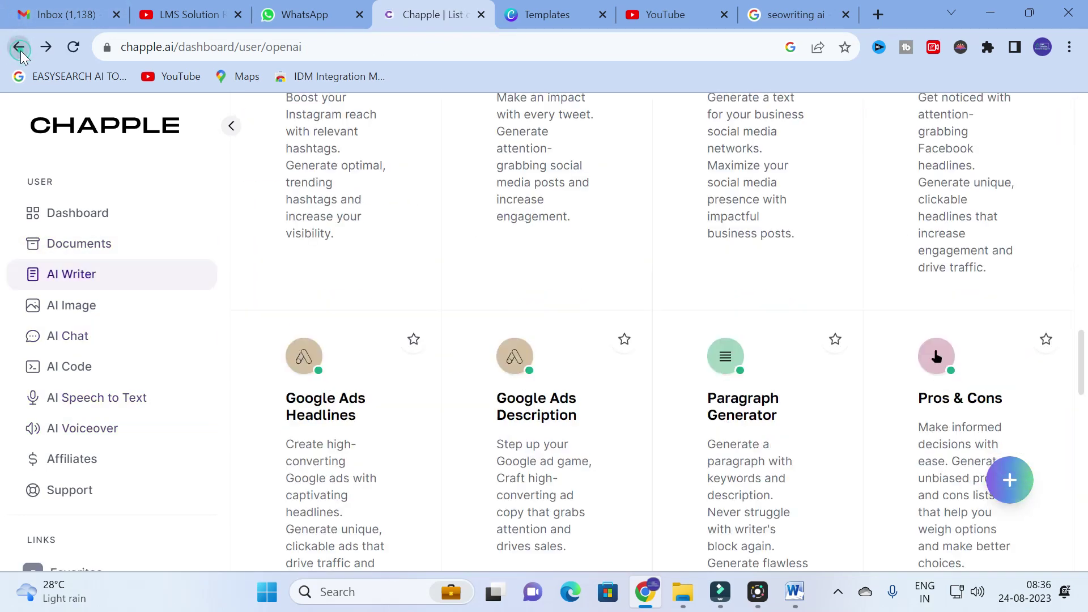
{"action": "left_click", "coordinate": [20, 48]}
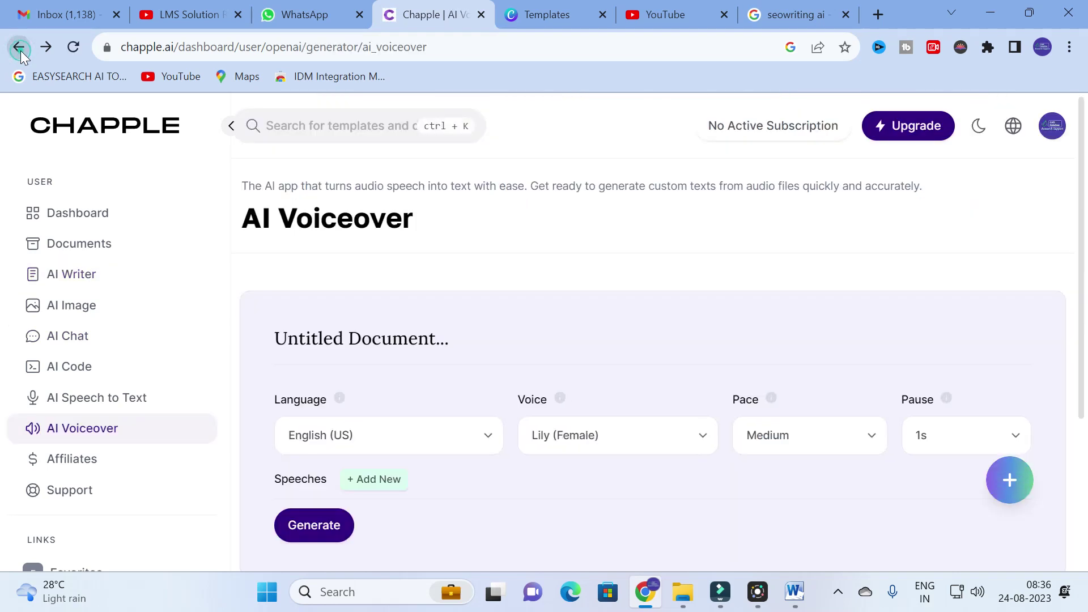
{"action": "left_click", "coordinate": [20, 50]}
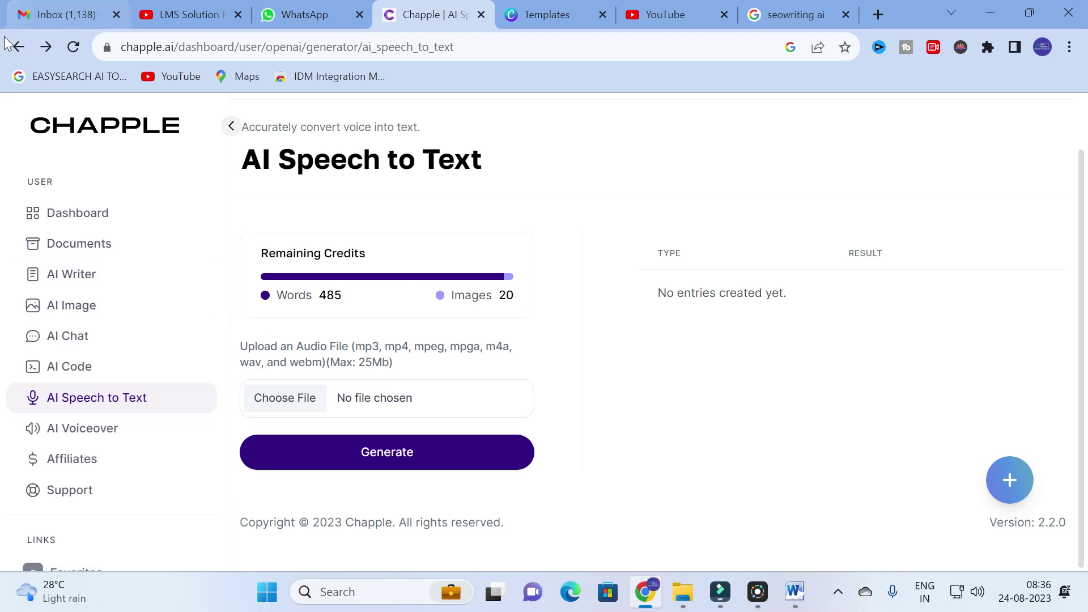
{"action": "left_click", "coordinate": [19, 47]}
{"action": "left_click", "coordinate": [19, 47]}
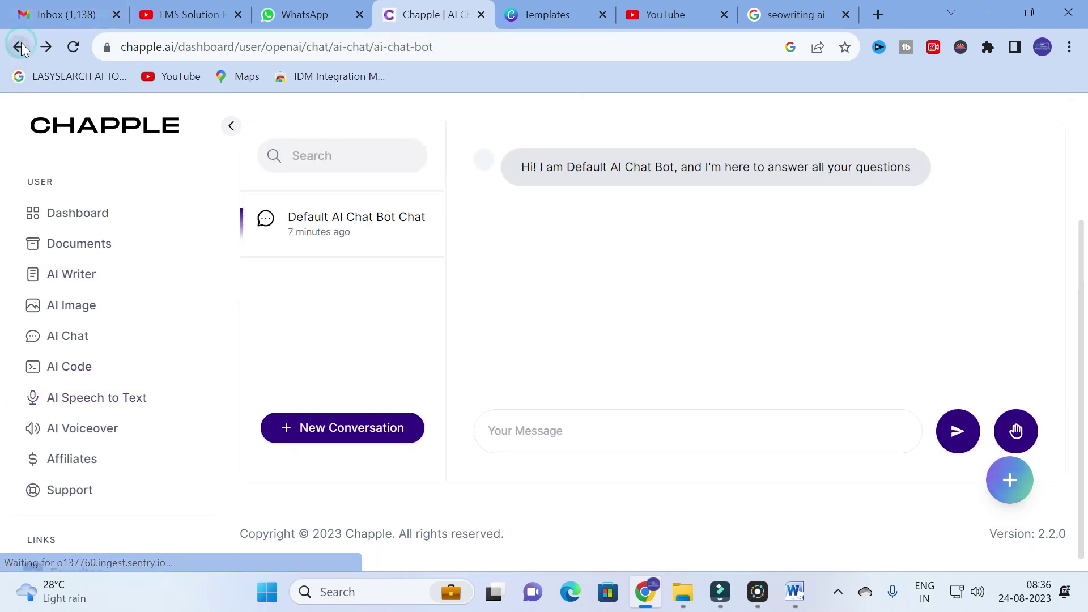
{"action": "left_click", "coordinate": [19, 47]}
{"action": "left_click", "coordinate": [19, 47]}
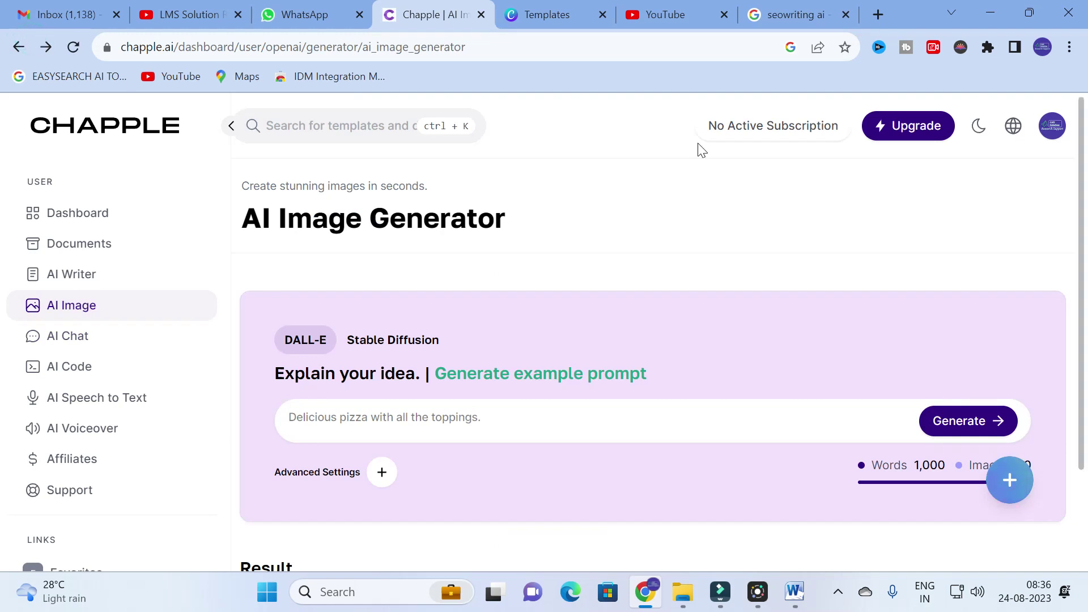
Open the subscription plans and compare the prices and features of the Basic, Standard, Premium and yearly plans
{"action": "left_click", "coordinate": [931, 126]}
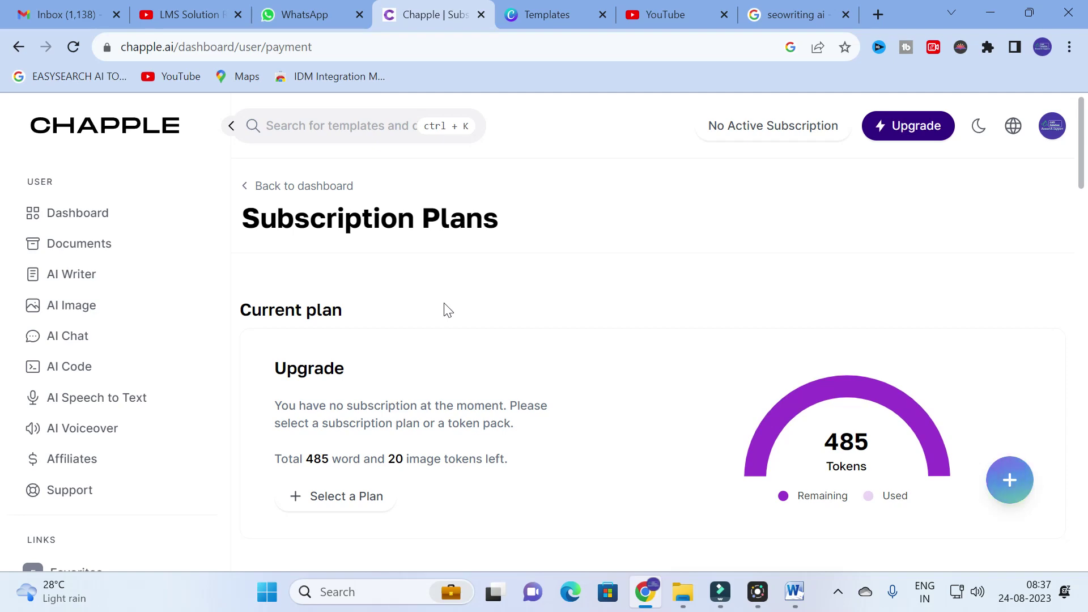
{"action": "scroll", "coordinate": [446, 317], "scroll_direction": "down", "scroll_amount": 7}
{"action": "scroll", "coordinate": [448, 352], "scroll_direction": "up", "scroll_amount": 3}
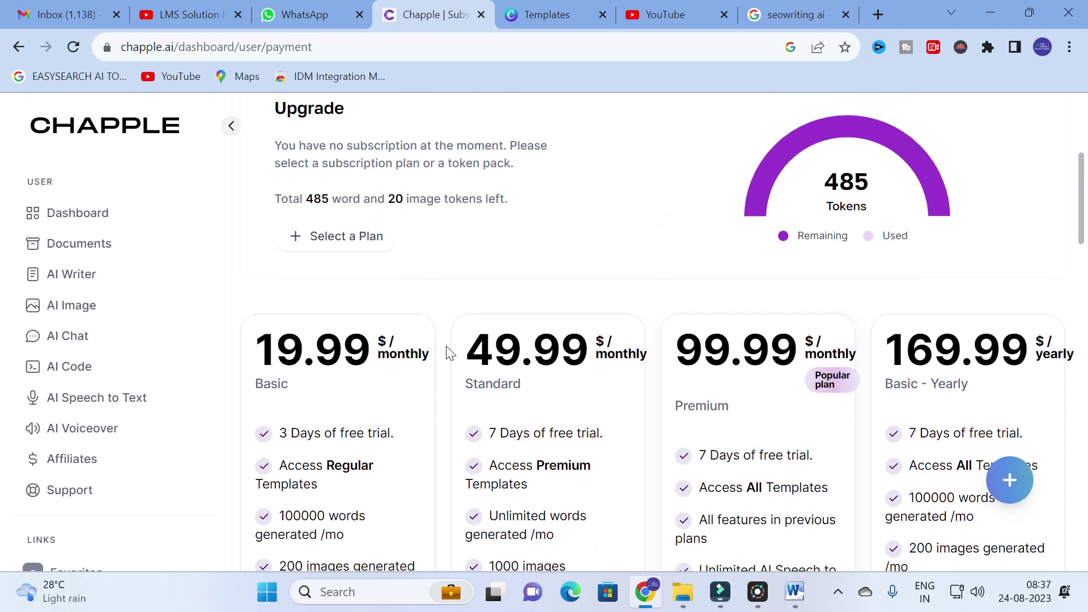
{"action": "scroll", "coordinate": [445, 351], "scroll_direction": "down", "scroll_amount": 2}
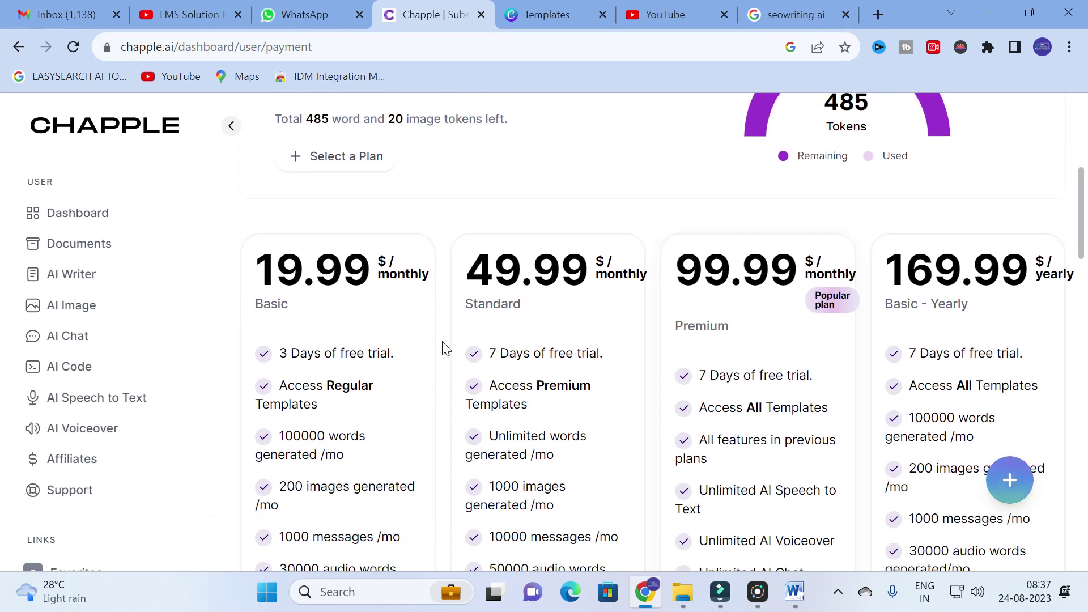
{"action": "scroll", "coordinate": [436, 335], "scroll_direction": "down", "scroll_amount": 1}
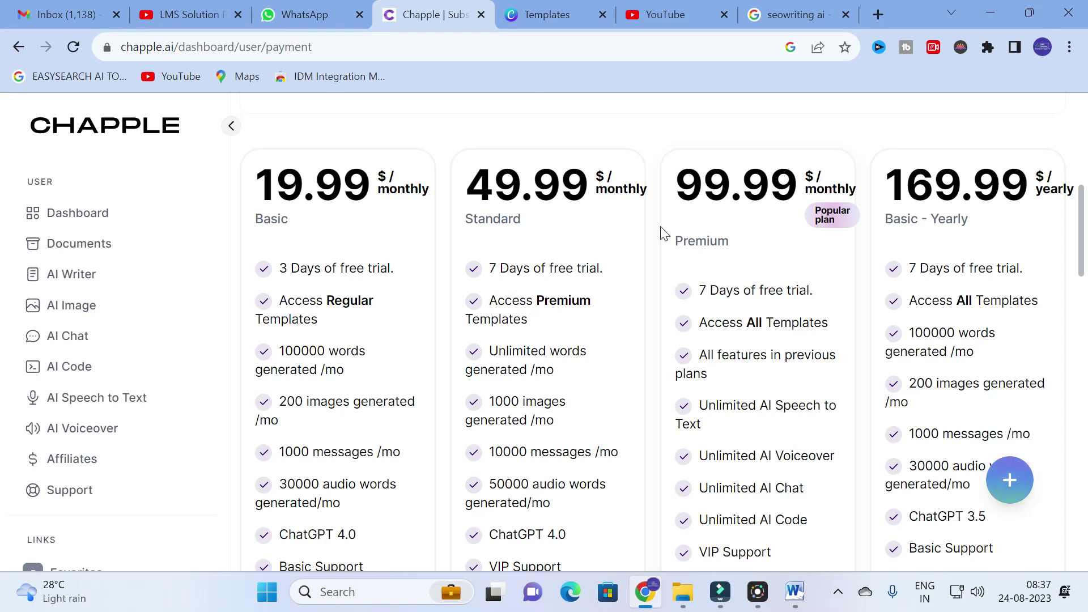
{"action": "scroll", "coordinate": [661, 230], "scroll_direction": "down", "scroll_amount": 8}
{"action": "scroll", "coordinate": [661, 231], "scroll_direction": "up", "scroll_amount": 10}
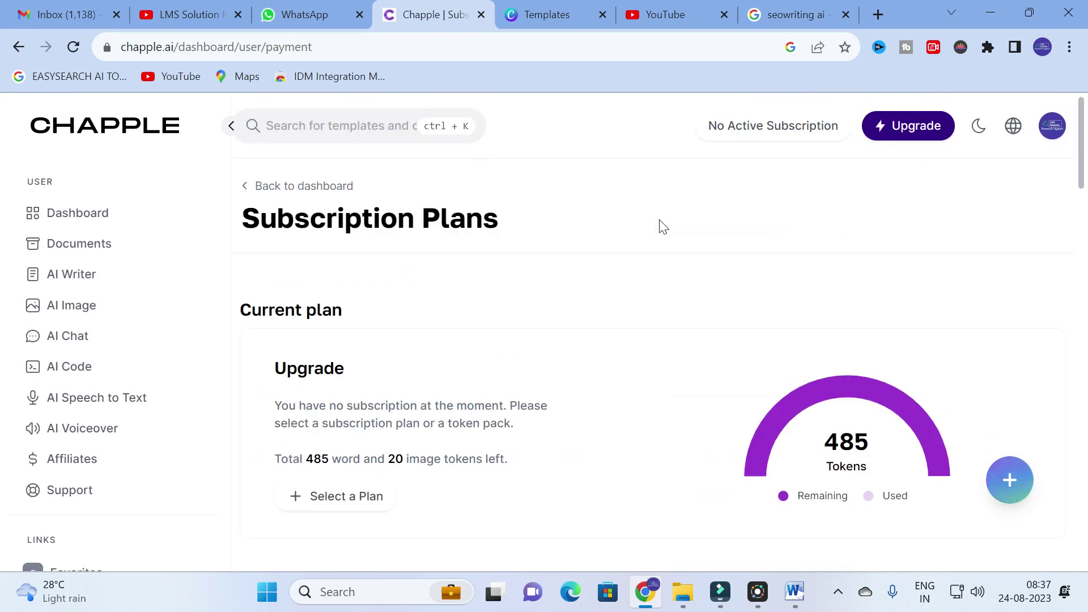